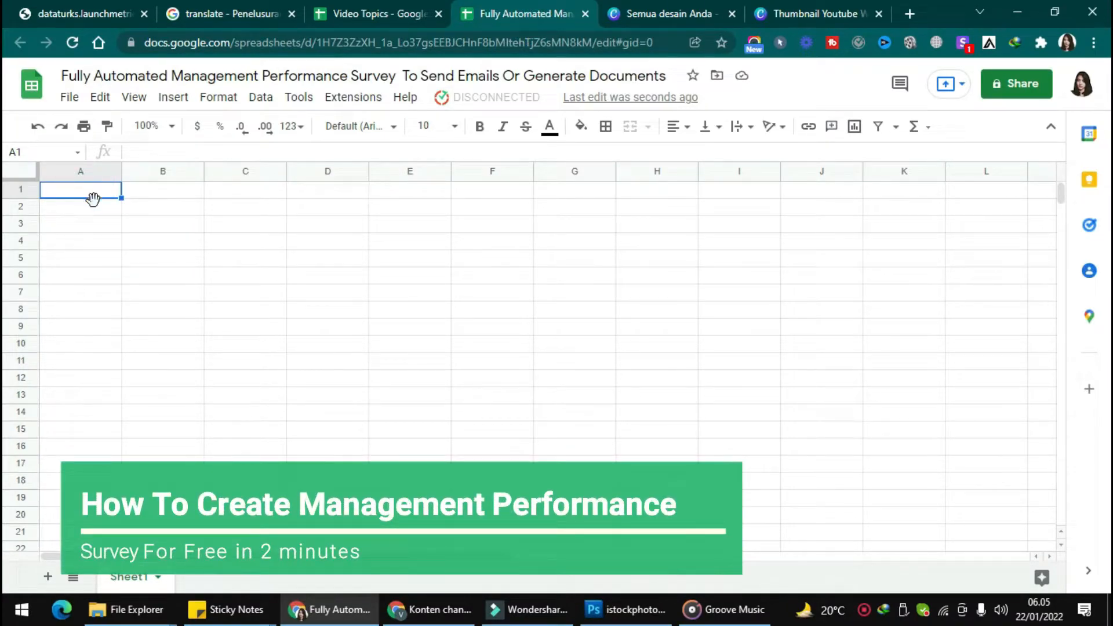
Load the Management Performance Survey form template into the spreadsheet with the Kulfi Forms add-on
{"action": "left_click", "coordinate": [353, 98]}
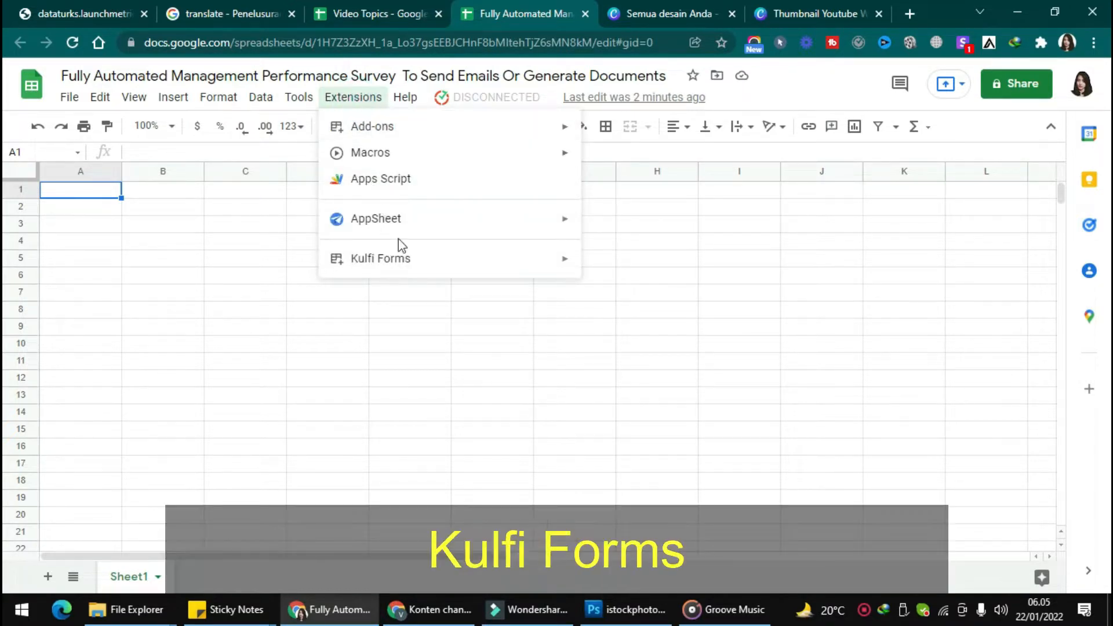
{"action": "mouse_move", "coordinate": [462, 268]}
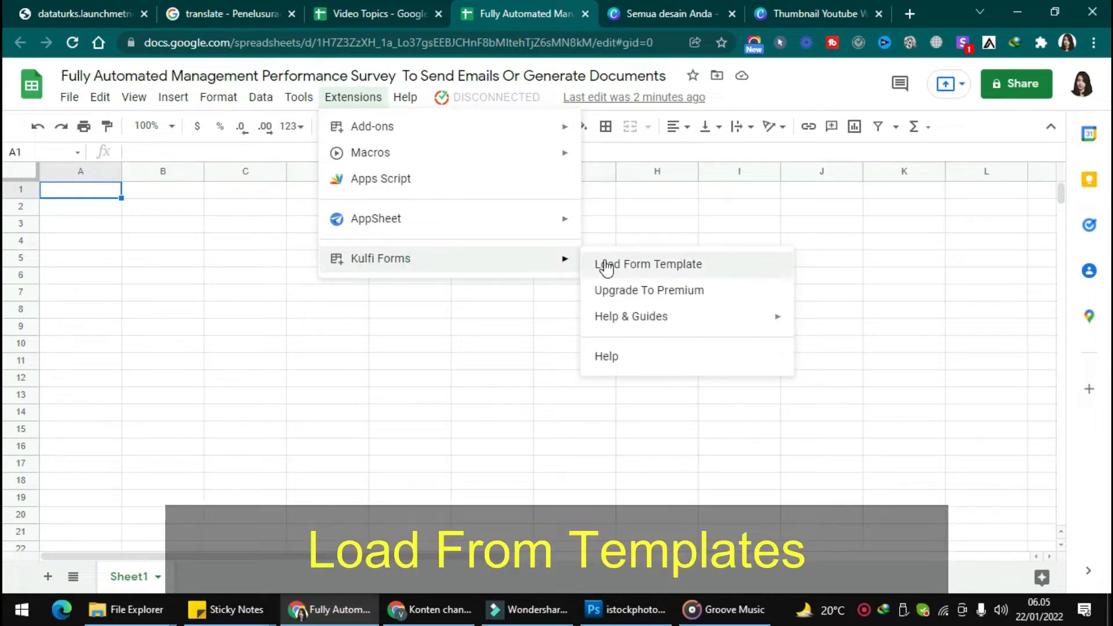
{"action": "left_click", "coordinate": [606, 267]}
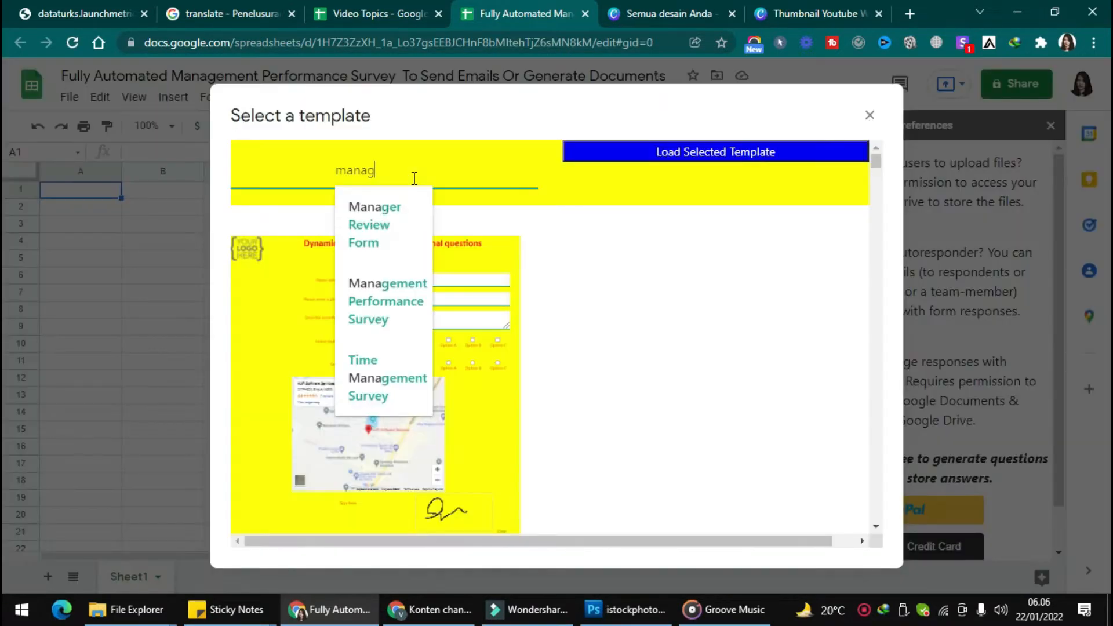
{"action": "type", "text": "eme"}
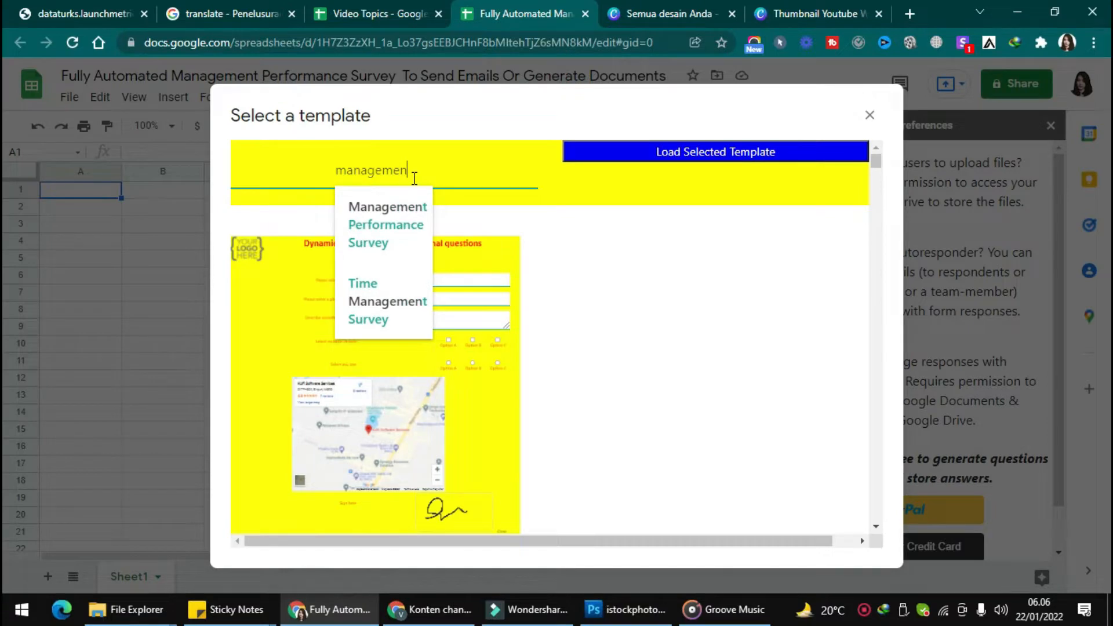
{"action": "type", "text": "n"}
{"action": "left_click", "coordinate": [410, 235]}
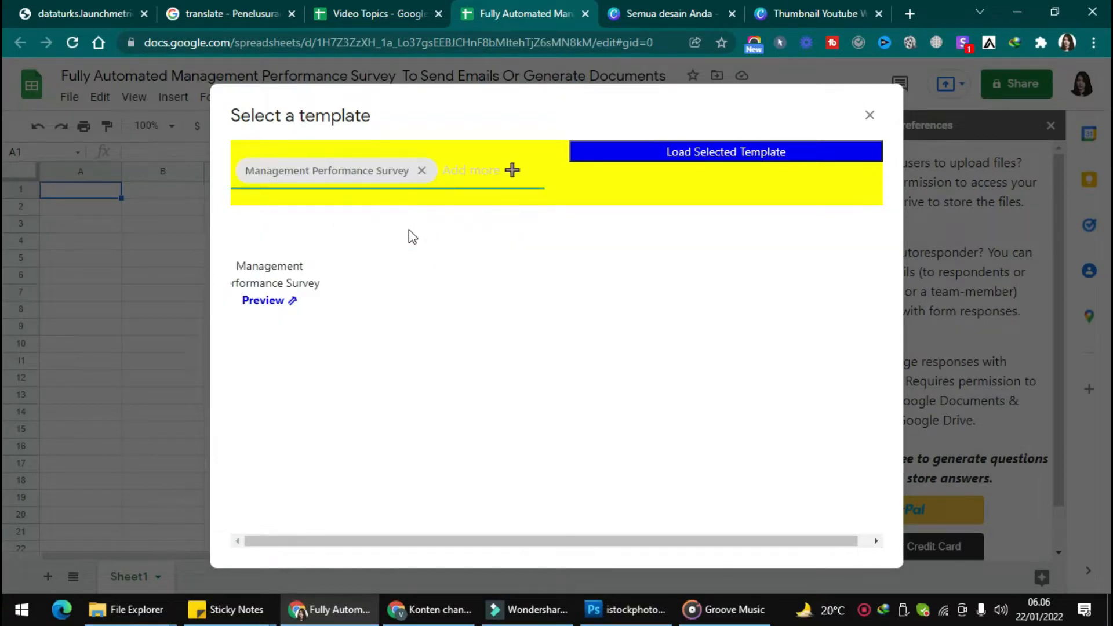
{"action": "left_click", "coordinate": [273, 262]}
{"action": "left_click", "coordinate": [764, 161]}
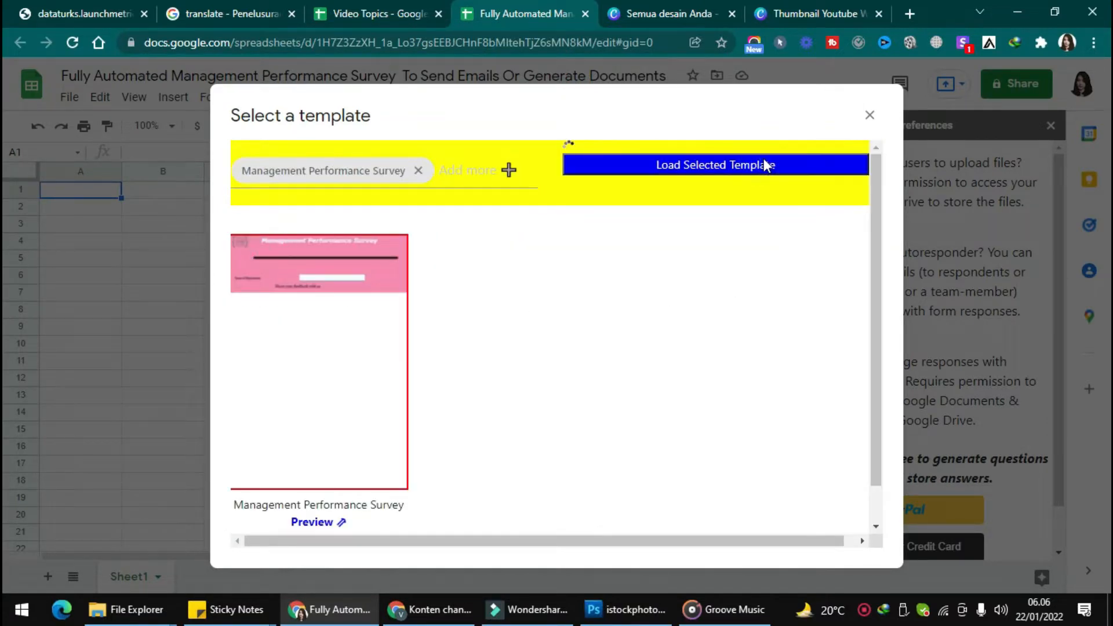
View the Questions and Settings sheets, reload the spreadsheet, and request the web form link from Kulfi Forms
{"action": "left_click", "coordinate": [317, 576]}
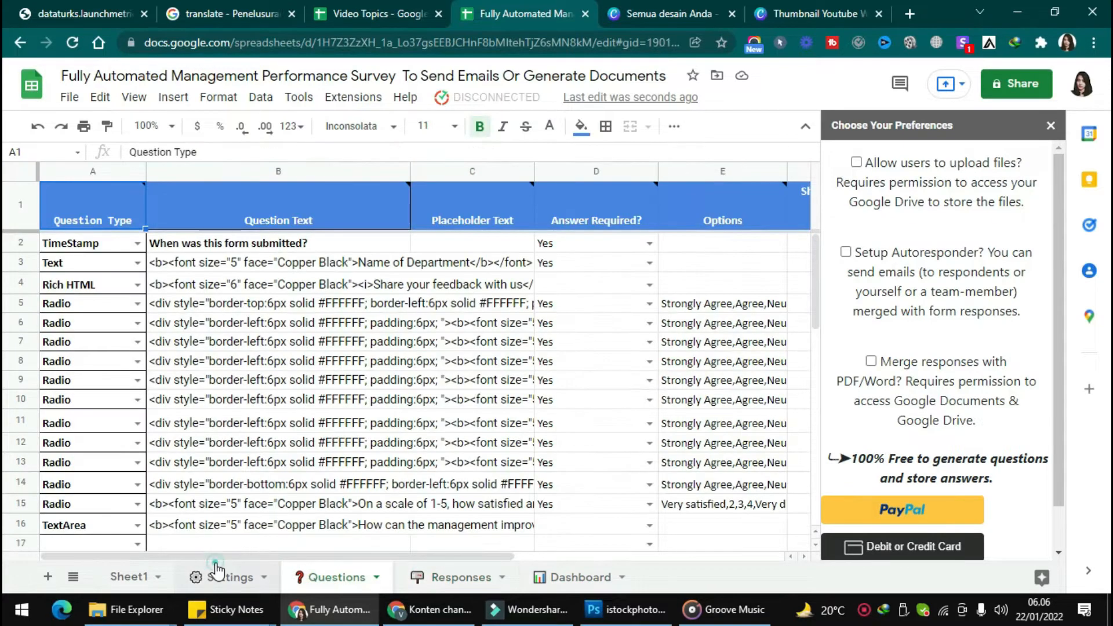
{"action": "left_click", "coordinate": [235, 580]}
{"action": "left_click", "coordinate": [73, 43]}
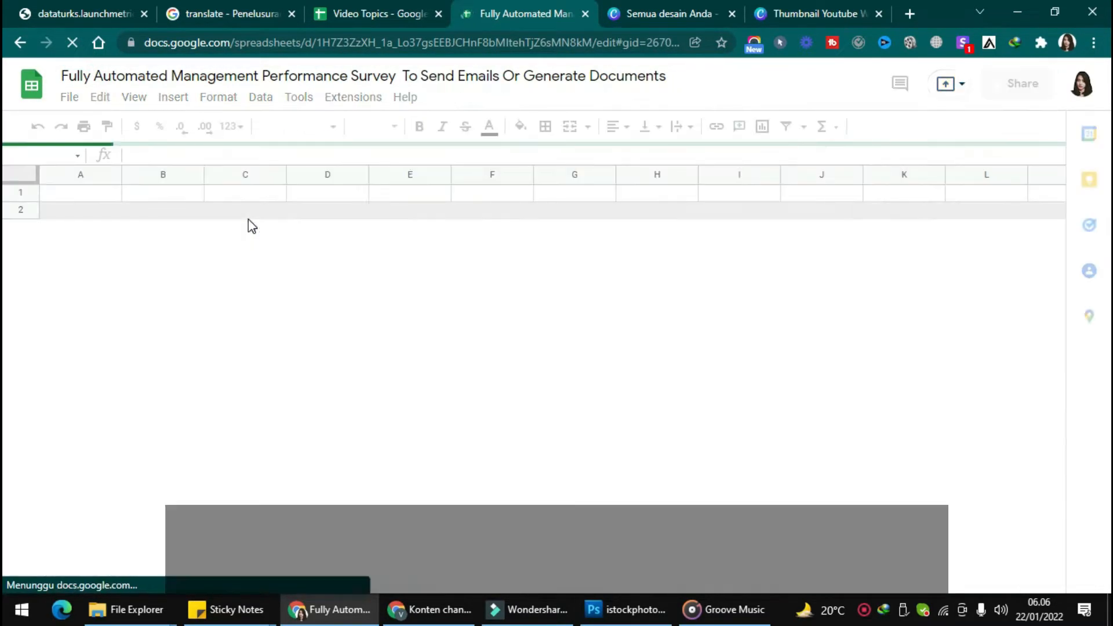
{"action": "left_click", "coordinate": [479, 100]}
{"action": "left_click", "coordinate": [487, 128]}
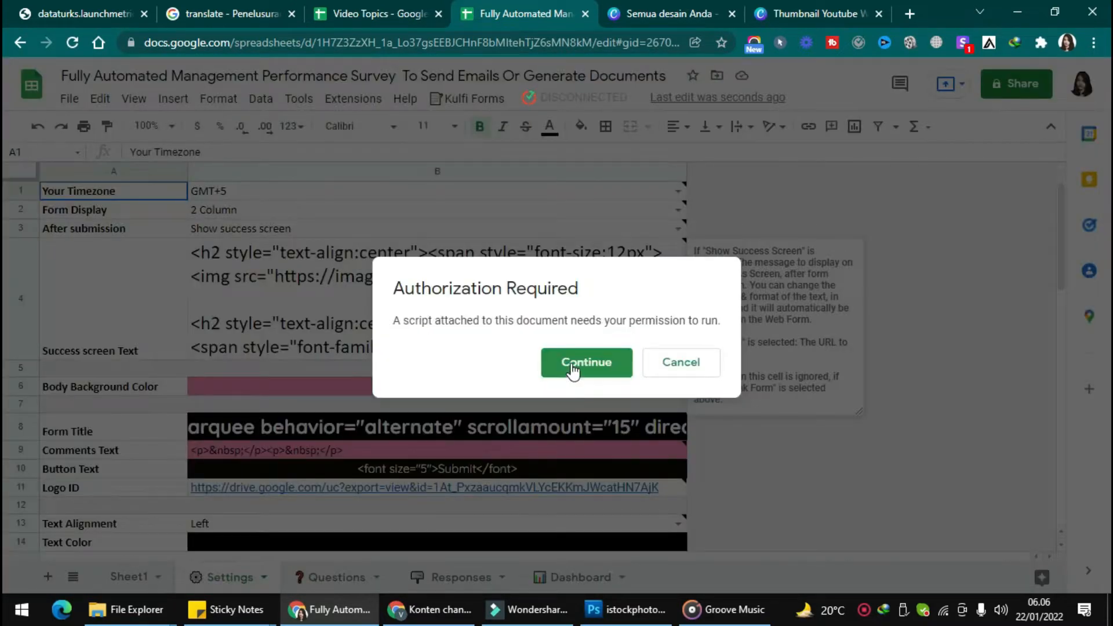
Authorize Kulfi_Forms_ClientScript to access the Google account, proceeding past the unverified-app warning
{"action": "left_click", "coordinate": [572, 365]}
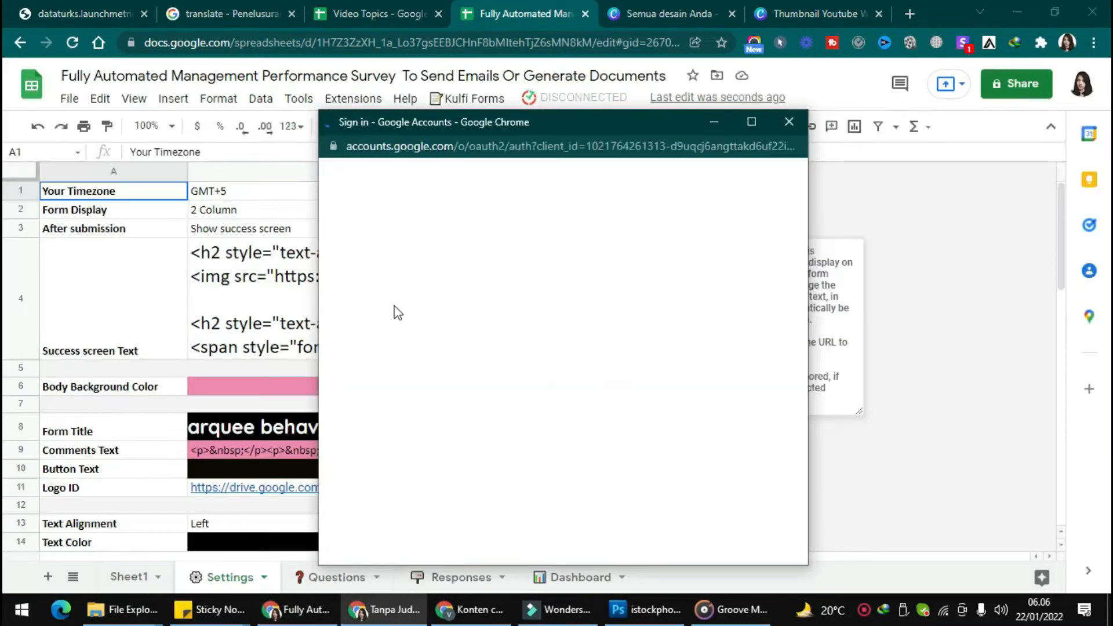
{"action": "left_click", "coordinate": [396, 319]}
{"action": "left_click", "coordinate": [373, 437]}
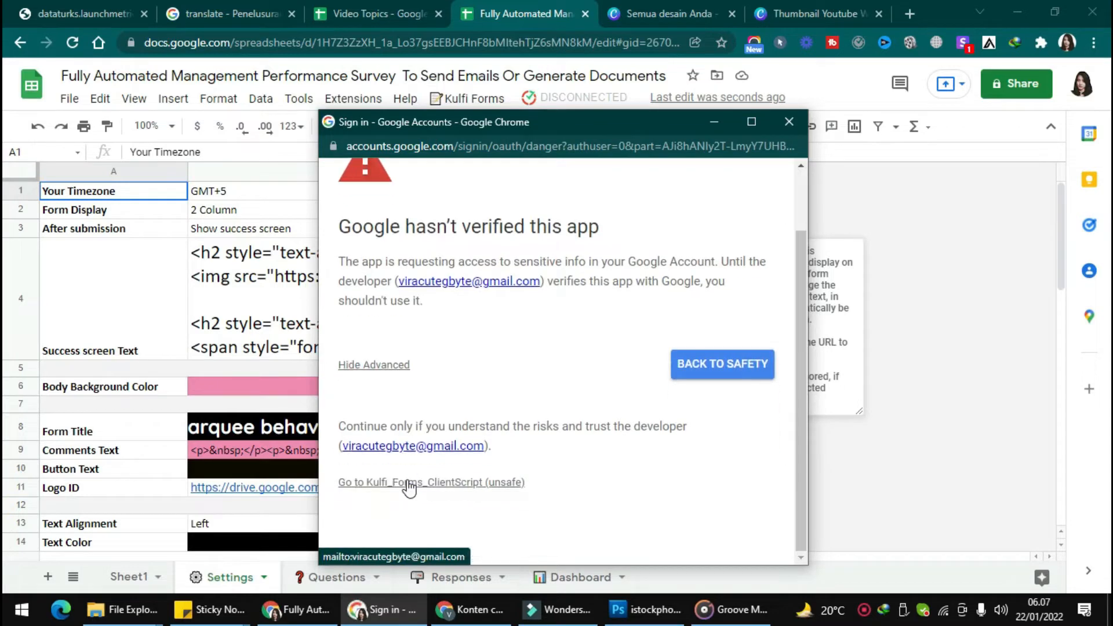
{"action": "left_click", "coordinate": [412, 484]}
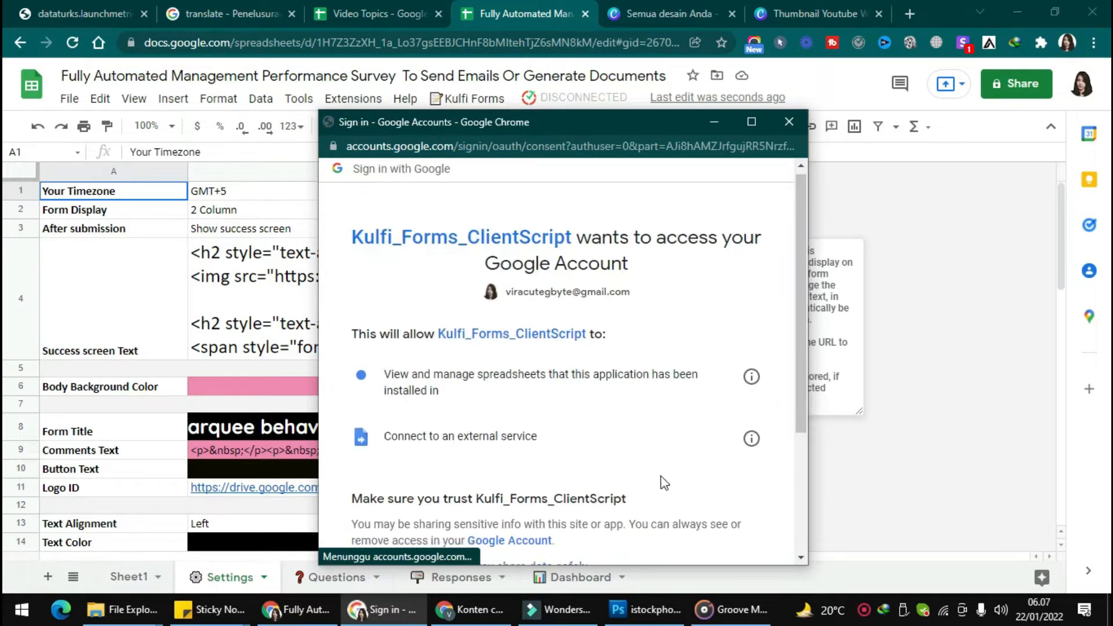
{"action": "scroll", "coordinate": [661, 475], "scroll_direction": "down", "scroll_amount": 3}
{"action": "left_click", "coordinate": [673, 459]}
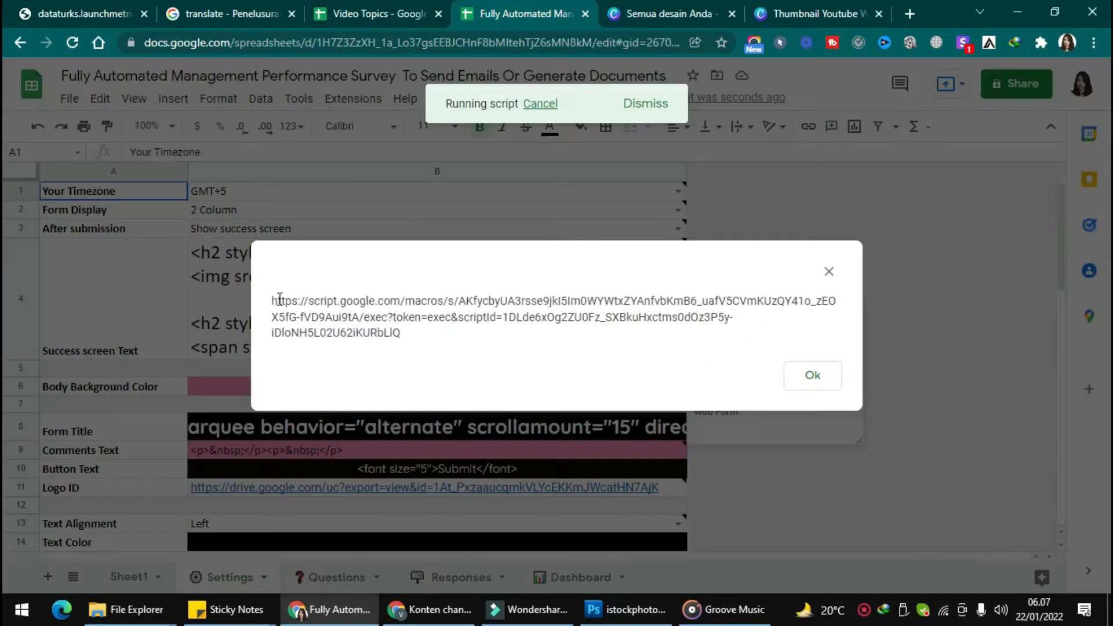
Copy the generated web form link, open it in a new browser tab, and look through the form
{"action": "left_click_drag", "start_coordinate": [280, 299], "coordinate": [460, 348]}
{"action": "key", "text": "ctrl+c"}
{"action": "key", "text": "ctrl+t"}
{"action": "key", "text": "ctrl+v"}
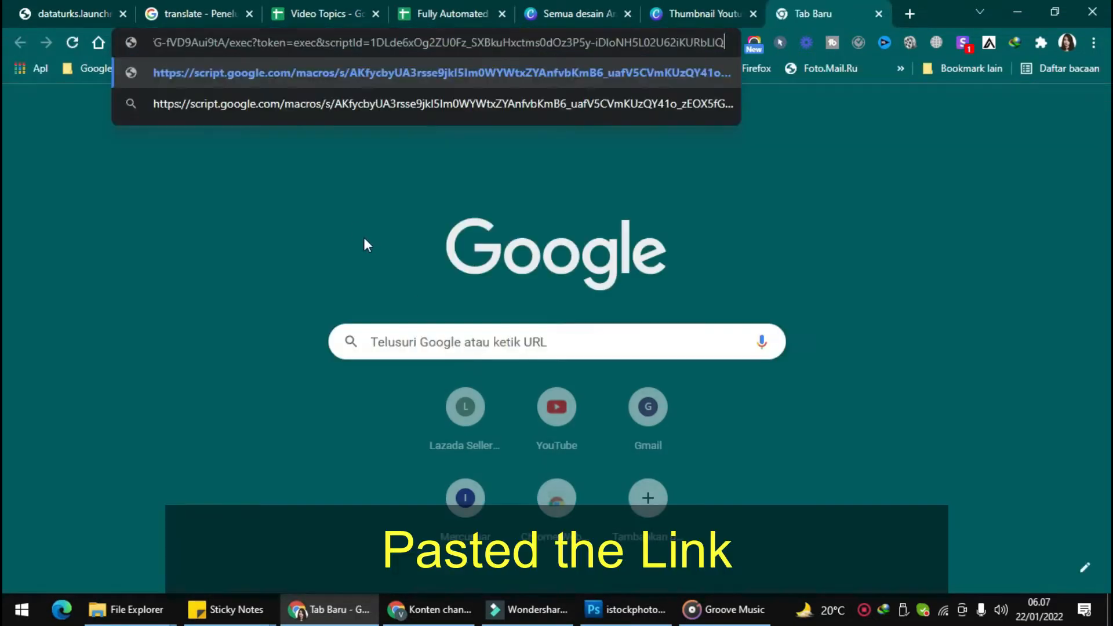
{"action": "key", "text": "Return"}
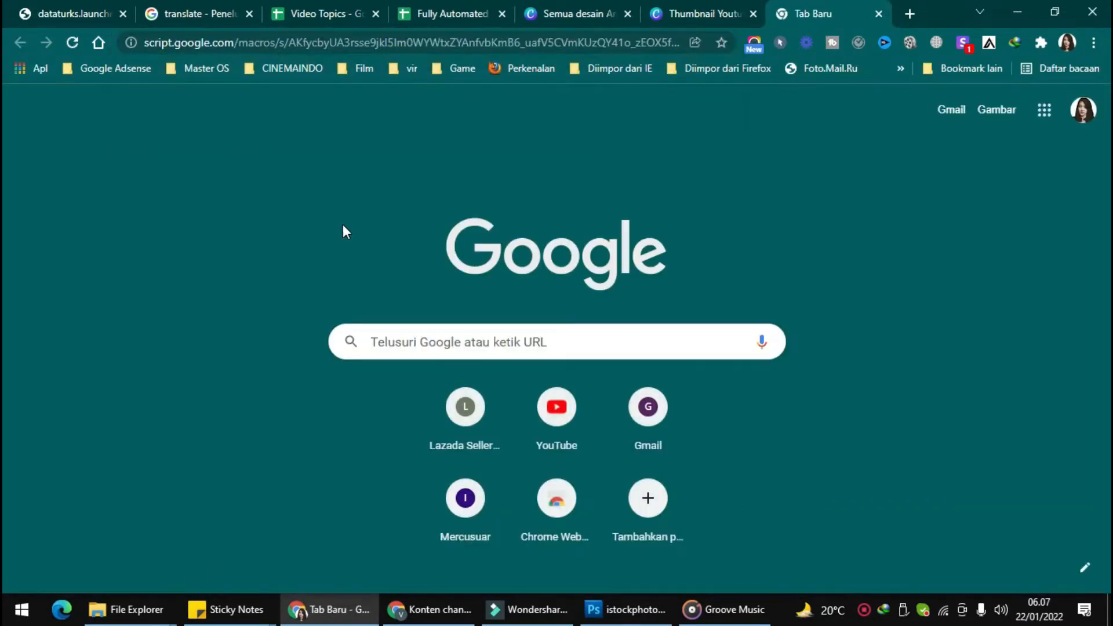
{"action": "scroll", "coordinate": [519, 368], "scroll_direction": "down", "scroll_amount": 15}
{"action": "scroll", "coordinate": [524, 362], "scroll_direction": "up", "scroll_amount": 11}
{"action": "scroll", "coordinate": [524, 365], "scroll_direction": "up", "scroll_amount": 4}
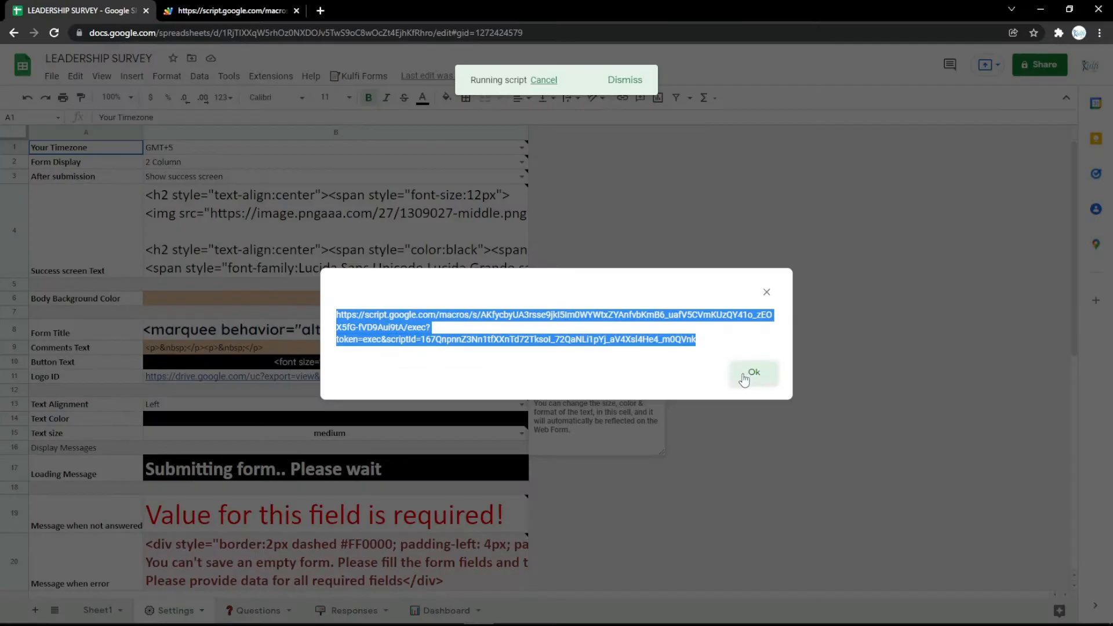
Dismiss the link dialog and insert a row above the Department question in the Questions sheet, with question type Text
{"action": "left_click", "coordinate": [746, 374]}
{"action": "left_click", "coordinate": [258, 610]}
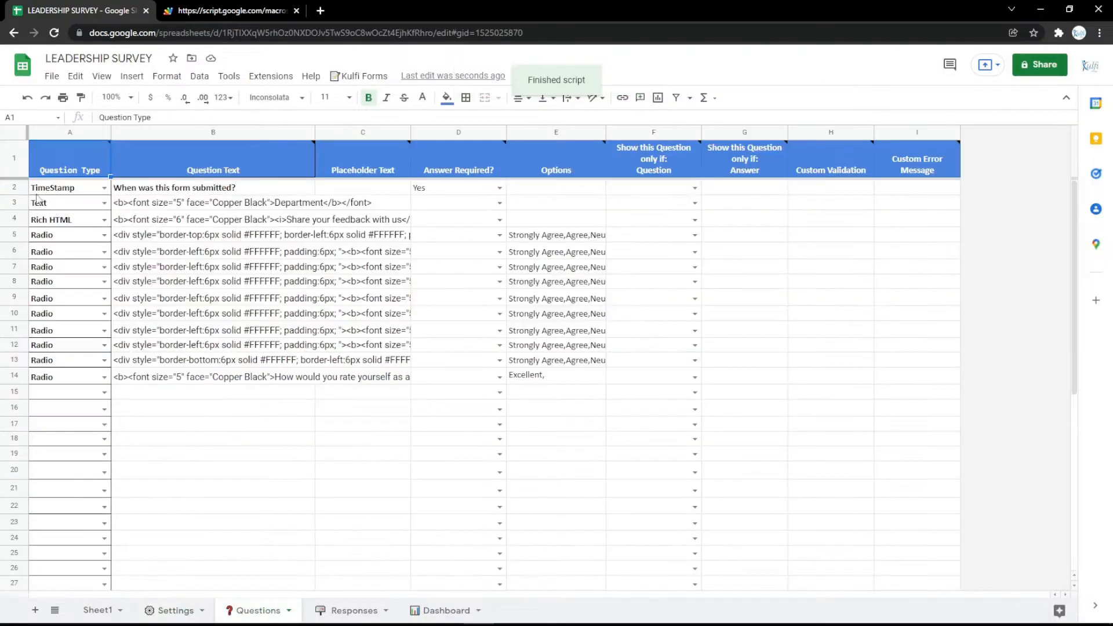
{"action": "left_click", "coordinate": [13, 203]}
{"action": "right_click", "coordinate": [14, 203]}
{"action": "left_click", "coordinate": [76, 307]}
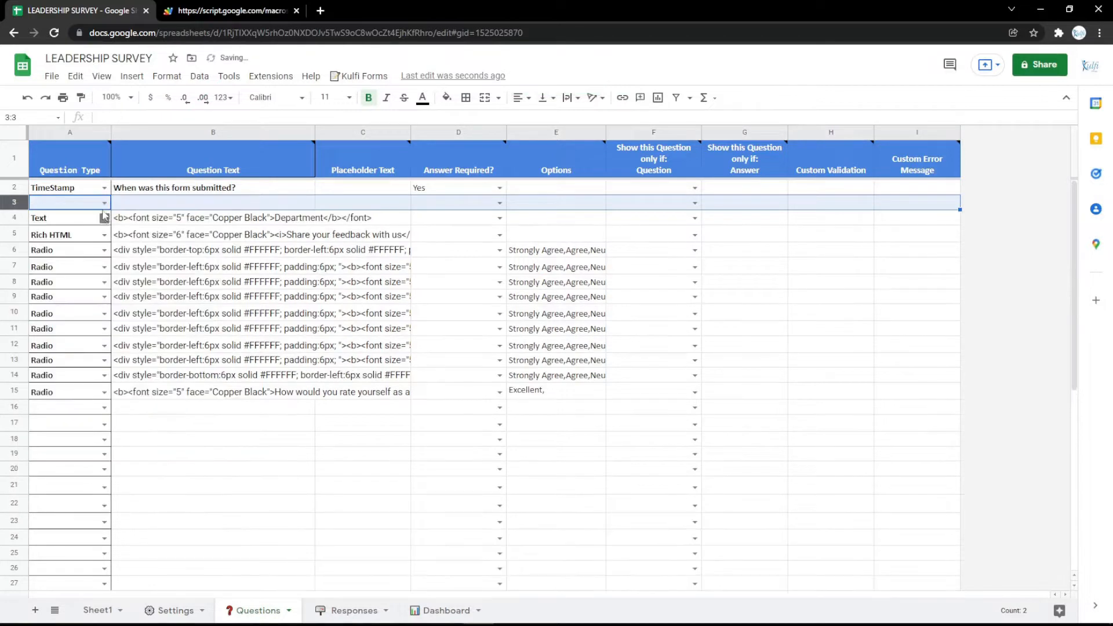
{"action": "key", "text": "Return"}
{"action": "left_click", "coordinate": [70, 251]}
Copy the formatted Department question text into row 3, change its label to "Name", and refresh the web form
{"action": "left_click", "coordinate": [189, 220]}
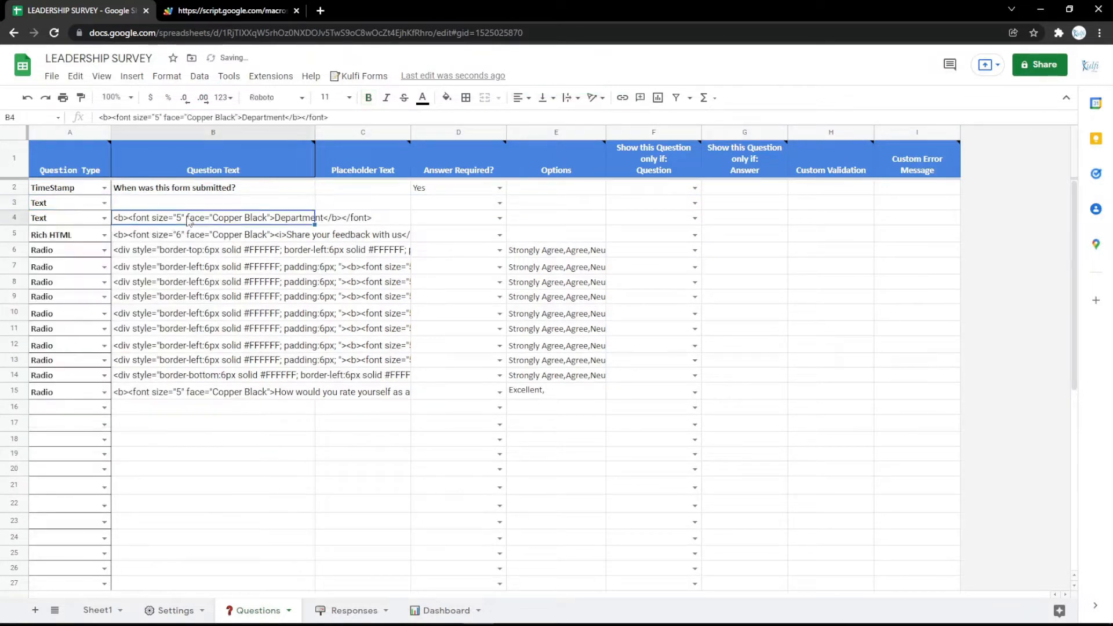
{"action": "left_click", "coordinate": [232, 202]}
{"action": "type", "text": "<b><font size=\"5\" face=\"Copper Black\">Department</b></font>"}
{"action": "double_click", "coordinate": [284, 202]}
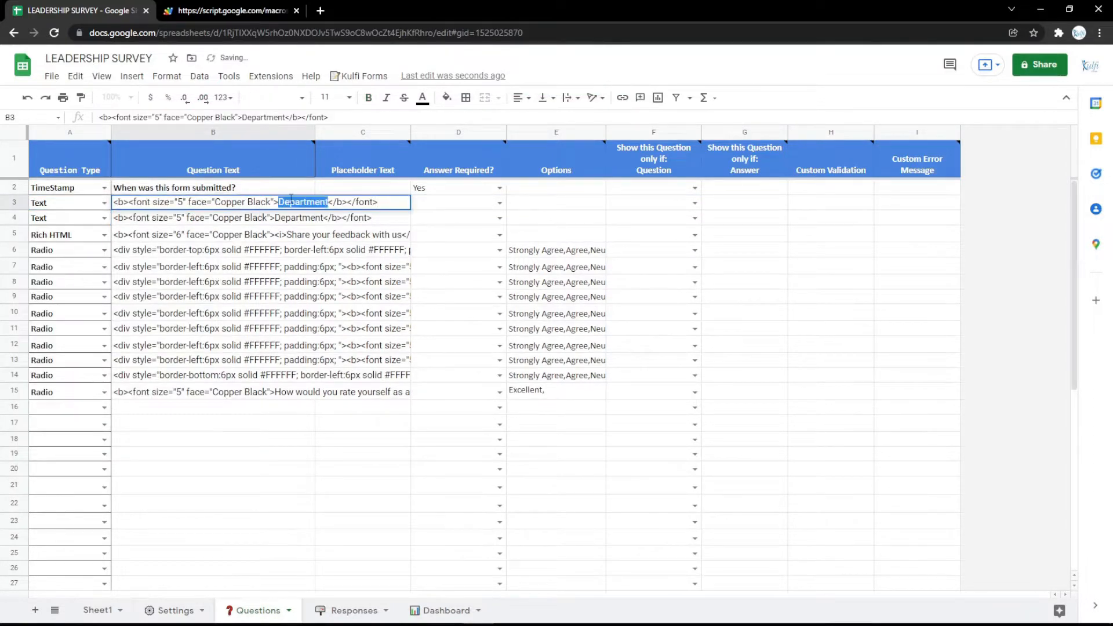
{"action": "type", "text": "Name"}
{"action": "key", "text": "Return"}
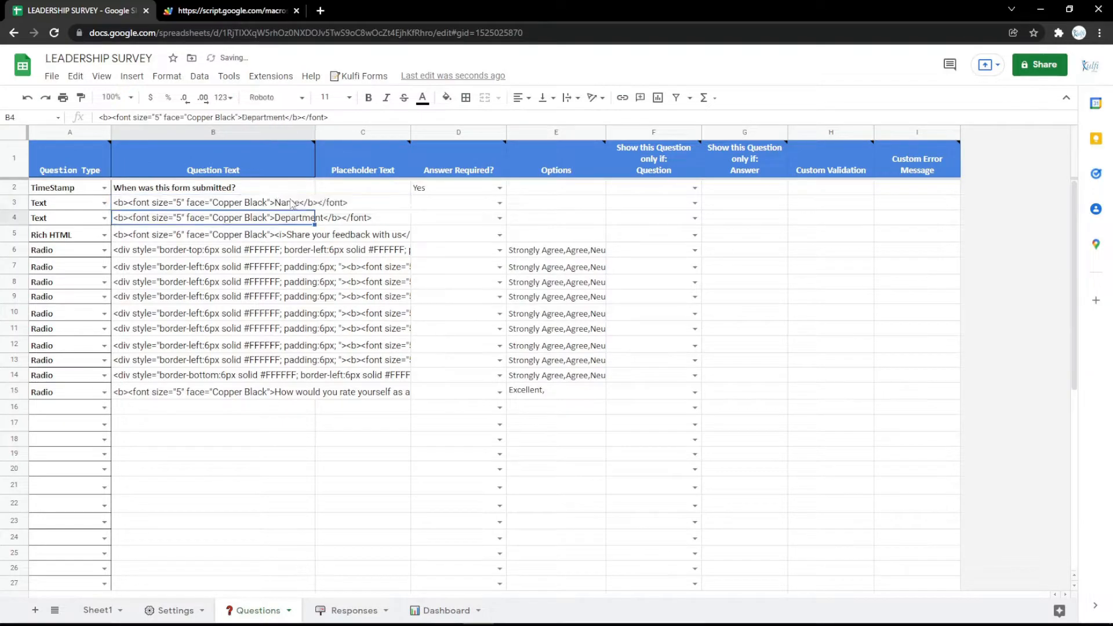
{"action": "left_click", "coordinate": [232, 8]}
{"action": "key", "text": "F5"}
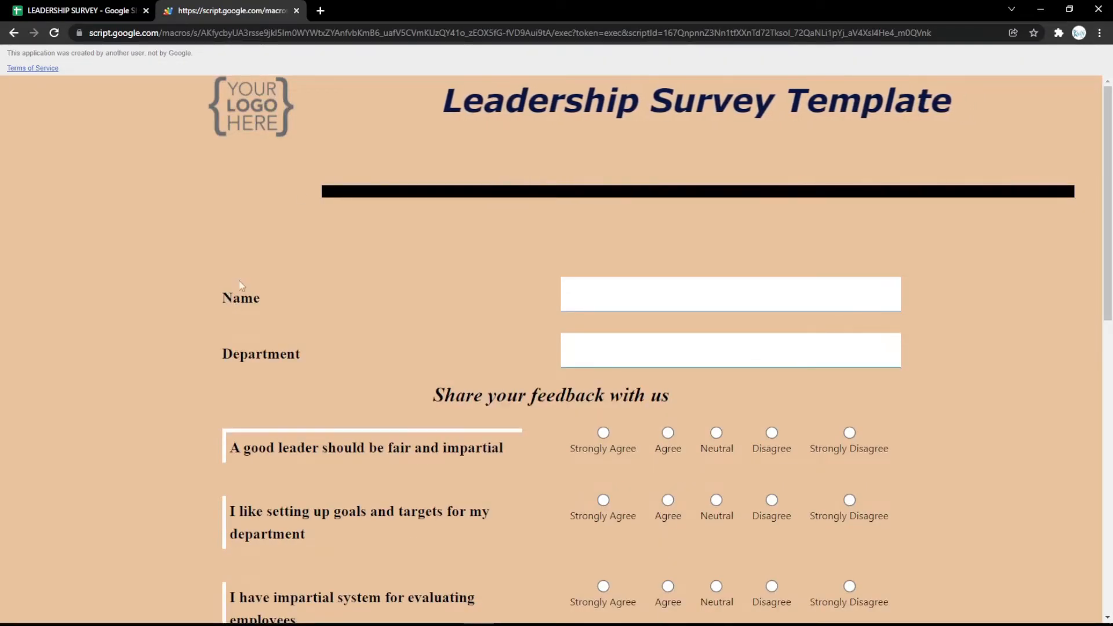
Set the row 3 question type to Email, change its label to "Email", and refresh the web form
{"action": "left_click", "coordinate": [93, 7]}
{"action": "left_click", "coordinate": [104, 202]}
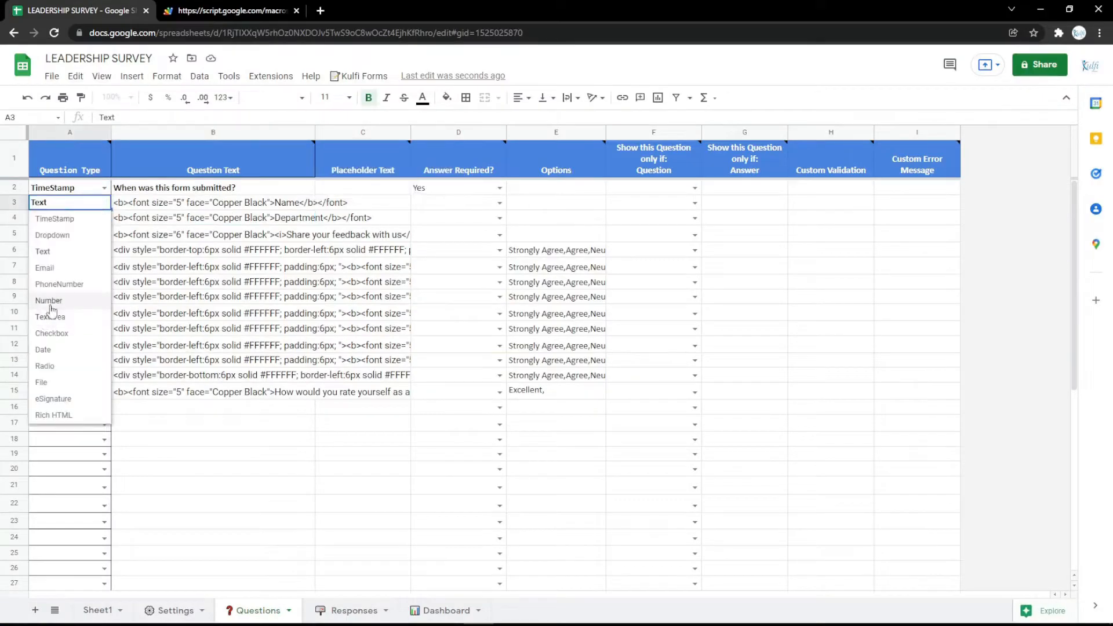
{"action": "left_click", "coordinate": [58, 282]}
{"action": "double_click", "coordinate": [220, 204]}
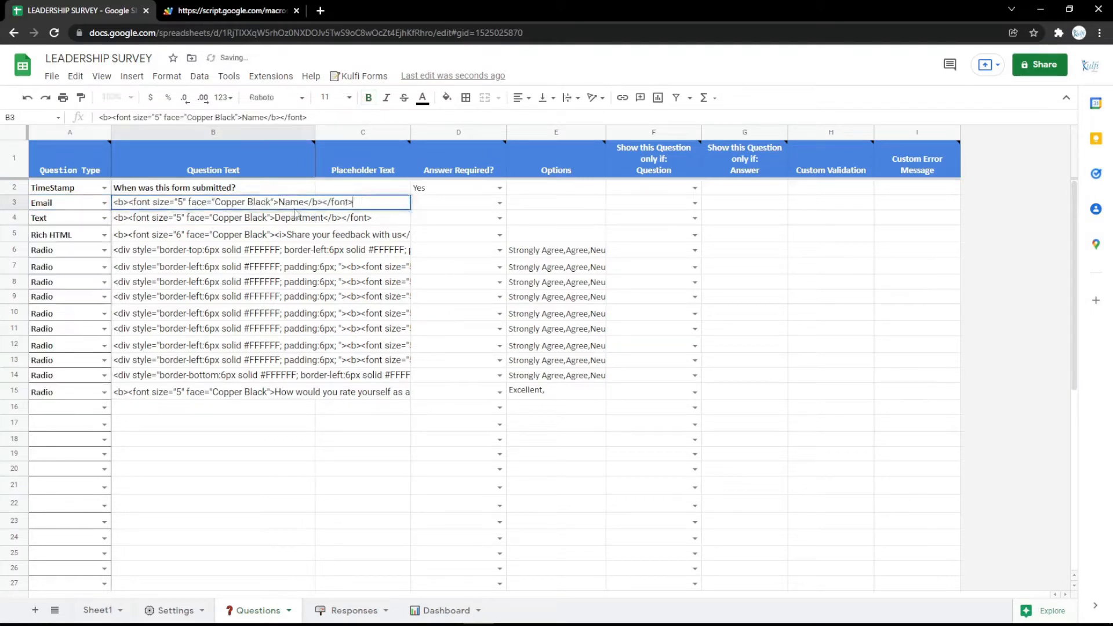
{"action": "type", "text": "Emai"}
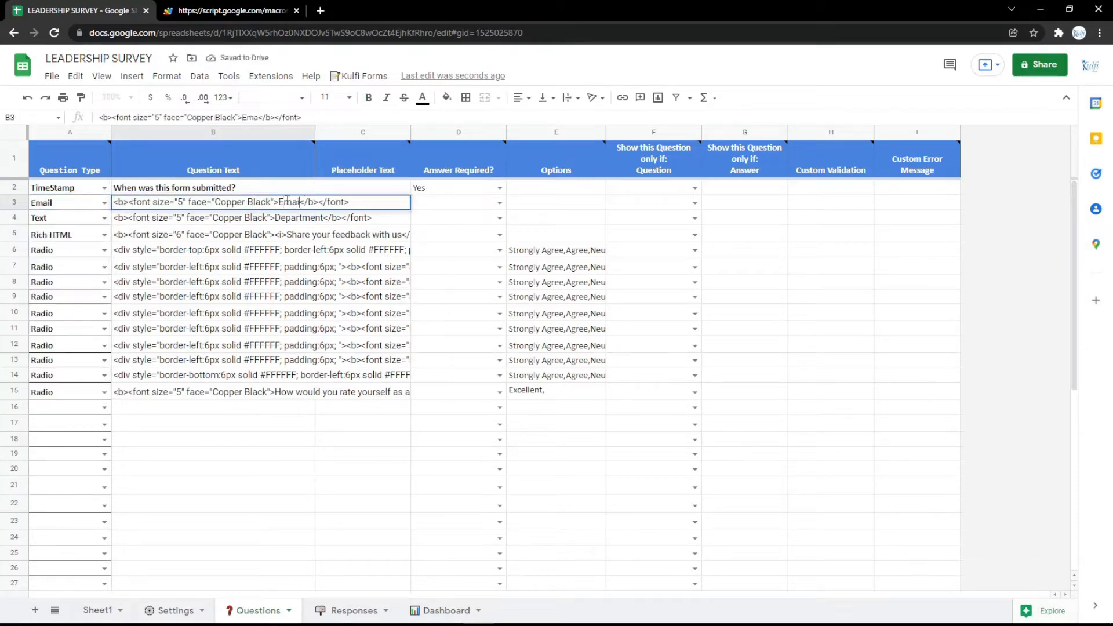
{"action": "type", "text": "l"}
{"action": "key", "text": "Return"}
{"action": "left_click", "coordinate": [255, 10]}
{"action": "key", "text": "F5"}
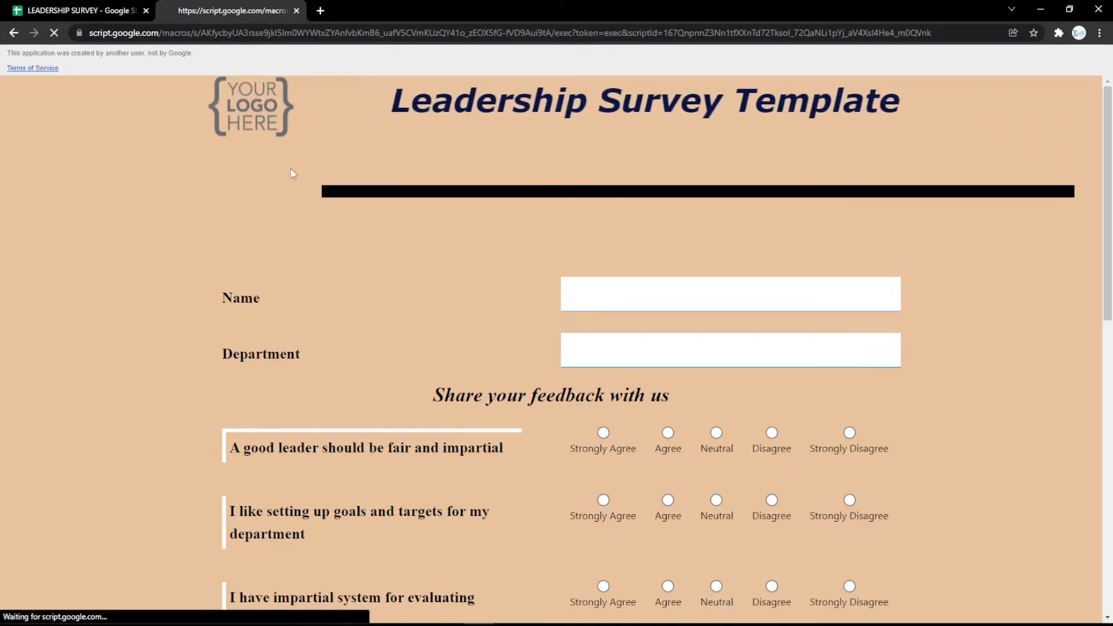
Set the row 3 question type to PhoneNumber, change its label to "Phone Number", and refresh the web form
{"action": "left_click", "coordinate": [81, 10]}
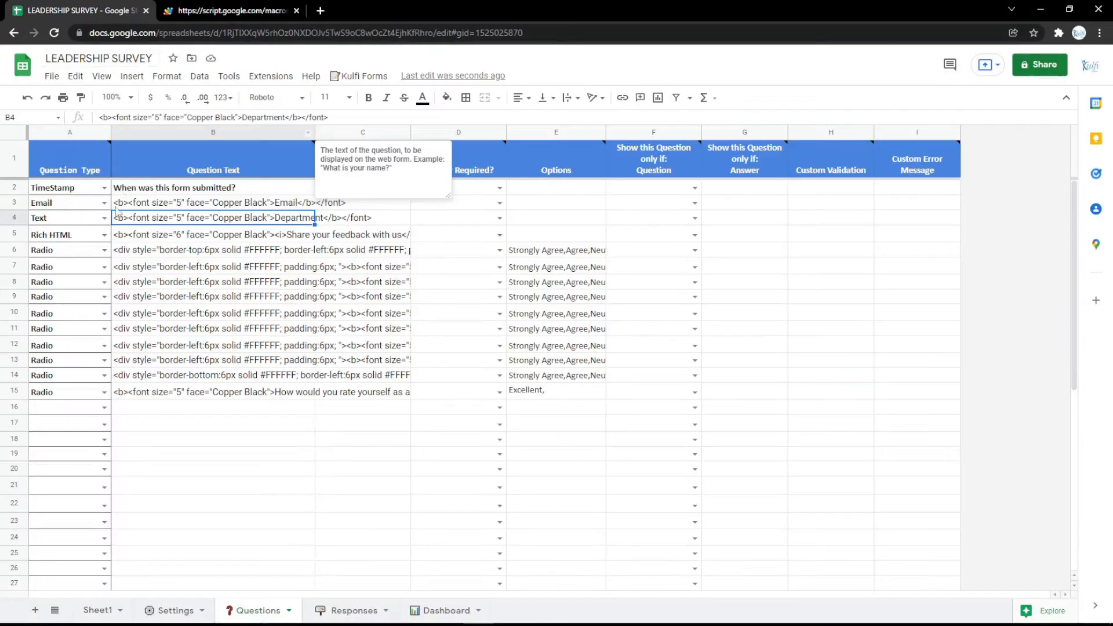
{"action": "left_click", "coordinate": [105, 202]}
{"action": "left_click", "coordinate": [59, 284]}
{"action": "double_click", "coordinate": [295, 202]}
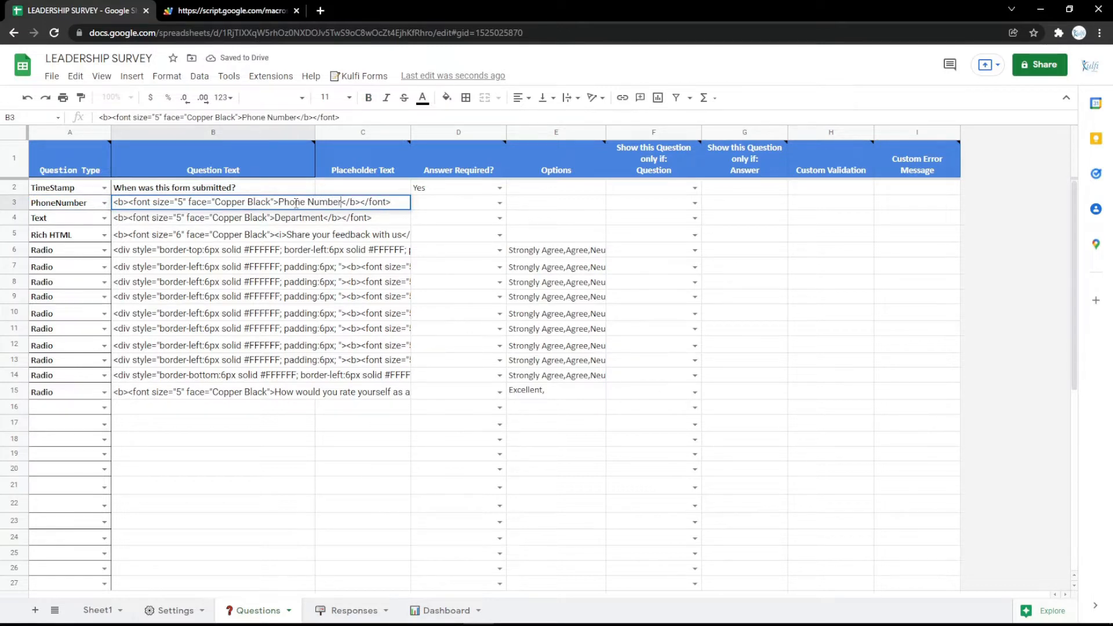
{"action": "key", "text": "Return"}
{"action": "key", "text": "ctrl+Tab"}
{"action": "key", "text": "F5"}
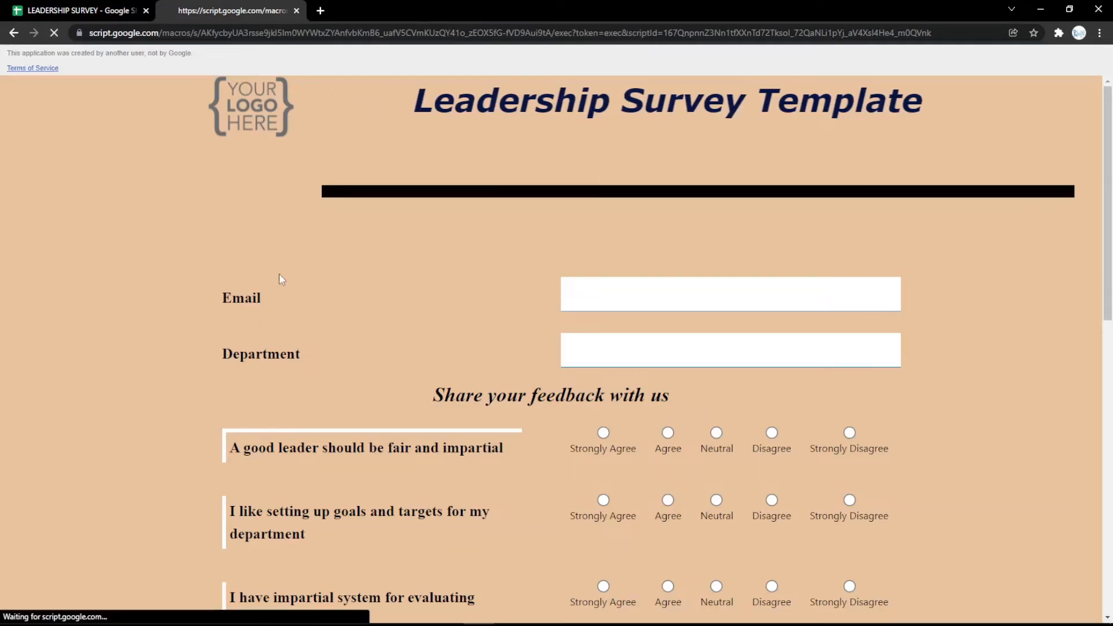
Set the question type in row 3 of the Questions sheet to Number
{"action": "left_click", "coordinate": [42, 7]}
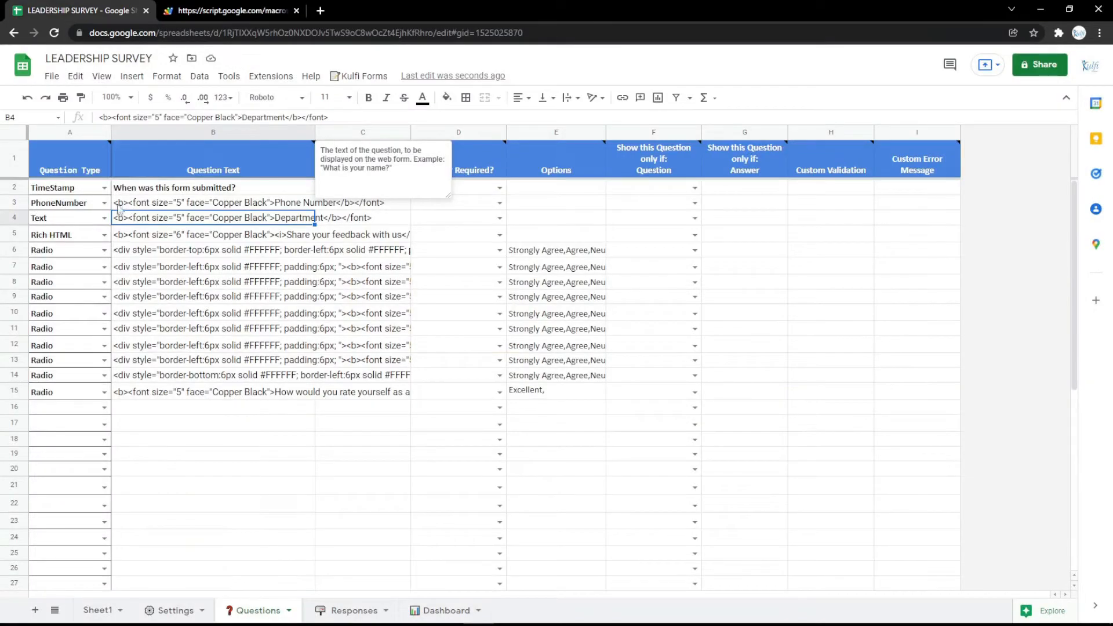
{"action": "double_click", "coordinate": [103, 207]}
{"action": "left_click", "coordinate": [68, 301]}
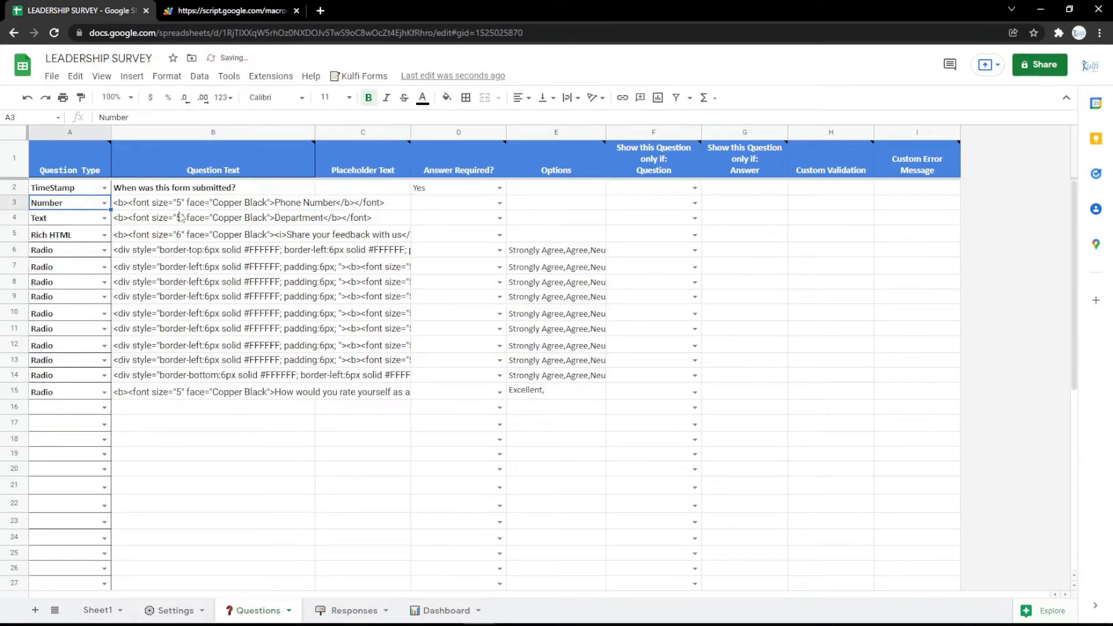
Set the row 3 question type to TextArea, change its label to "Address", refresh the web form, and return to the spreadsheet
{"action": "left_click", "coordinate": [104, 203]}
{"action": "left_click", "coordinate": [92, 313]}
{"action": "double_click", "coordinate": [284, 200]}
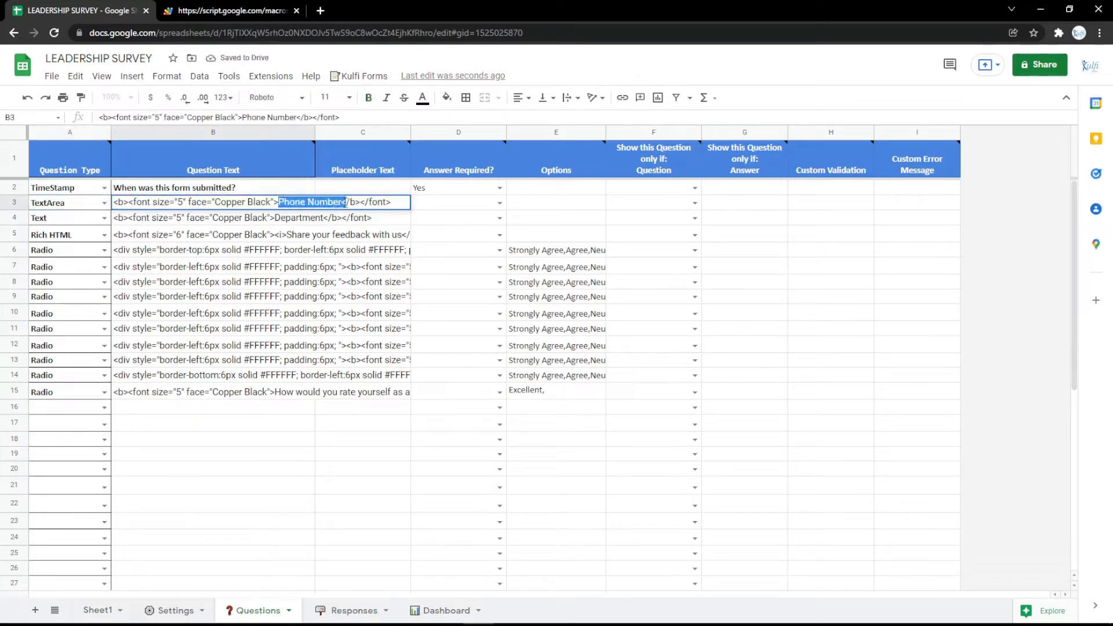
{"action": "type", "text": "Address"}
{"action": "key", "text": "Return"}
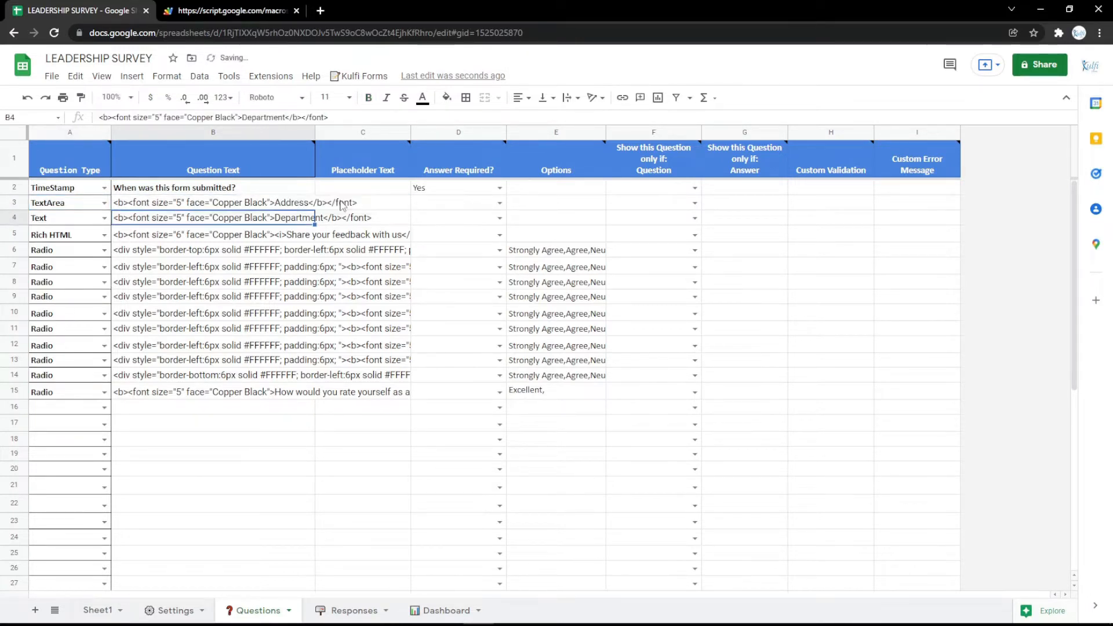
{"action": "key", "text": "ctrl+Tab"}
{"action": "key", "text": "F5"}
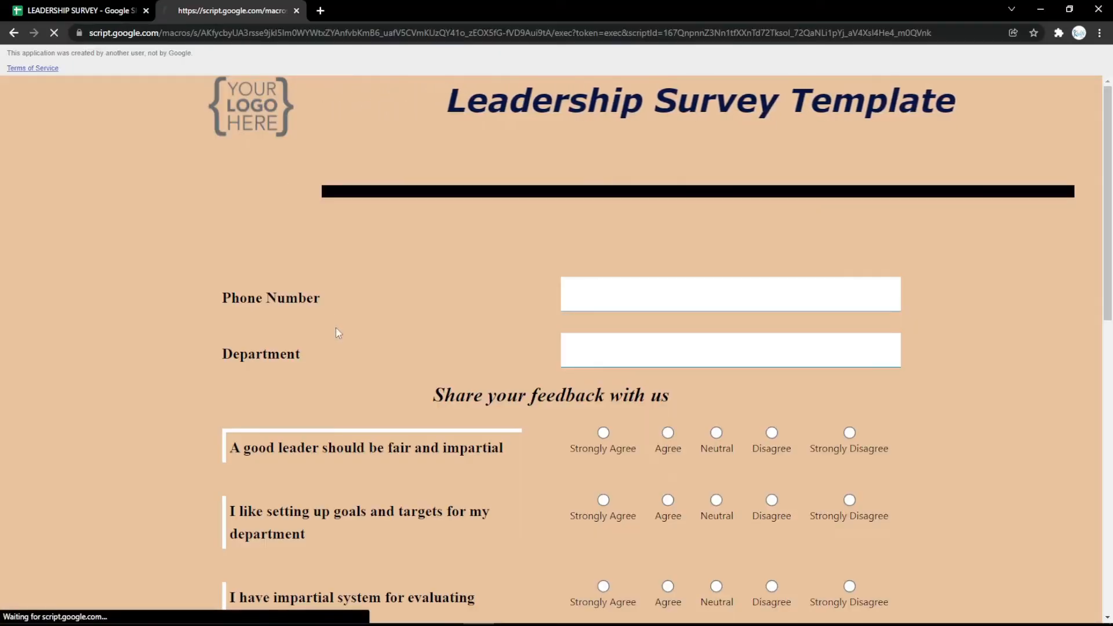
{"action": "left_click", "coordinate": [58, 8]}
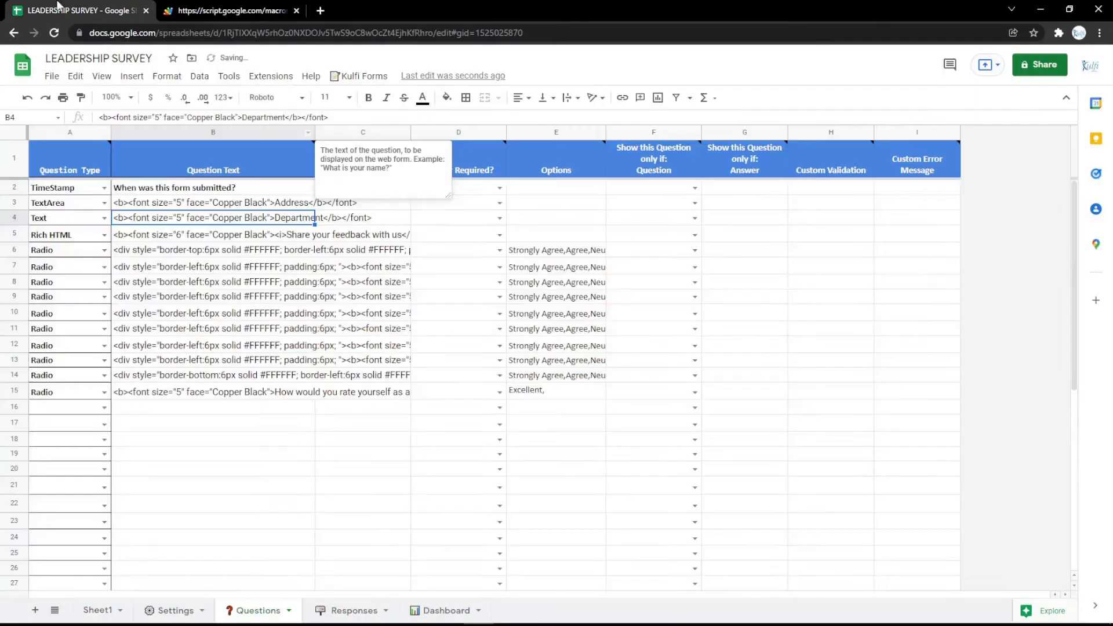
Set the row 3 question type to Date and change its label in the question text to "Date"
{"action": "left_click", "coordinate": [105, 202]}
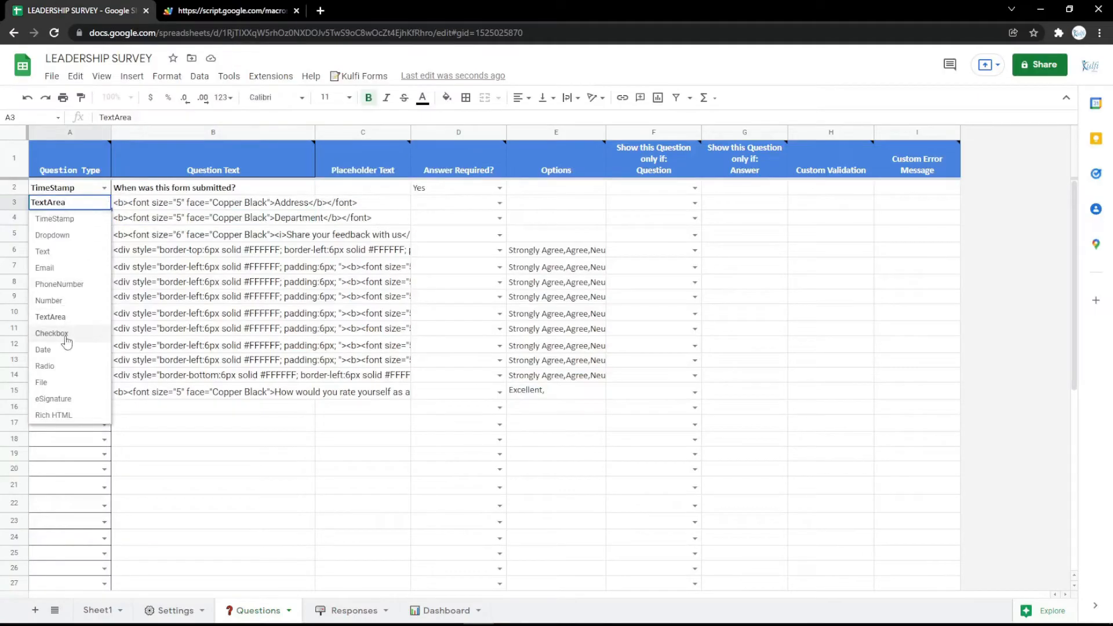
{"action": "left_click", "coordinate": [70, 334]}
{"action": "left_click", "coordinate": [110, 206]}
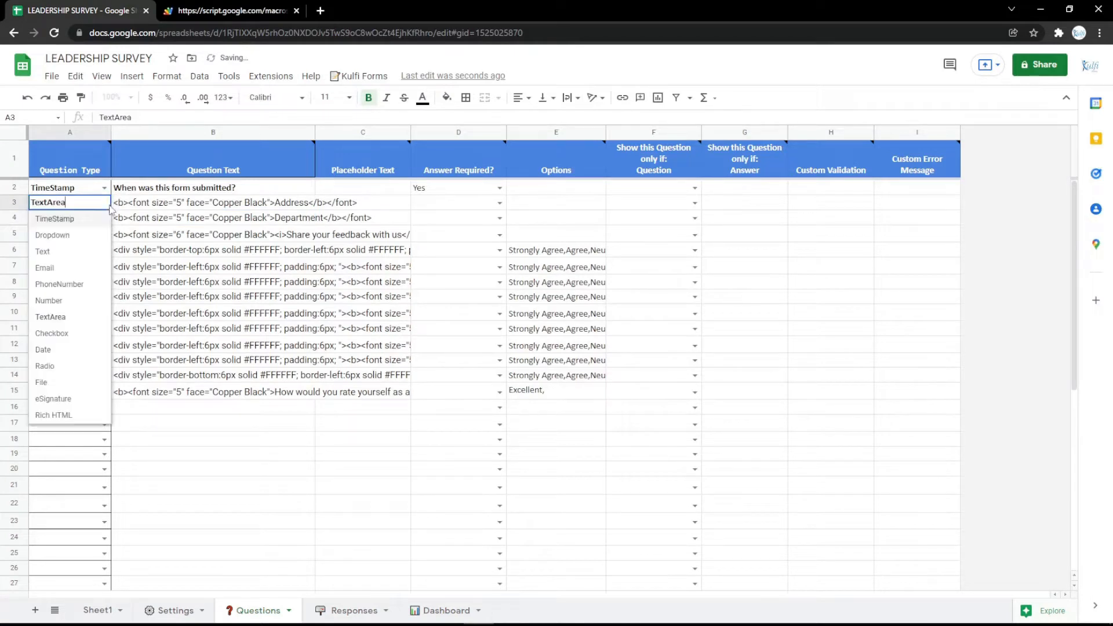
{"action": "left_click", "coordinate": [60, 349]}
{"action": "left_click", "coordinate": [290, 202]}
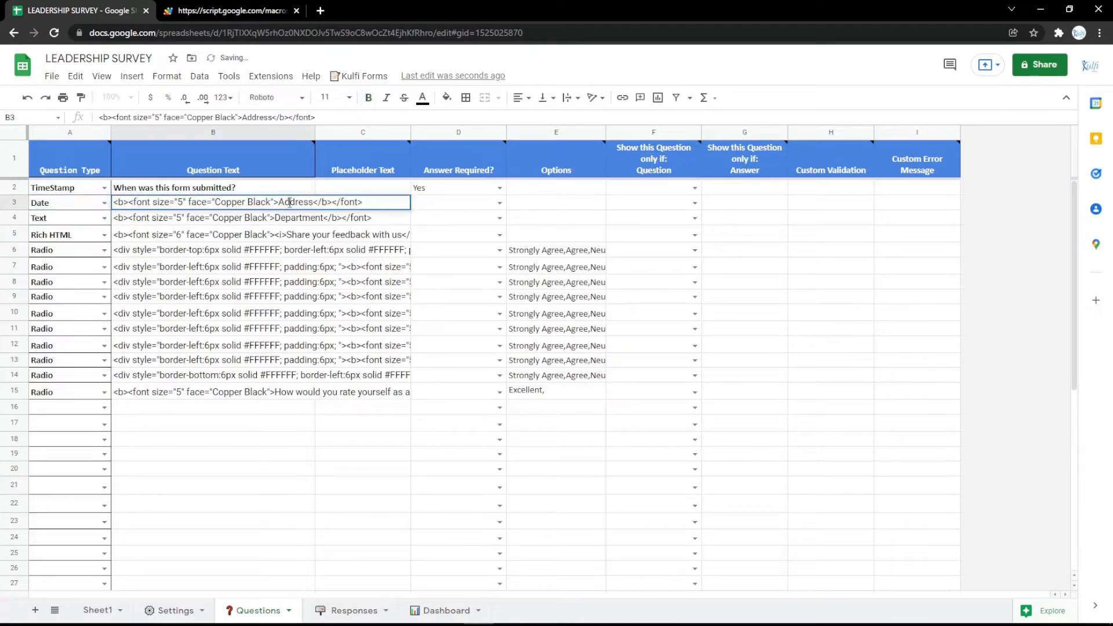
{"action": "left_click", "coordinate": [288, 266]}
Refresh the web form and check the calendar picker of the Date field
{"action": "key", "text": "ctrl+Tab"}
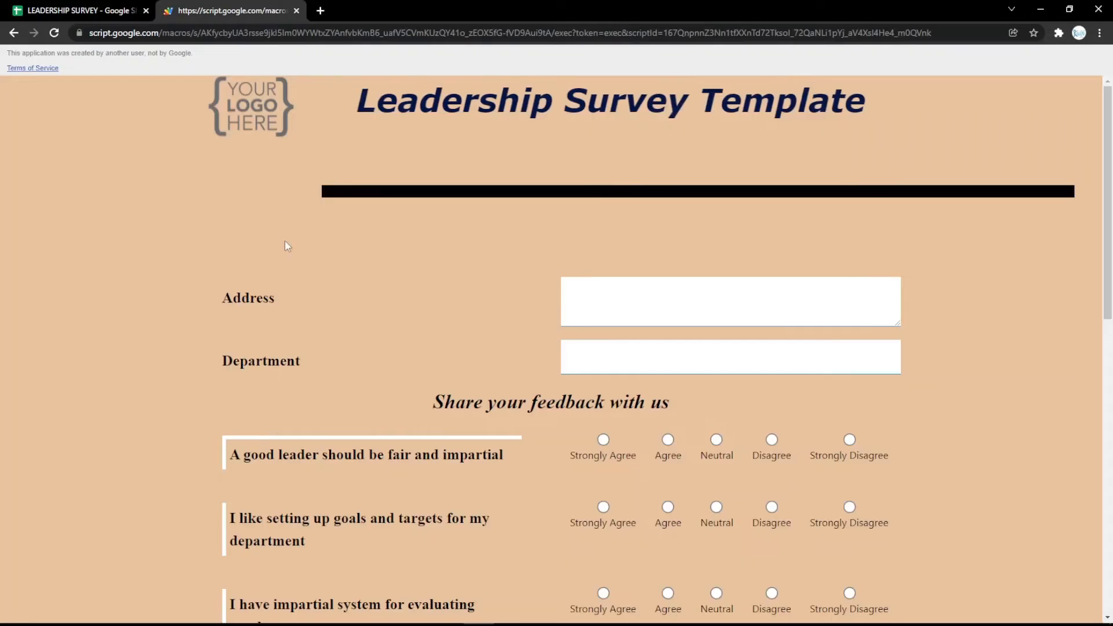
{"action": "key", "text": "F5"}
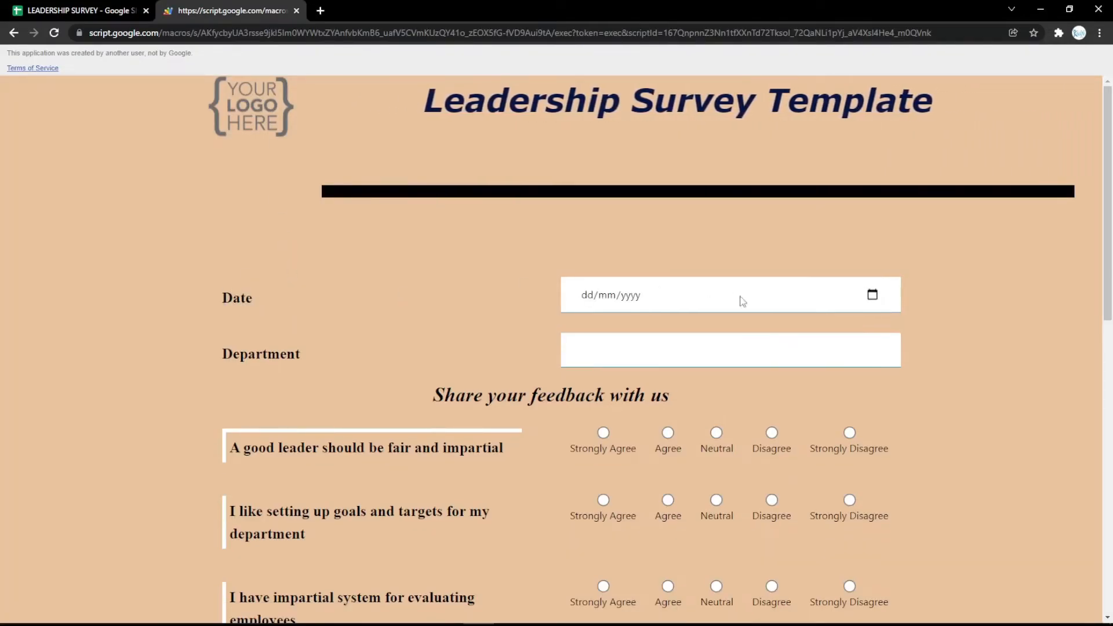
{"action": "left_click", "coordinate": [871, 295]}
{"action": "left_click", "coordinate": [491, 288]}
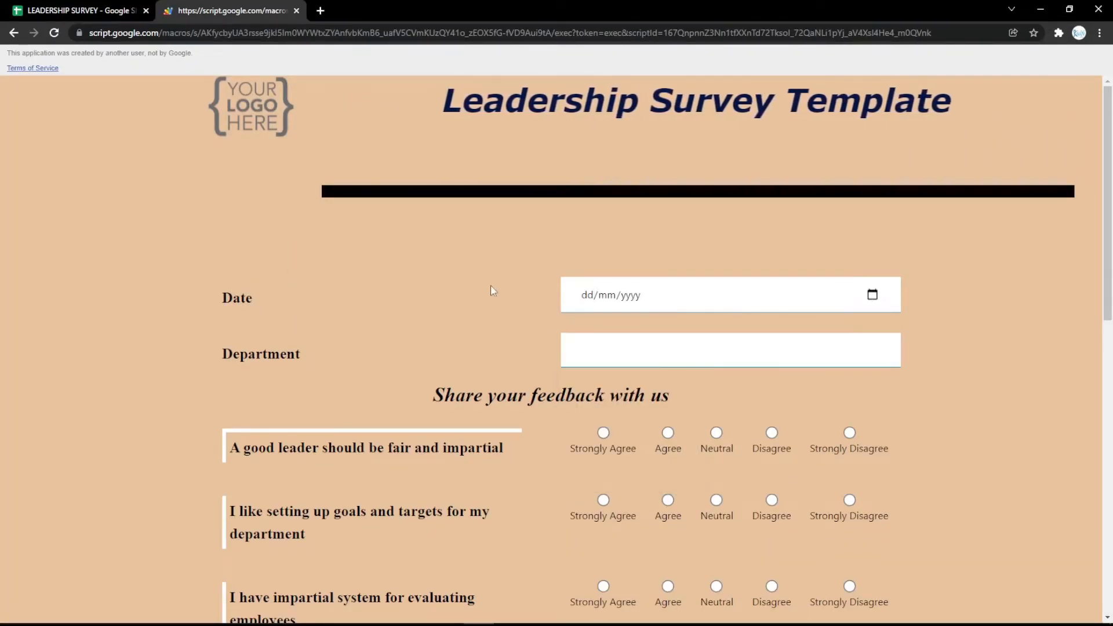
Return to the Questions sheet, set the row 3 question type to Radio, and change its label to "Gender"
{"action": "left_click", "coordinate": [2, 6]}
{"action": "left_click", "coordinate": [105, 204]}
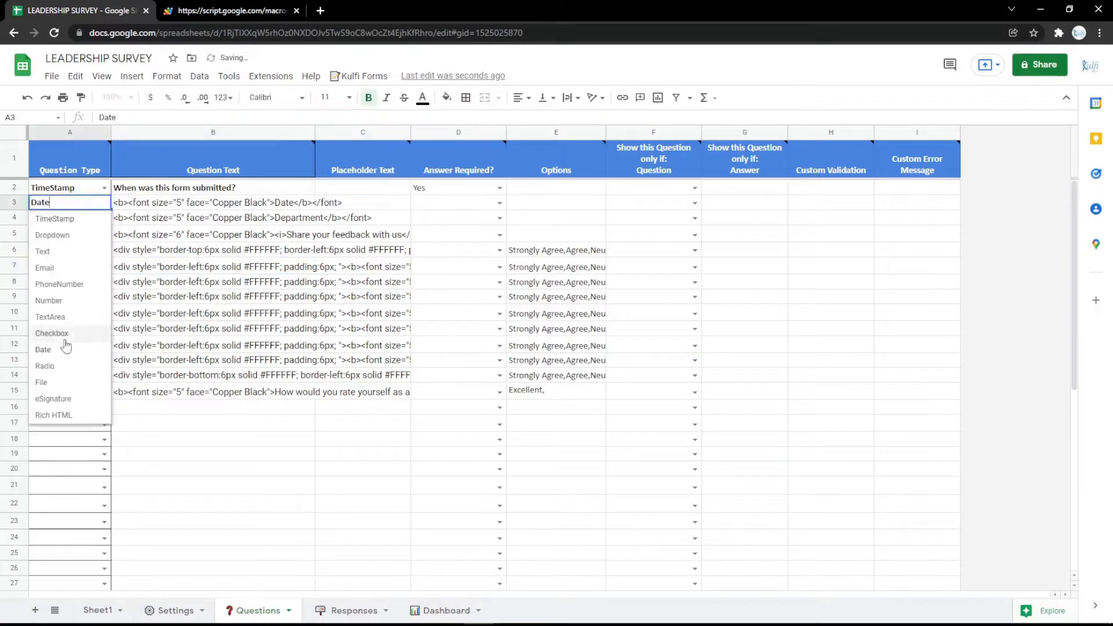
{"action": "left_click", "coordinate": [67, 366]}
{"action": "double_click", "coordinate": [221, 205]}
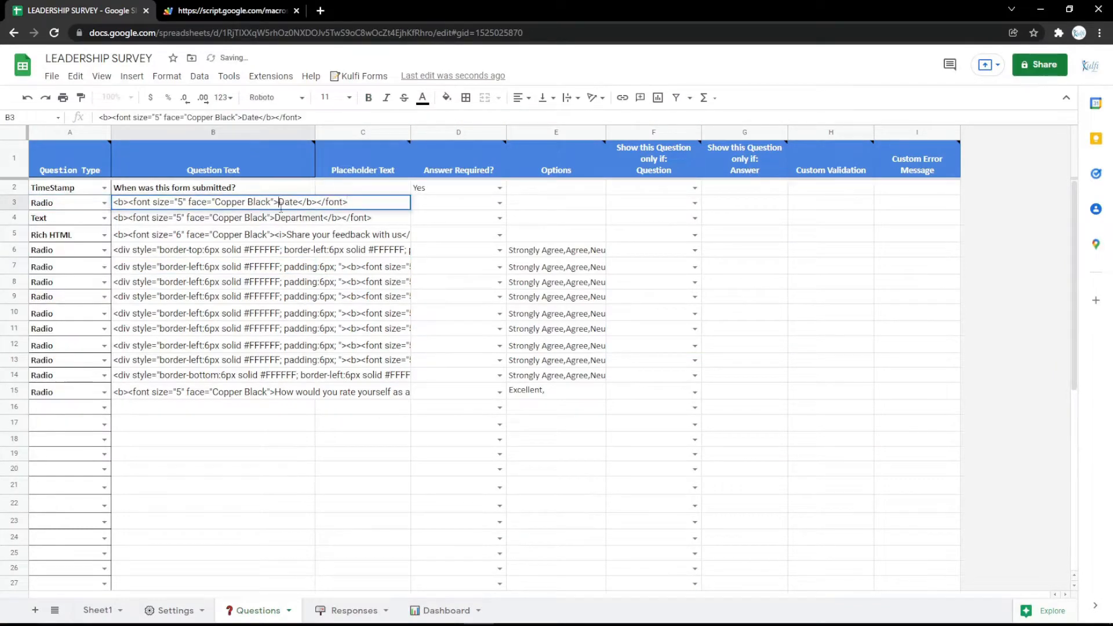
{"action": "key", "text": "Return"}
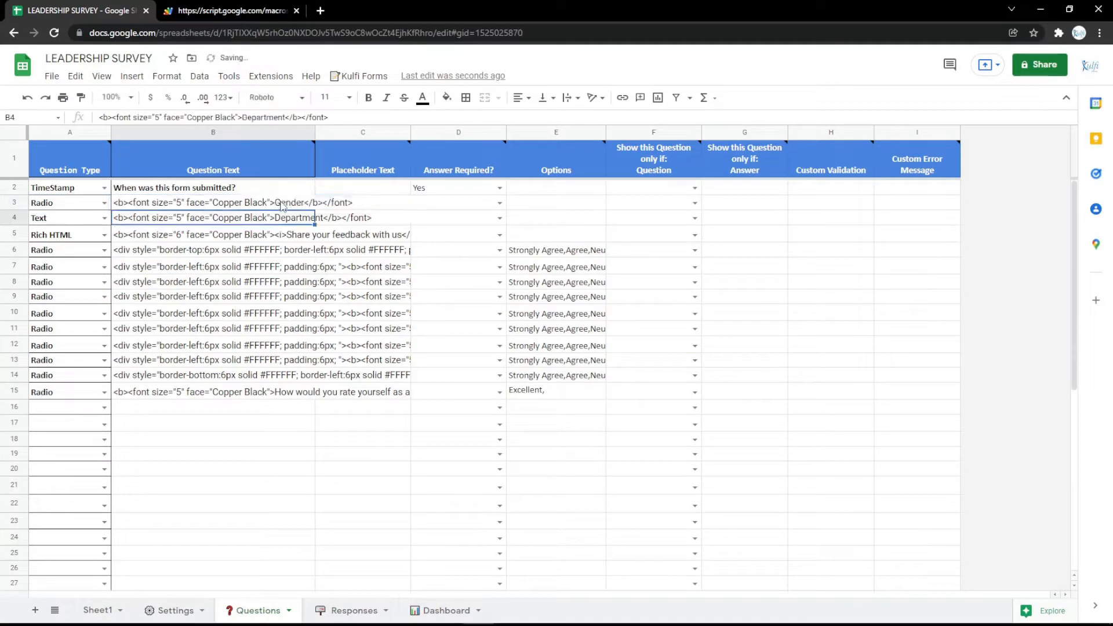
Enter "Male, Female" as the options for the Gender question in row 3 and refresh the web form
{"action": "left_click", "coordinate": [515, 205]}
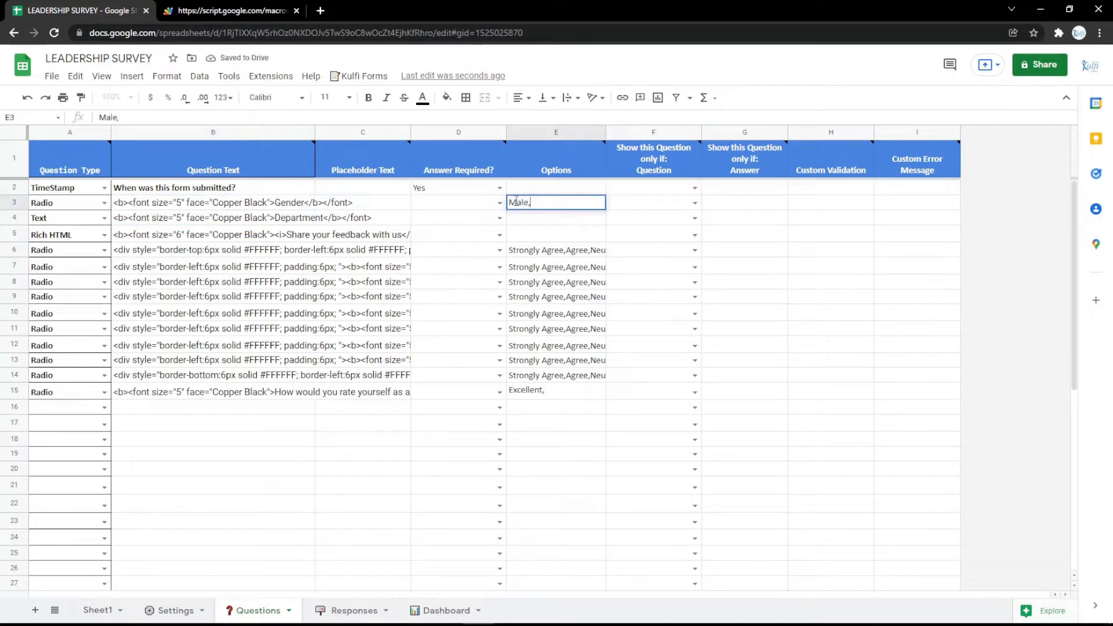
{"action": "type", "text": "Male, Female"}
{"action": "key", "text": "Return"}
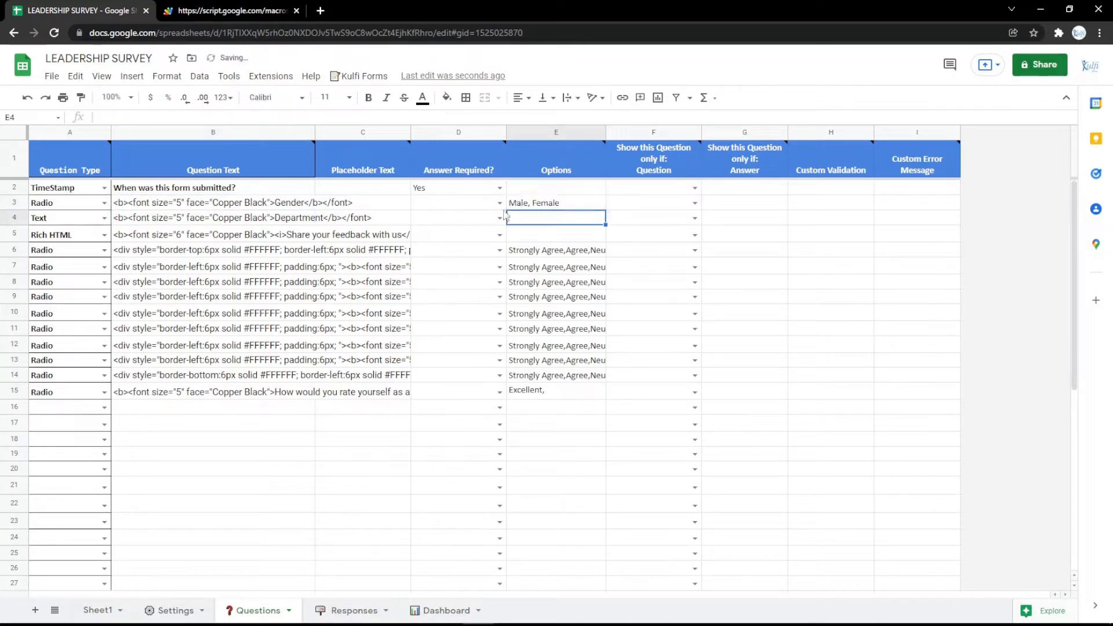
{"action": "left_click", "coordinate": [166, 9]}
{"action": "key", "text": "F5"}
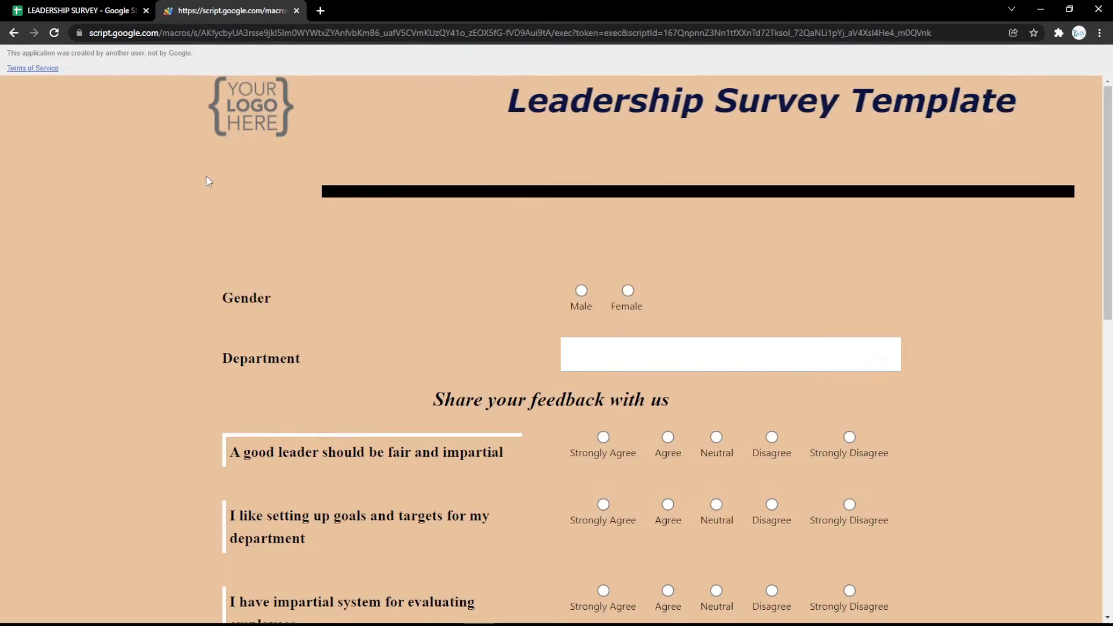
In the Questions sheet, set the row 3 question type to File, change its label to "File", and clear its options
{"action": "left_click", "coordinate": [150, 9]}
{"action": "left_click", "coordinate": [104, 203]}
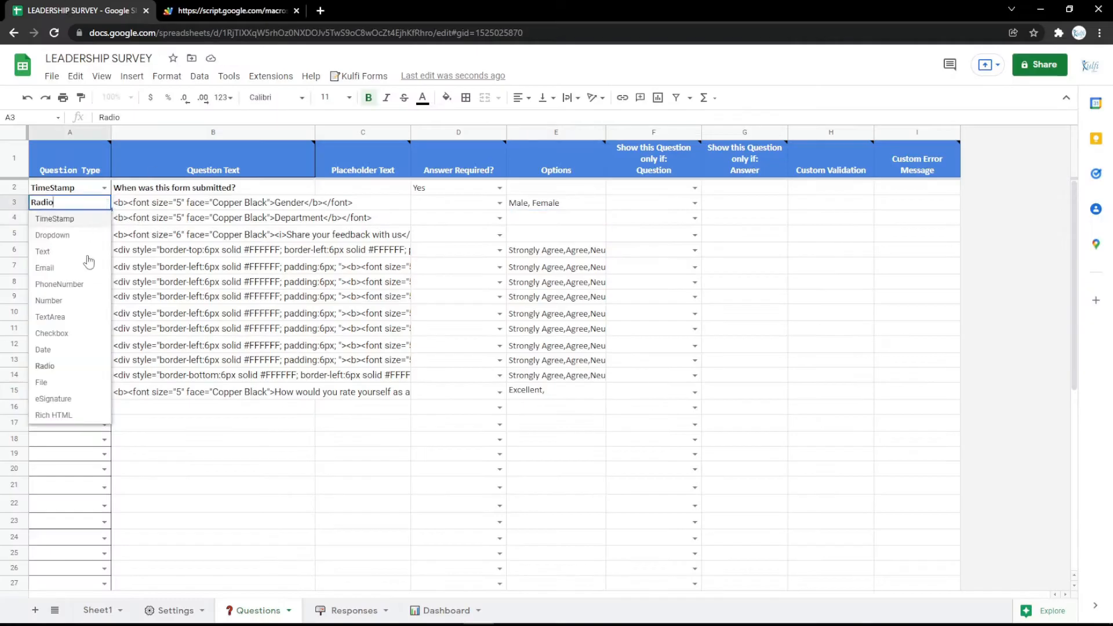
{"action": "left_click", "coordinate": [48, 383]}
{"action": "double_click", "coordinate": [296, 202]}
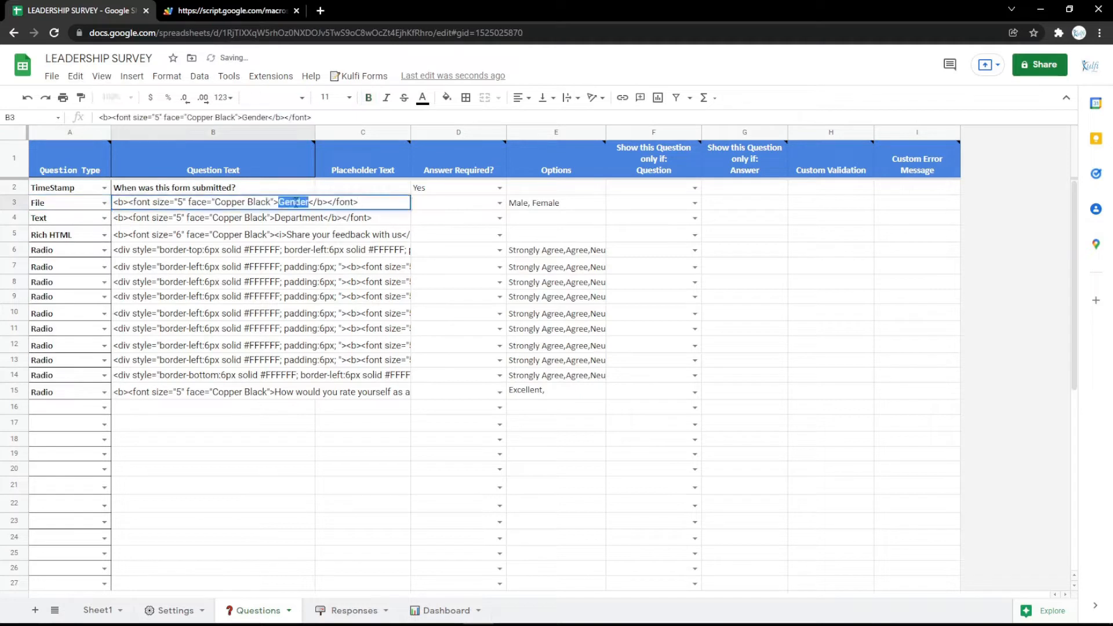
{"action": "key", "text": "Return"}
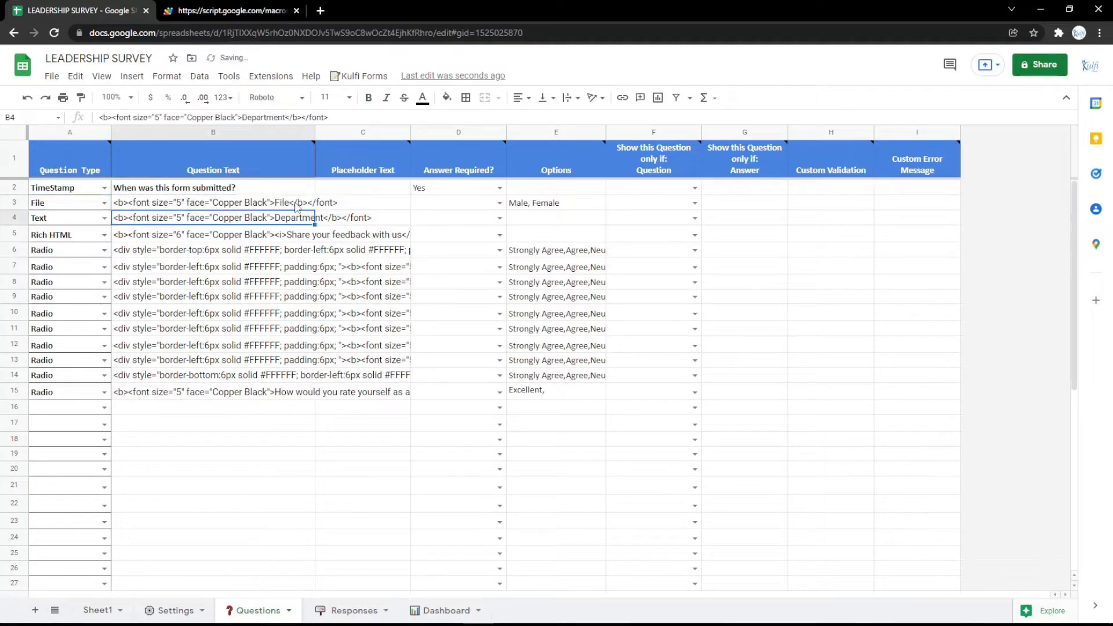
{"action": "left_click", "coordinate": [530, 207]}
{"action": "key", "text": "Delete"}
Refresh the web form and upload the Identity file from the Music folder in the File field
{"action": "left_click", "coordinate": [242, 9]}
{"action": "key", "text": "F5"}
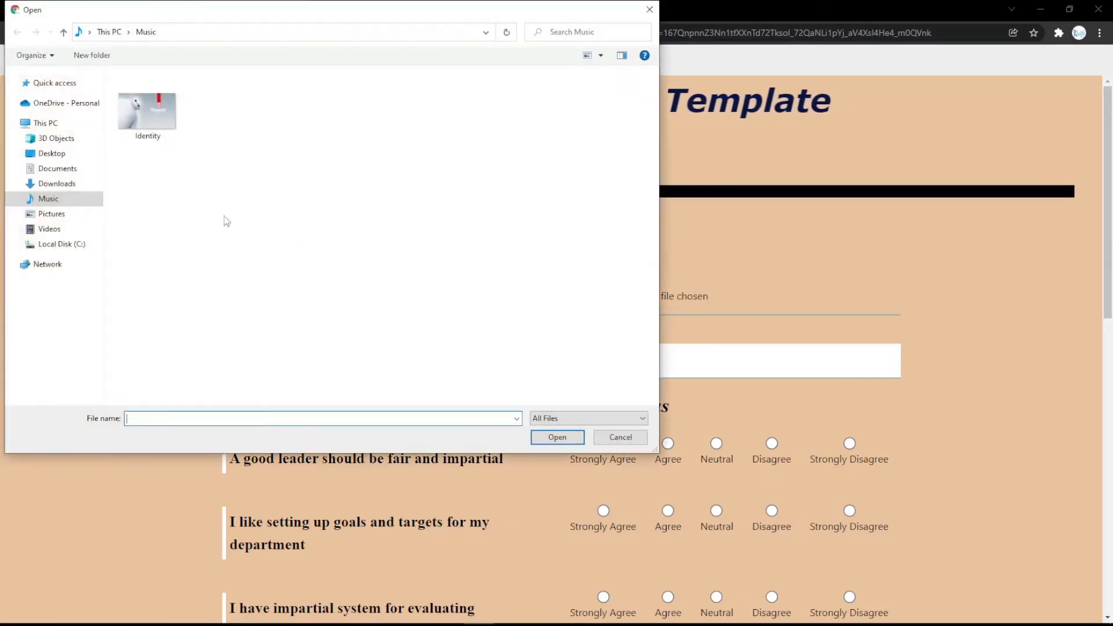
{"action": "double_click", "coordinate": [149, 128]}
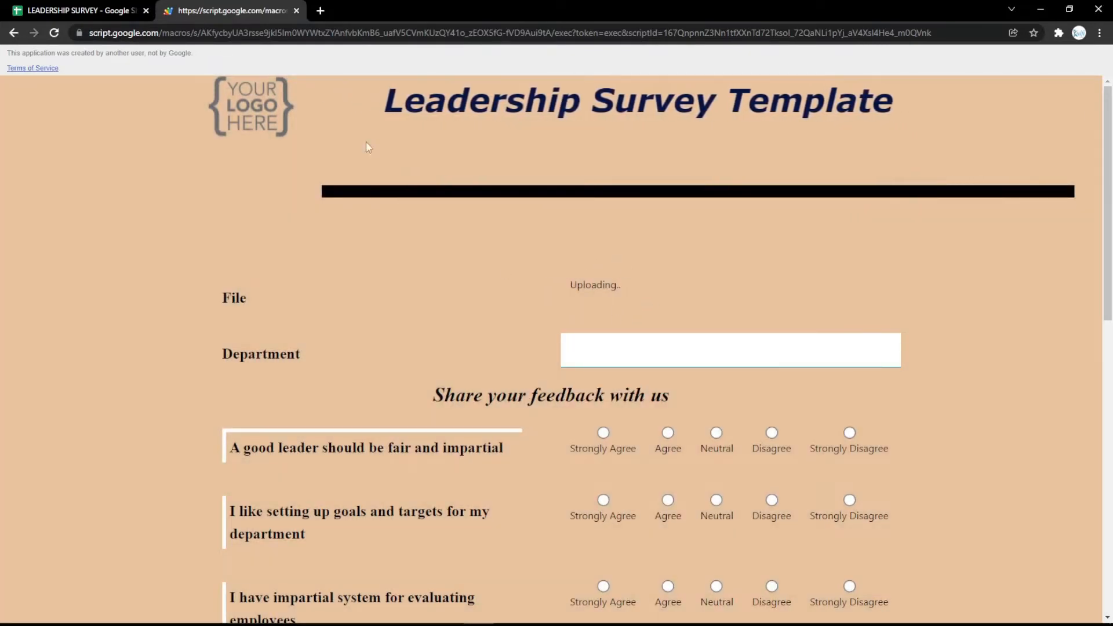
Return to the Questions sheet, set the row 3 question type to eSignature, and change its label to "Signature"
{"action": "left_click", "coordinate": [81, 10]}
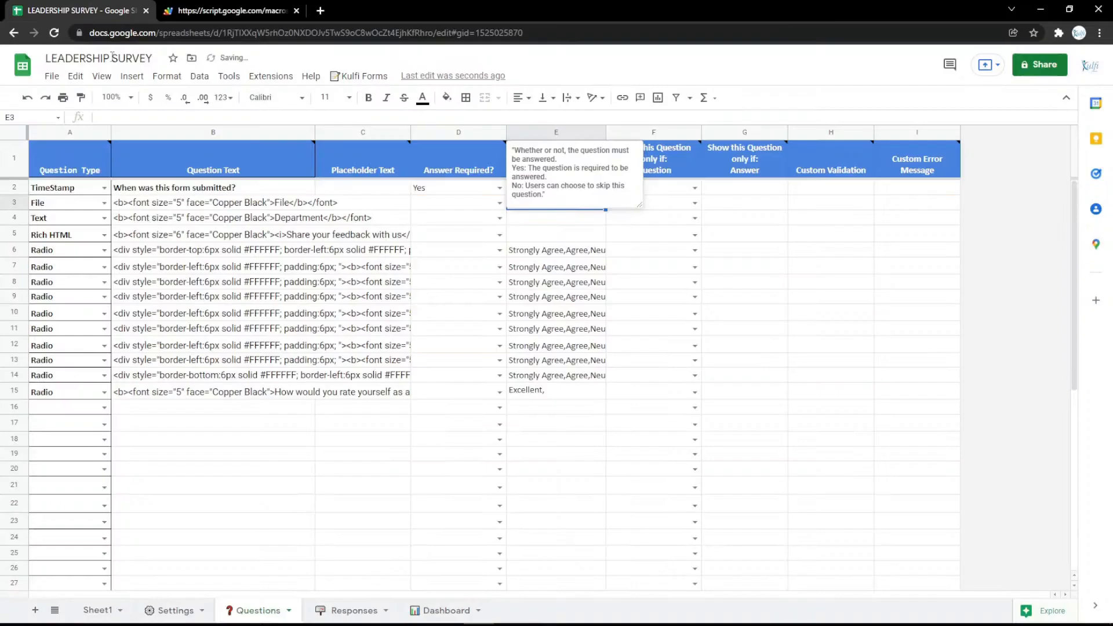
{"action": "left_click", "coordinate": [103, 202]}
{"action": "left_click", "coordinate": [52, 399]}
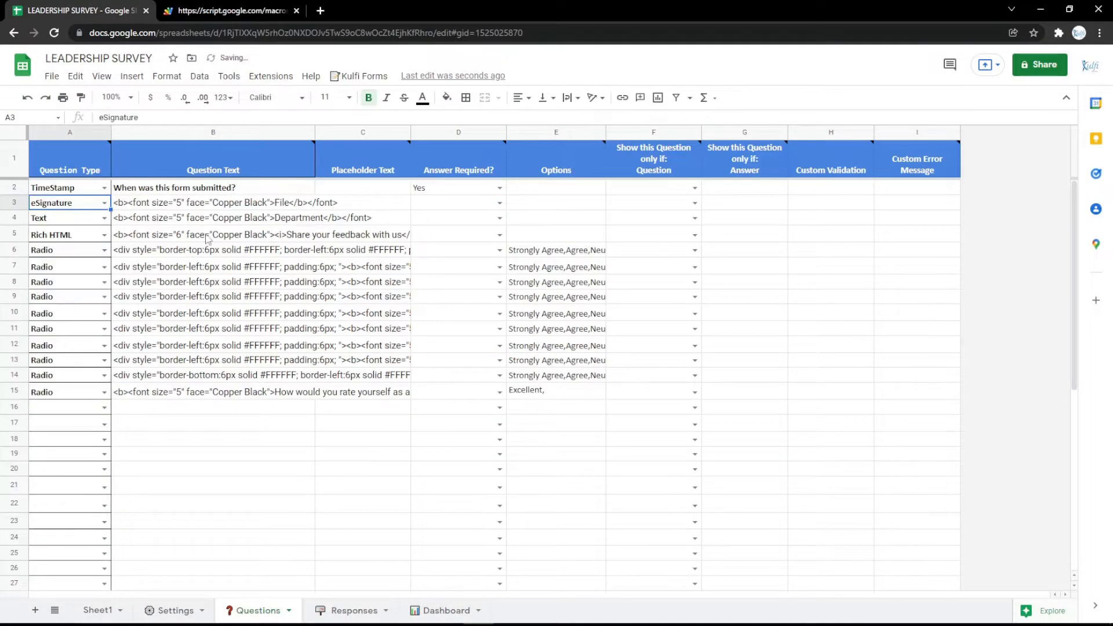
{"action": "double_click", "coordinate": [295, 197]}
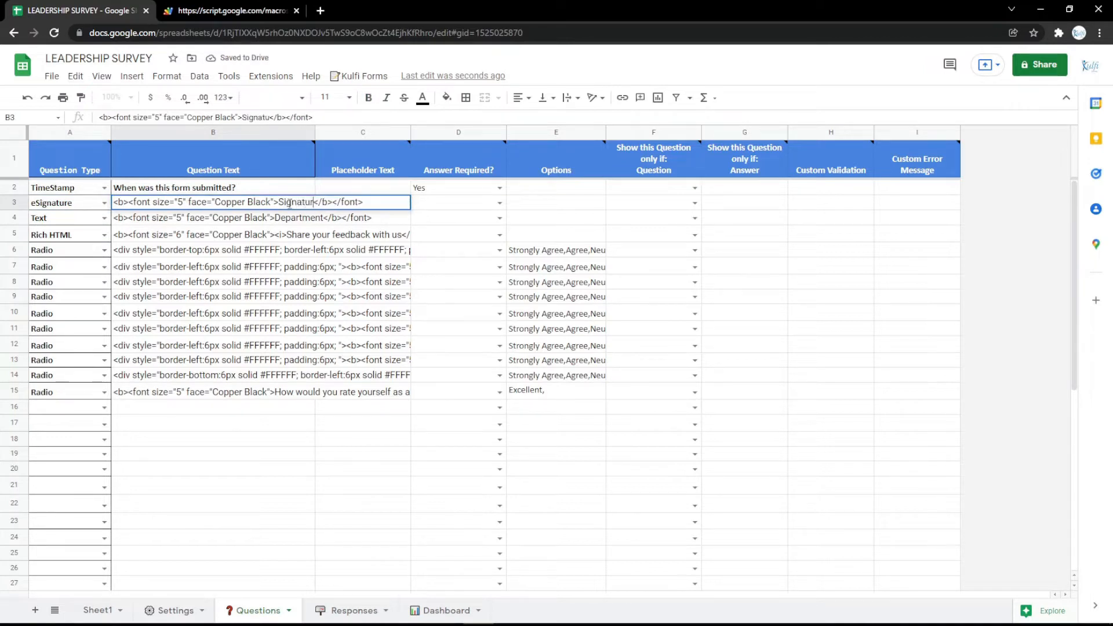
{"action": "type", "text": "re"}
{"action": "key", "text": "Return"}
Refresh the web form, then draw a freehand test signature in the Signature field and clear it
{"action": "left_click", "coordinate": [264, 9]}
{"action": "key", "text": "F5"}
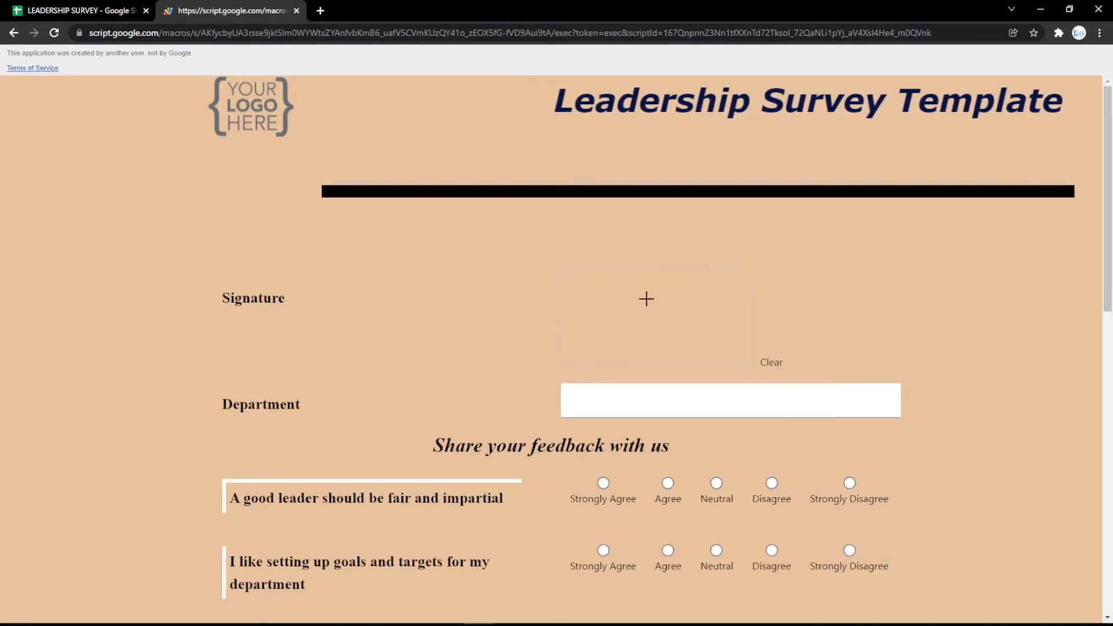
{"action": "mouse_move", "coordinate": [631, 293]}
{"action": "left_mouse_down"}
{"action": "mouse_move", "coordinate": [708, 329]}
{"action": "mouse_move", "coordinate": [698, 341]}
{"action": "mouse_move", "coordinate": [749, 347]}
{"action": "mouse_move", "coordinate": [673, 318]}
{"action": "mouse_move", "coordinate": [742, 360]}
{"action": "left_mouse_up"}
{"action": "left_click", "coordinate": [771, 362]}
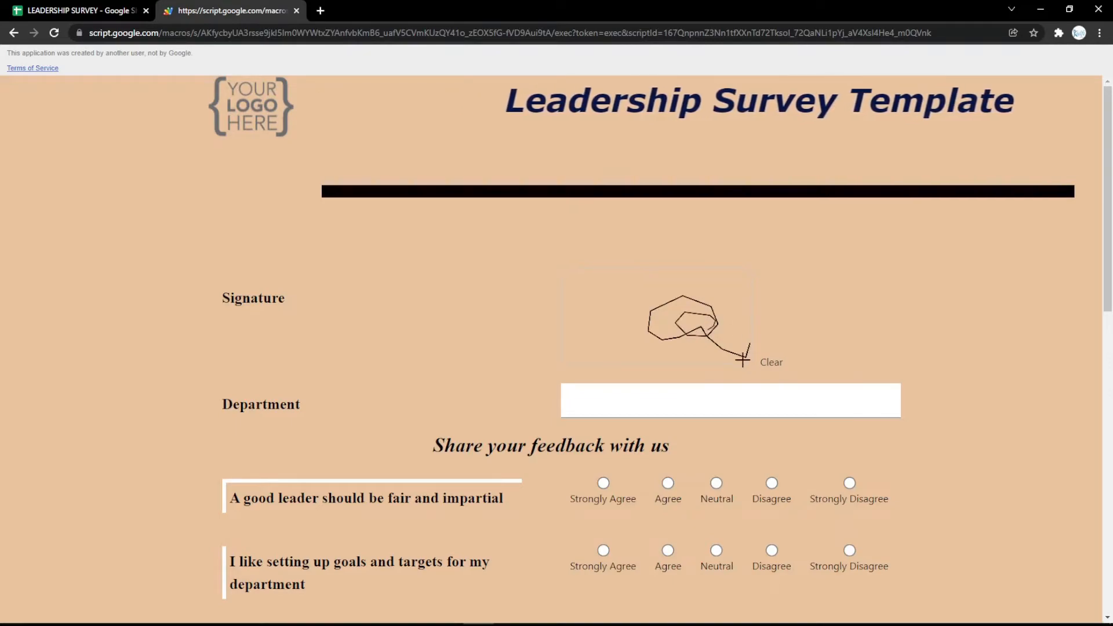
{"action": "left_click", "coordinate": [764, 364]}
Return to the Questions sheet, set the row 3 question type to Rich HTML, and select its question text cell B3
{"action": "left_click", "coordinate": [110, 11]}
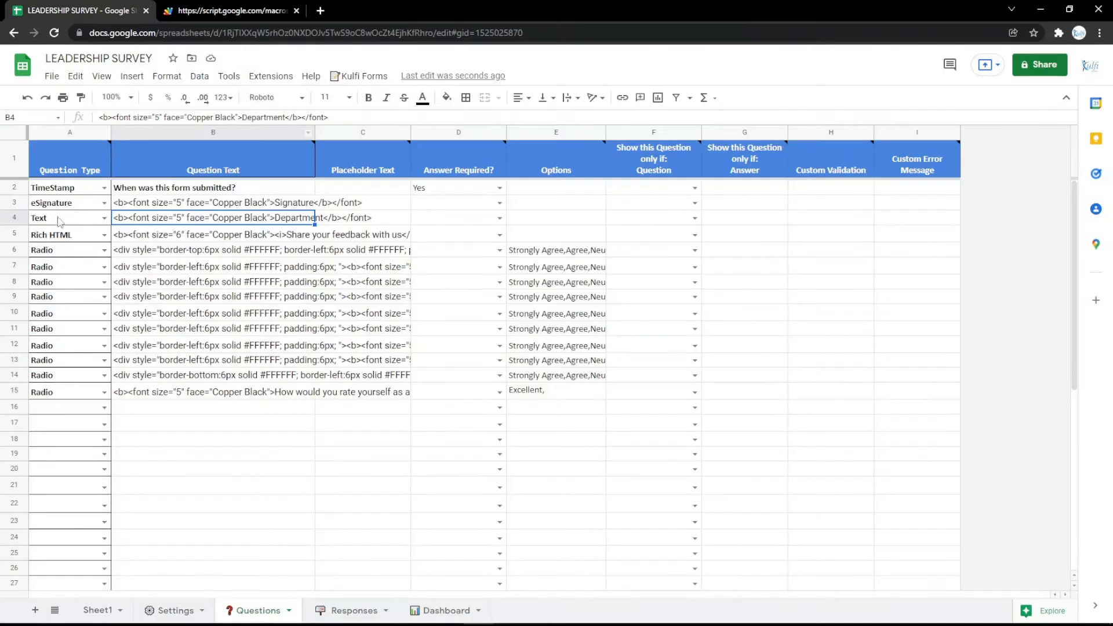
{"action": "left_click", "coordinate": [104, 203]}
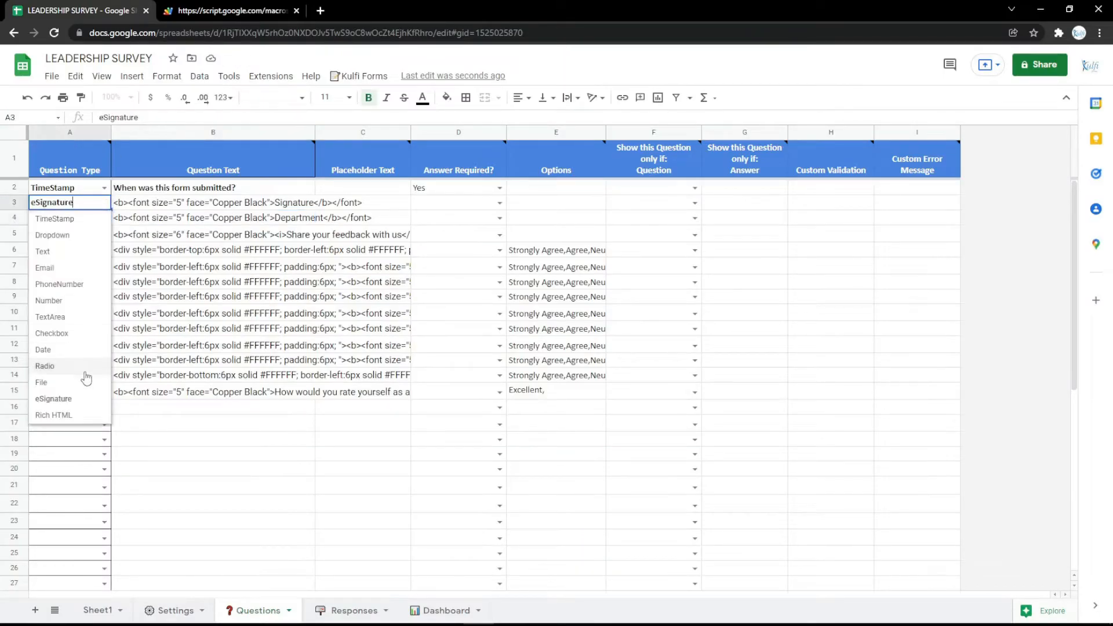
{"action": "left_click", "coordinate": [82, 415]}
{"action": "double_click", "coordinate": [272, 202]}
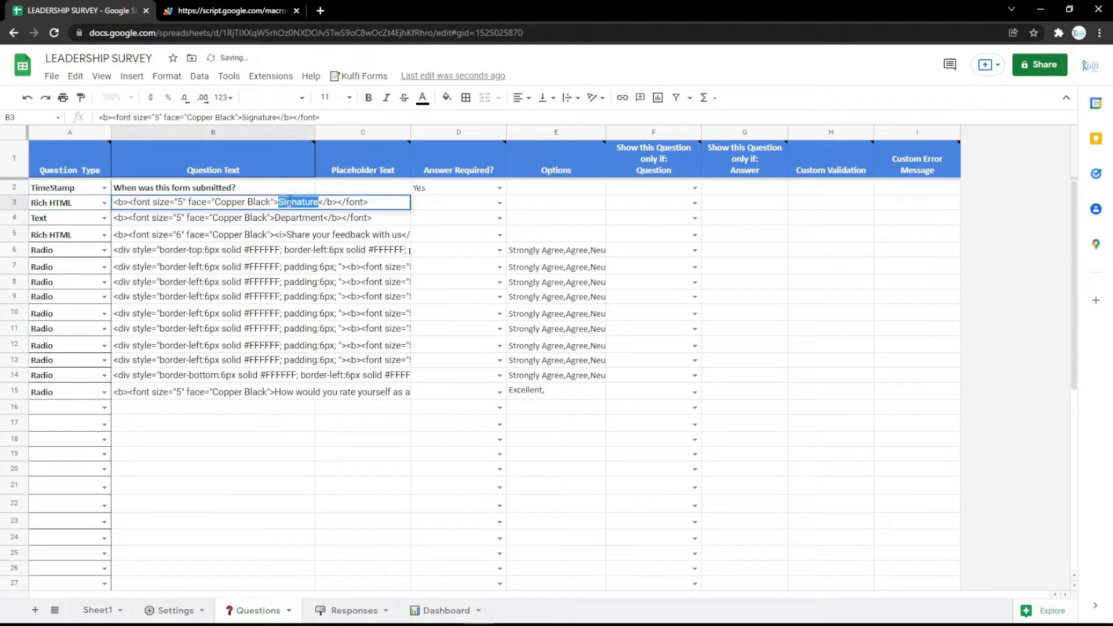
{"action": "left_click", "coordinate": [288, 236]}
{"action": "left_click", "coordinate": [223, 211]}
{"action": "left_click", "coordinate": [222, 209]}
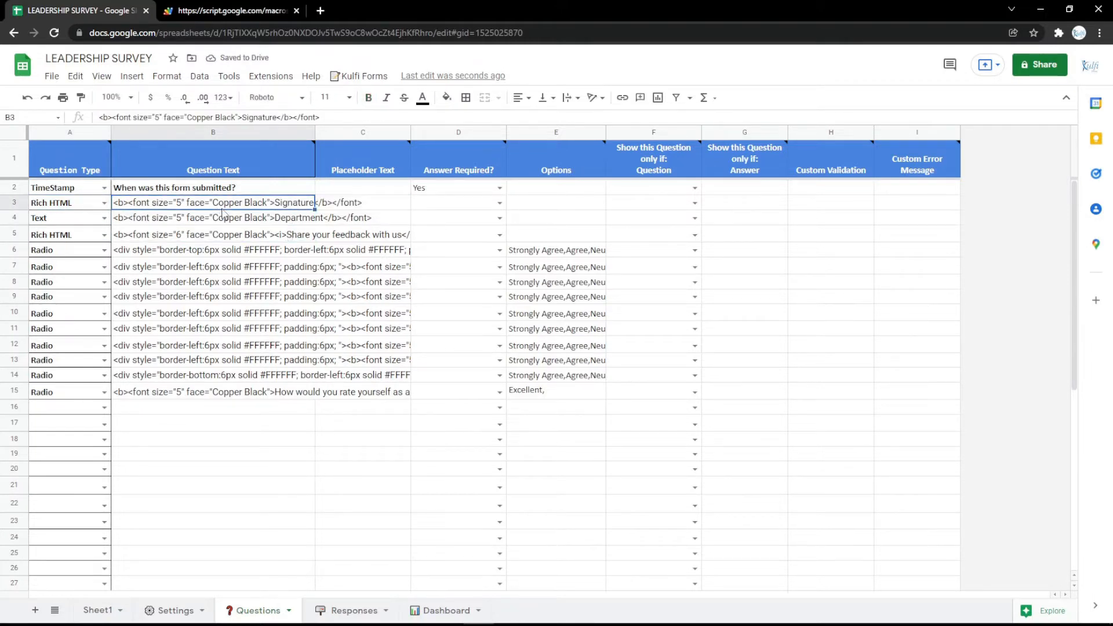
Open Google Maps in a new browser tab and copy the medium-size map embed HTML for Google Indonesia
{"action": "left_click", "coordinate": [321, 11]}
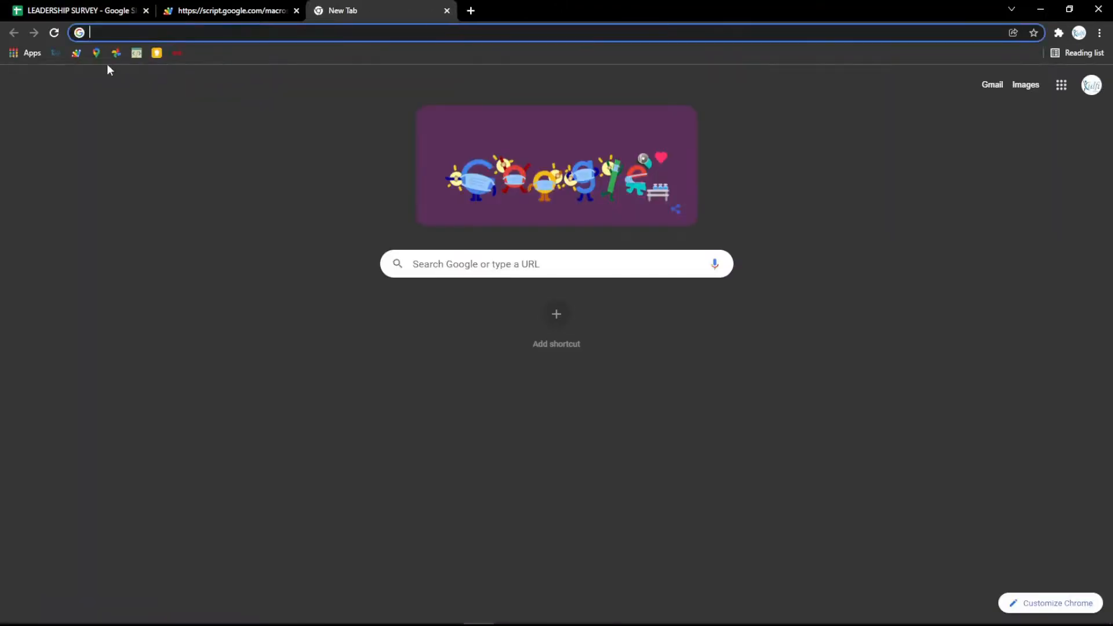
{"action": "left_click", "coordinate": [96, 54]}
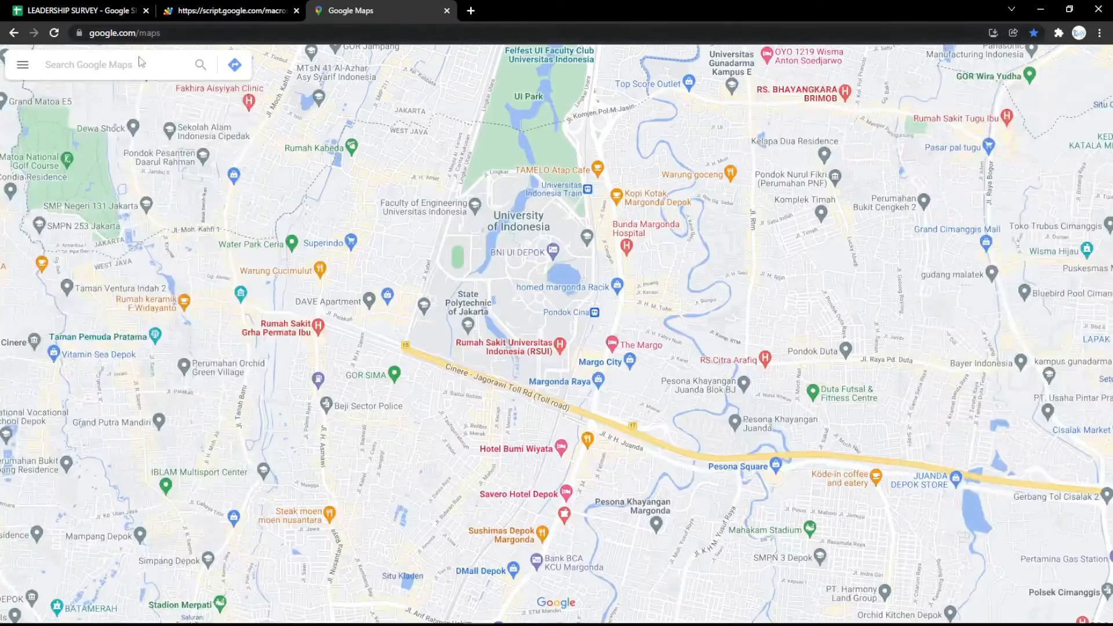
{"action": "left_click", "coordinate": [80, 104]}
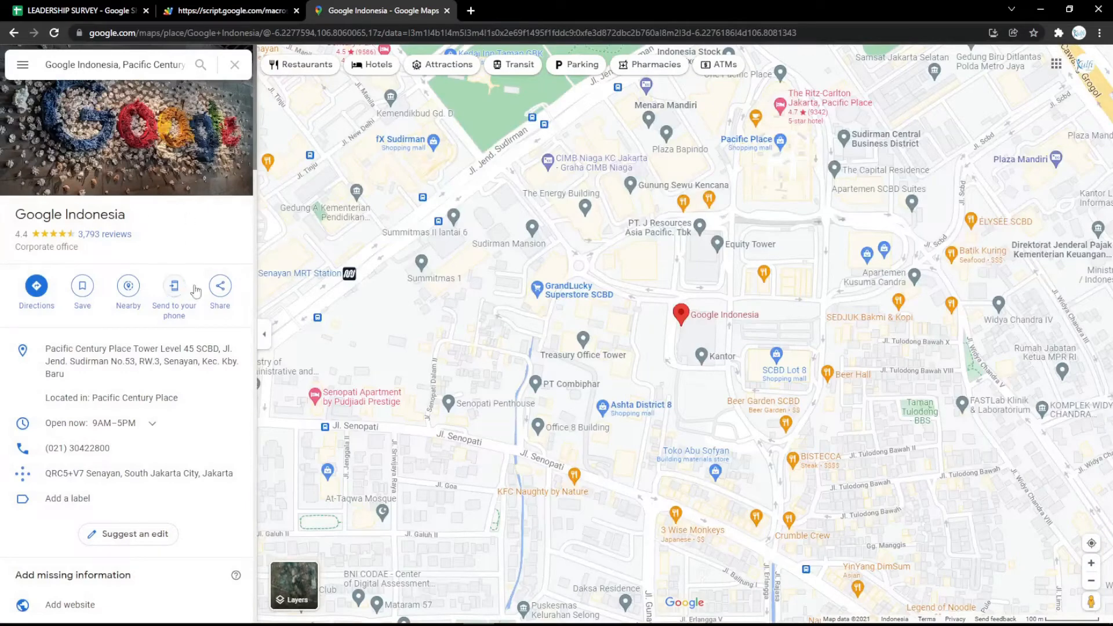
{"action": "left_click", "coordinate": [220, 285]}
{"action": "left_click", "coordinate": [529, 254]}
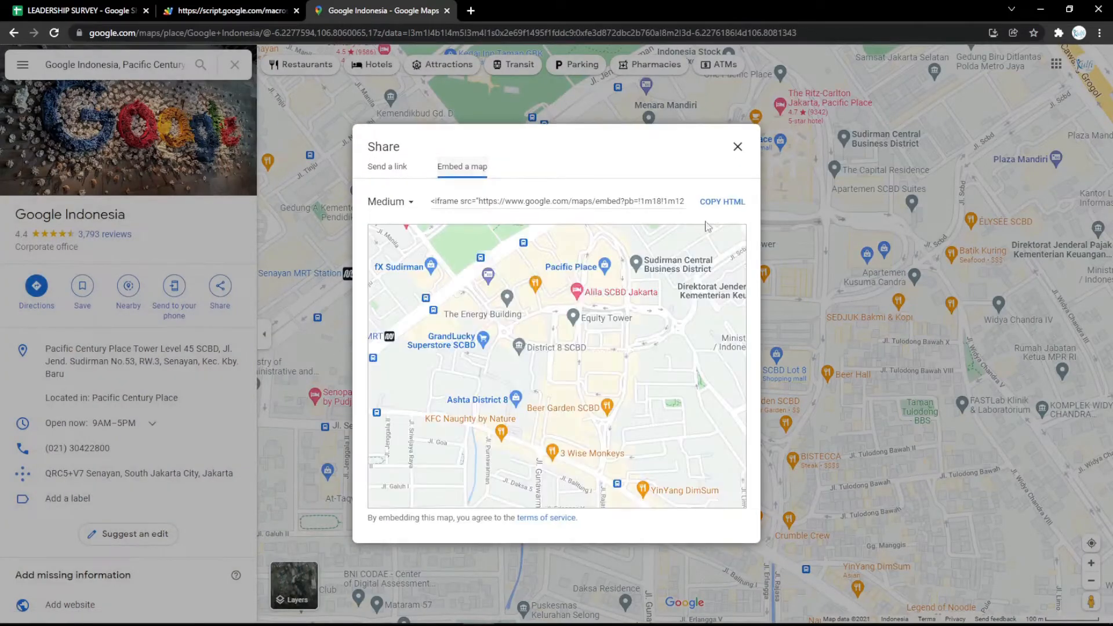
{"action": "left_click", "coordinate": [720, 201]}
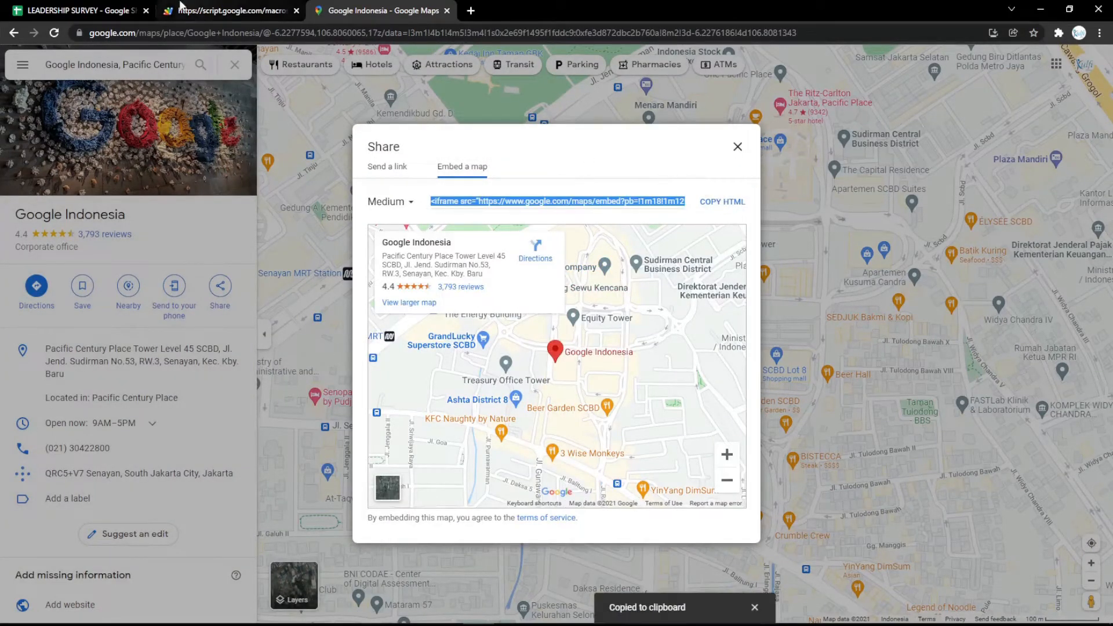
Paste the map embed HTML into the row 3 question text of the LEADERSHIP SURVEY spreadsheet and refresh the web form
{"action": "left_click", "coordinate": [105, 11]}
{"action": "key", "text": "ctrl+v"}
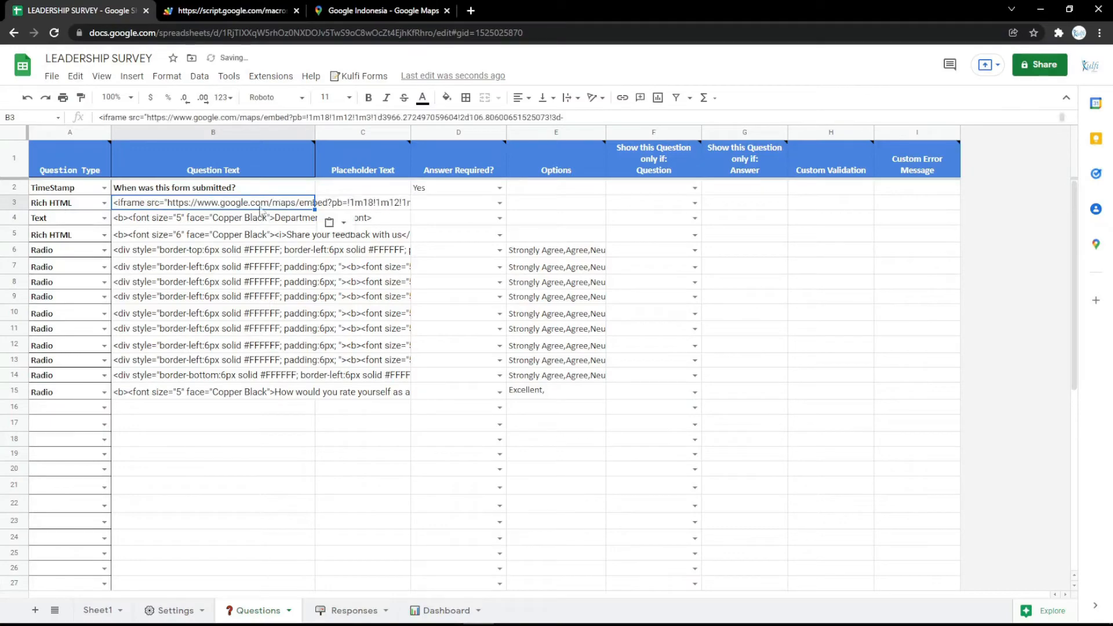
{"action": "left_click", "coordinate": [168, 8]}
{"action": "key", "text": "F5"}
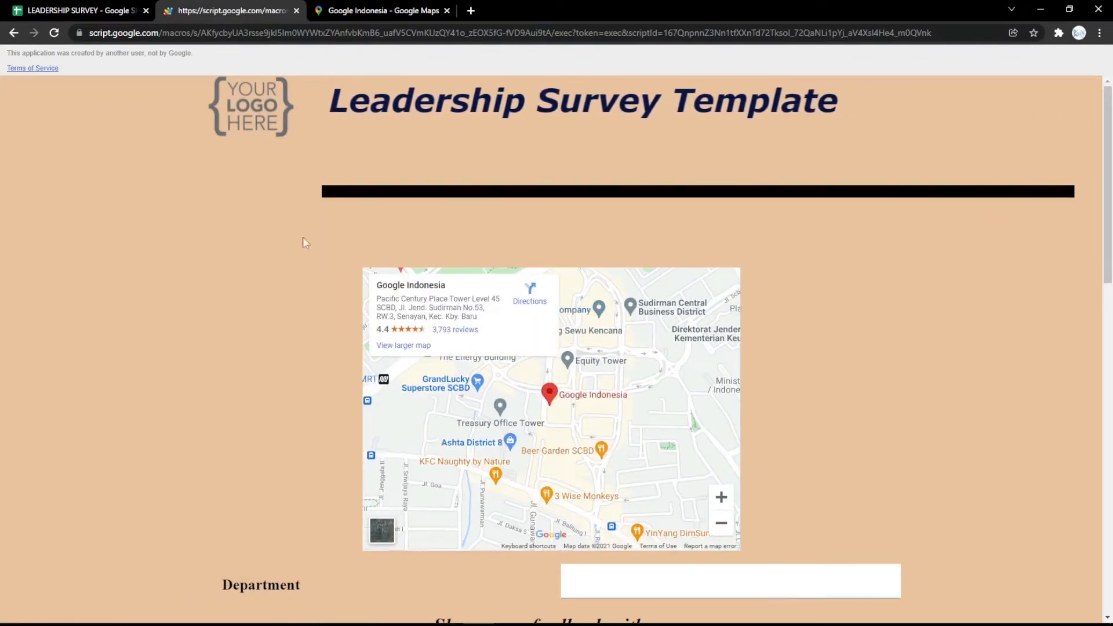
Delete row 3 with the map embed from the Questions sheet and reload the web form
{"action": "left_click", "coordinate": [101, 6]}
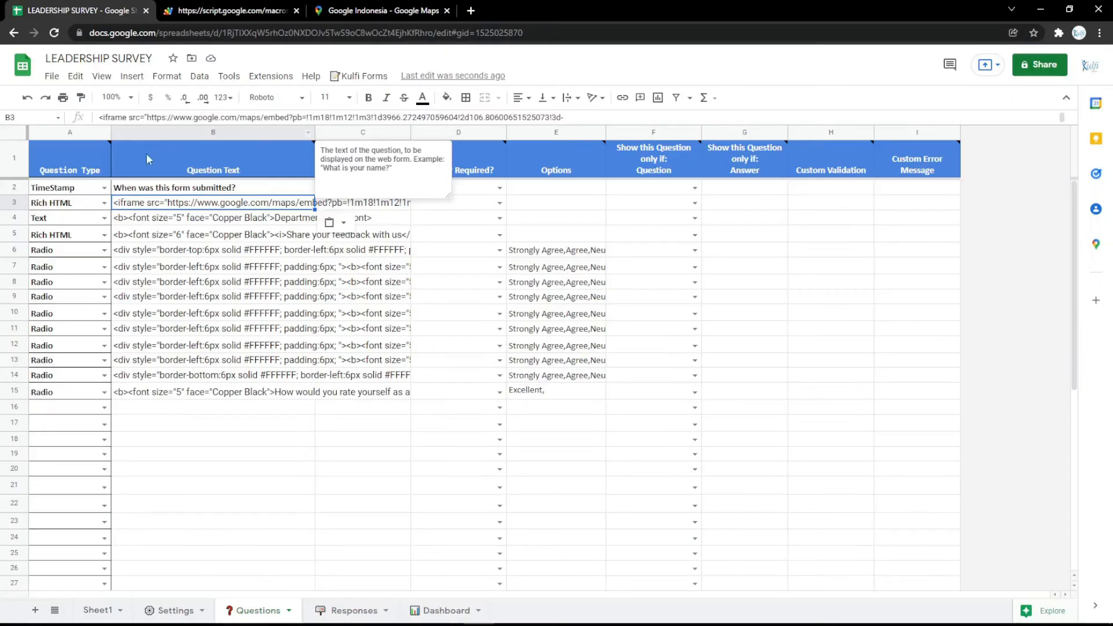
{"action": "left_click", "coordinate": [23, 202]}
{"action": "right_click", "coordinate": [20, 200]}
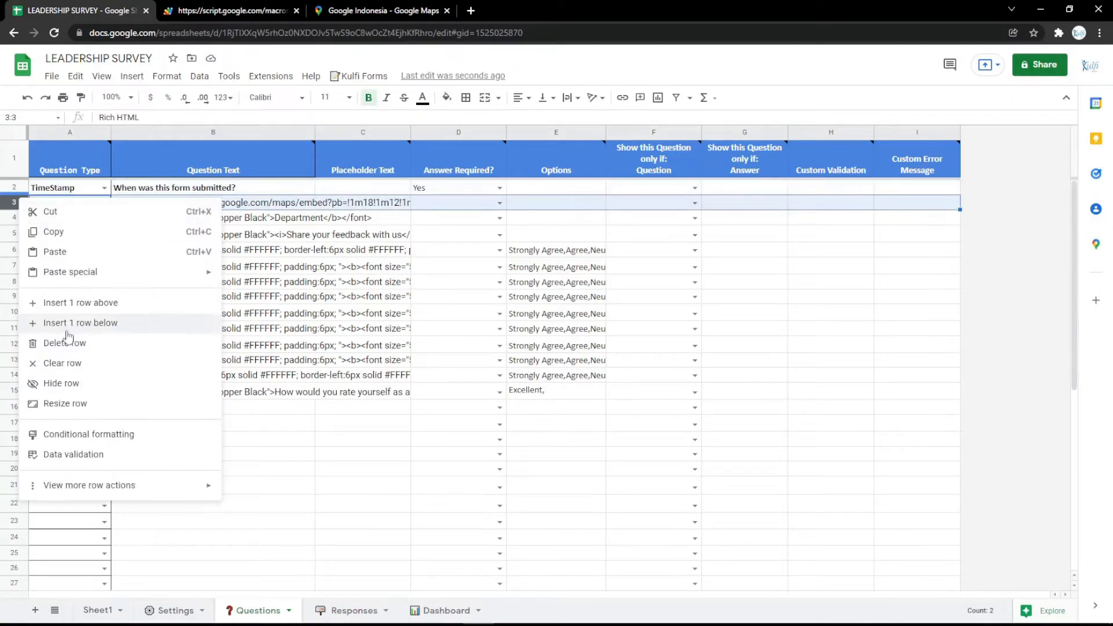
{"action": "key", "text": "Escape"}
{"action": "left_click", "coordinate": [213, 10]}
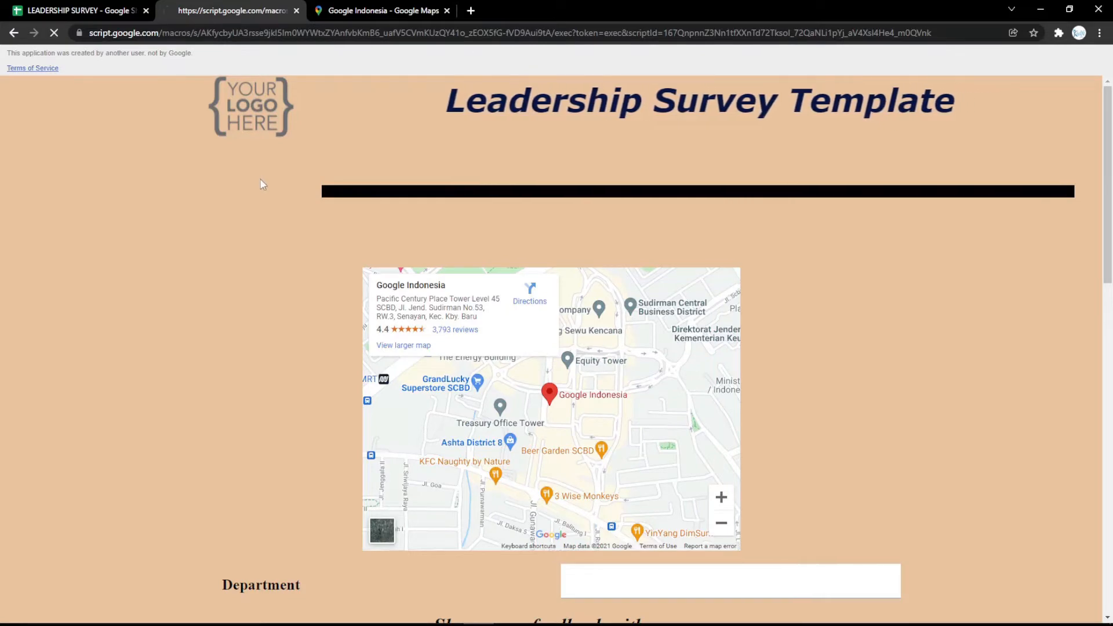
In the Settings sheet, set the Body Background Color cell B6 to light pink and check the refreshed web form
{"action": "left_click", "coordinate": [51, 12]}
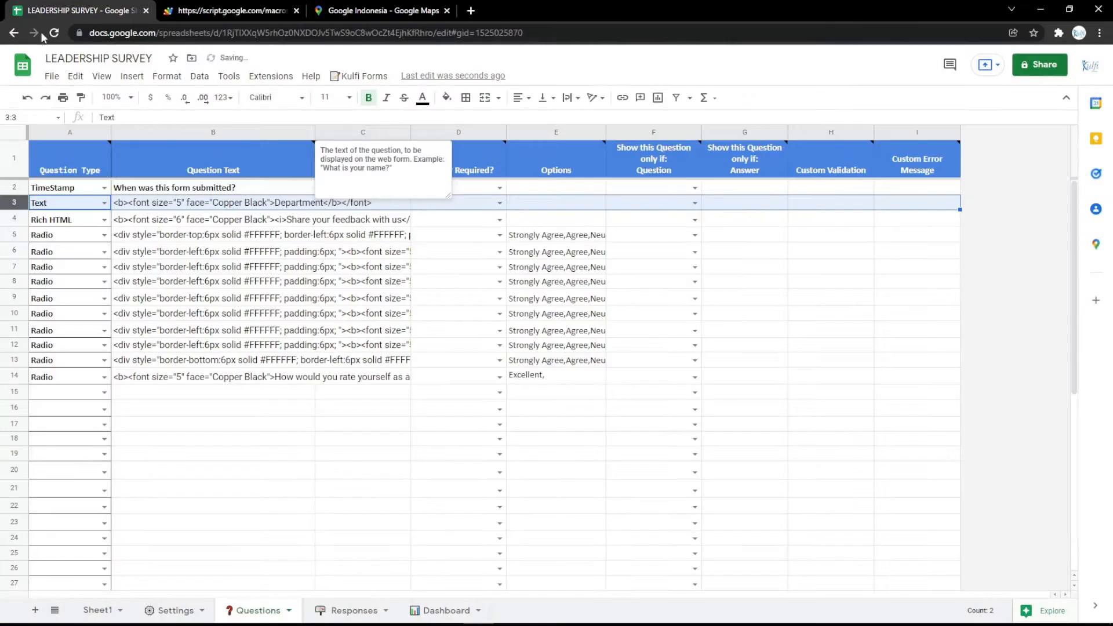
{"action": "left_click", "coordinate": [174, 610]}
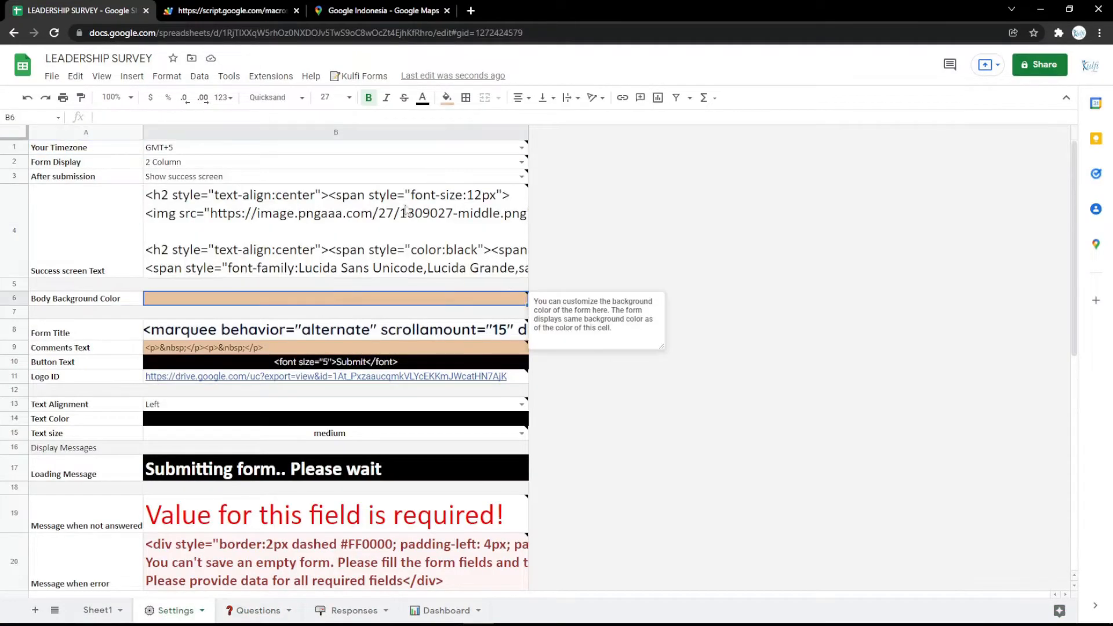
{"action": "left_click", "coordinate": [446, 98]}
{"action": "left_click", "coordinate": [576, 237]}
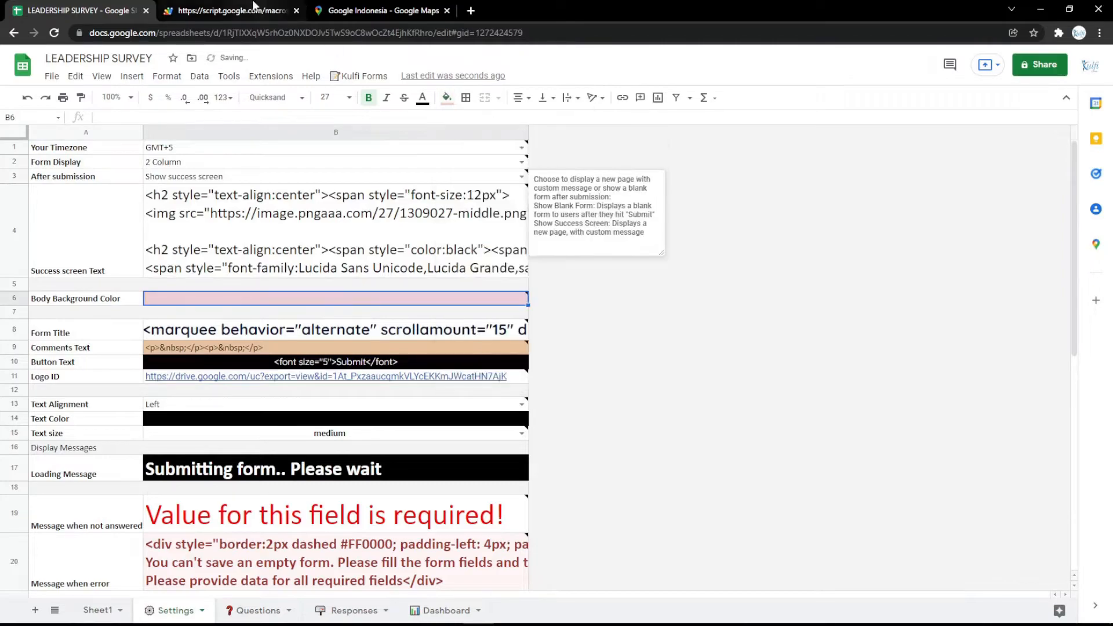
{"action": "left_click", "coordinate": [256, 9]}
{"action": "key", "text": "F5"}
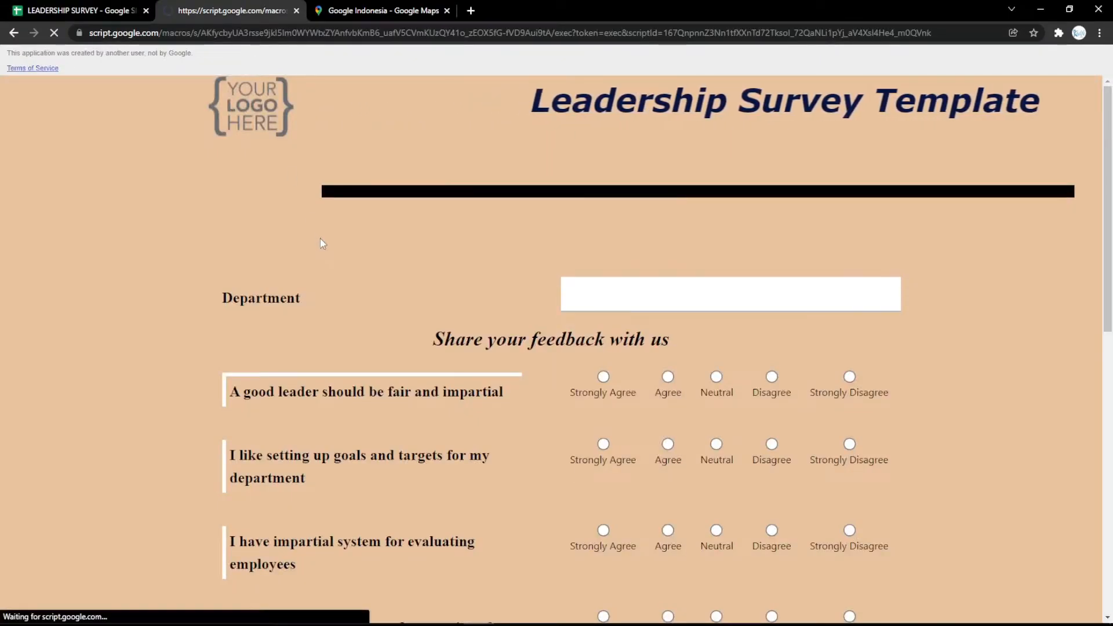
{"action": "scroll", "coordinate": [330, 258], "scroll_direction": "down", "scroll_amount": 10}
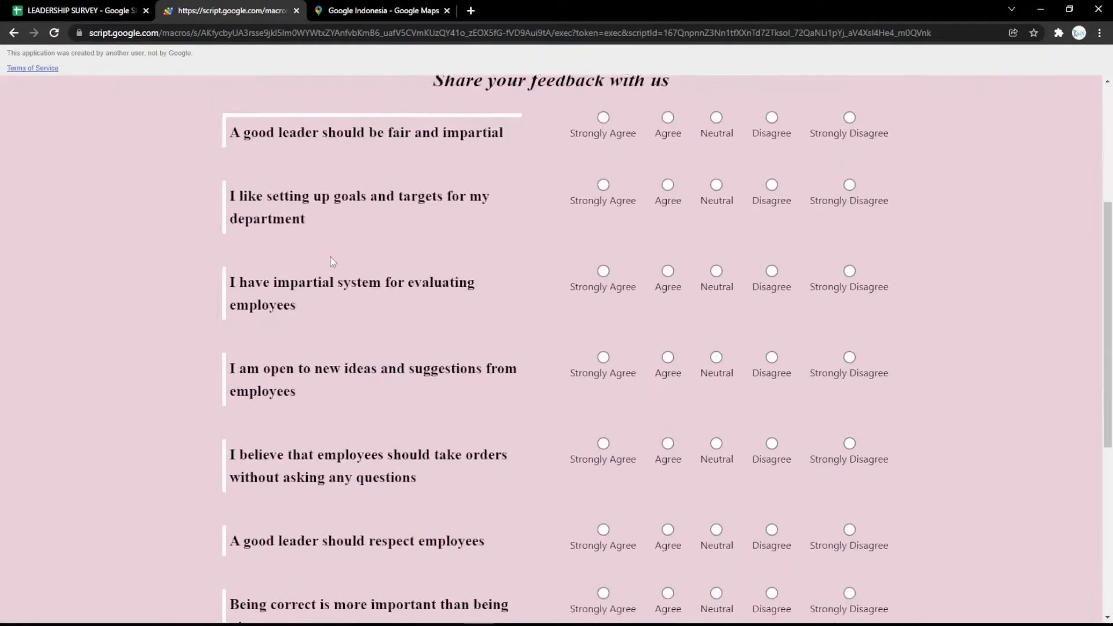
{"action": "scroll", "coordinate": [325, 249], "scroll_direction": "up", "scroll_amount": 10}
Fill the Button Text cell B10 with magenta and check the Submit button on the refreshed web form
{"action": "left_click", "coordinate": [151, 7]}
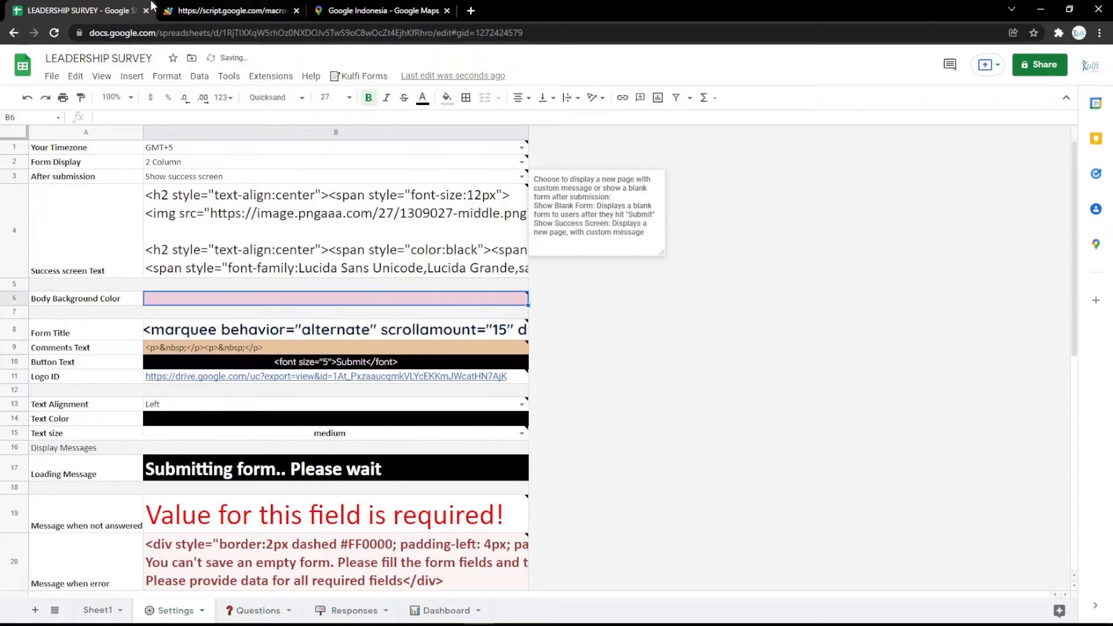
{"action": "left_click", "coordinate": [278, 361]}
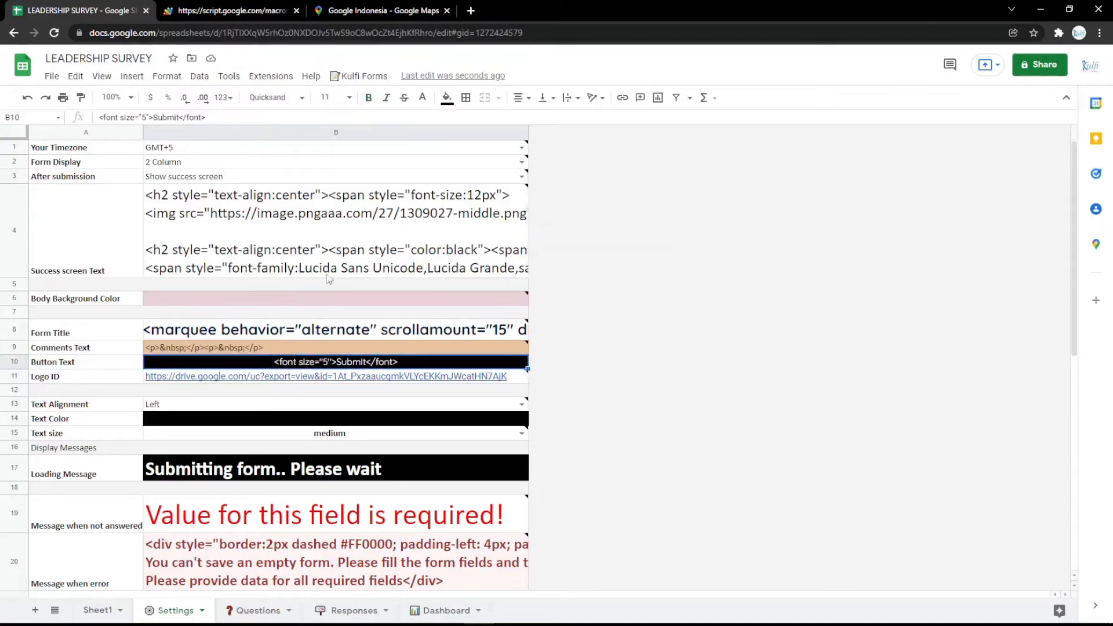
{"action": "left_click", "coordinate": [447, 98]}
{"action": "left_click", "coordinate": [576, 219]}
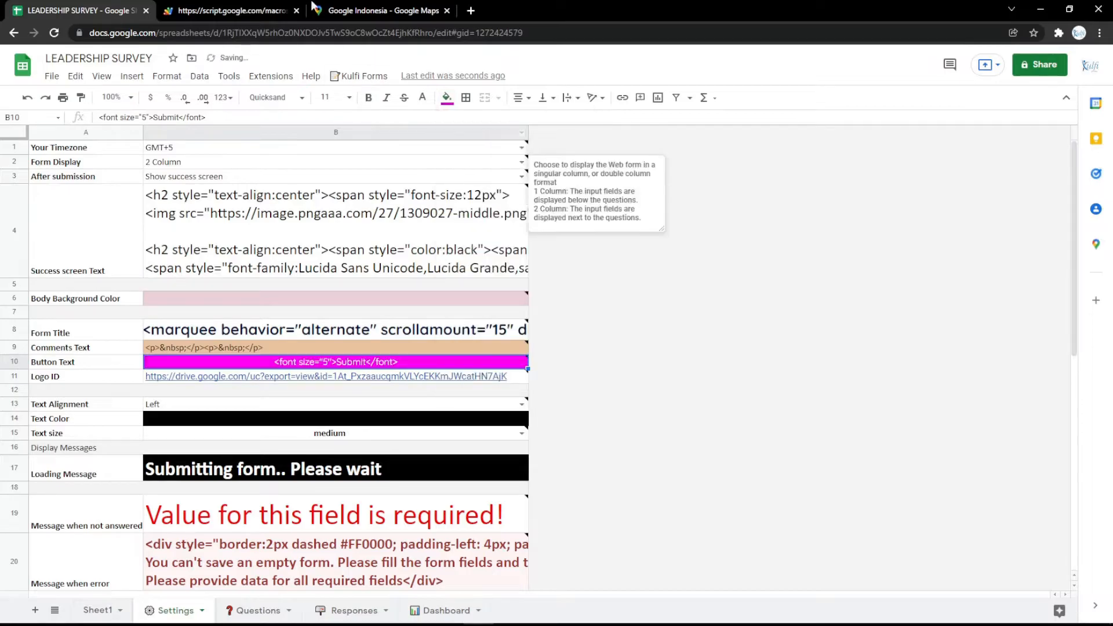
{"action": "left_click", "coordinate": [232, 11]}
{"action": "key", "text": "F5"}
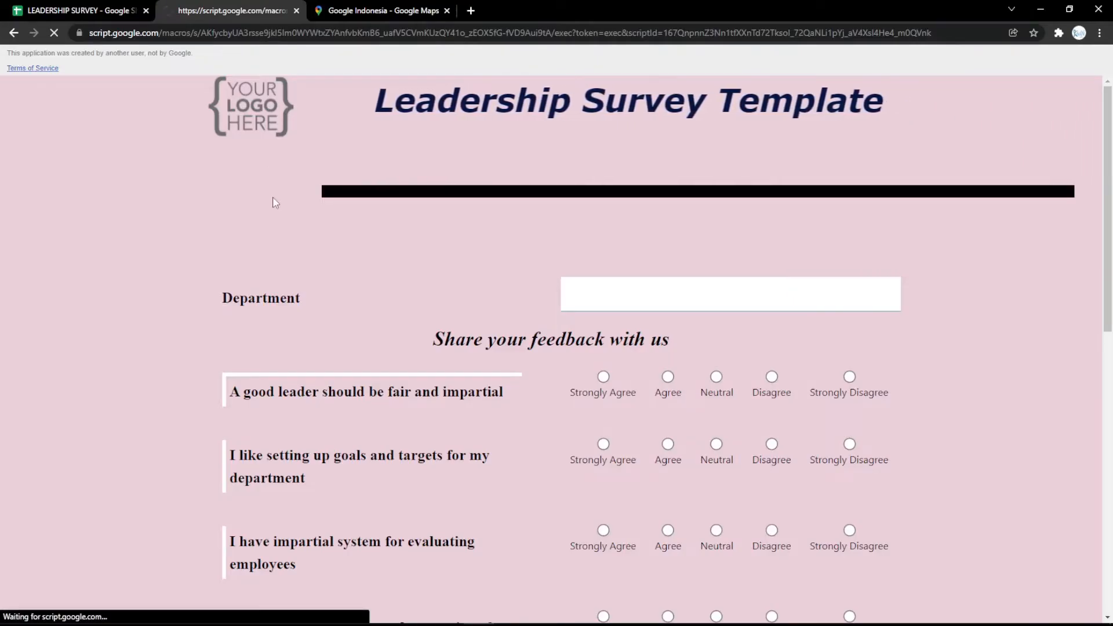
{"action": "scroll", "coordinate": [276, 203], "scroll_direction": "down", "scroll_amount": 10}
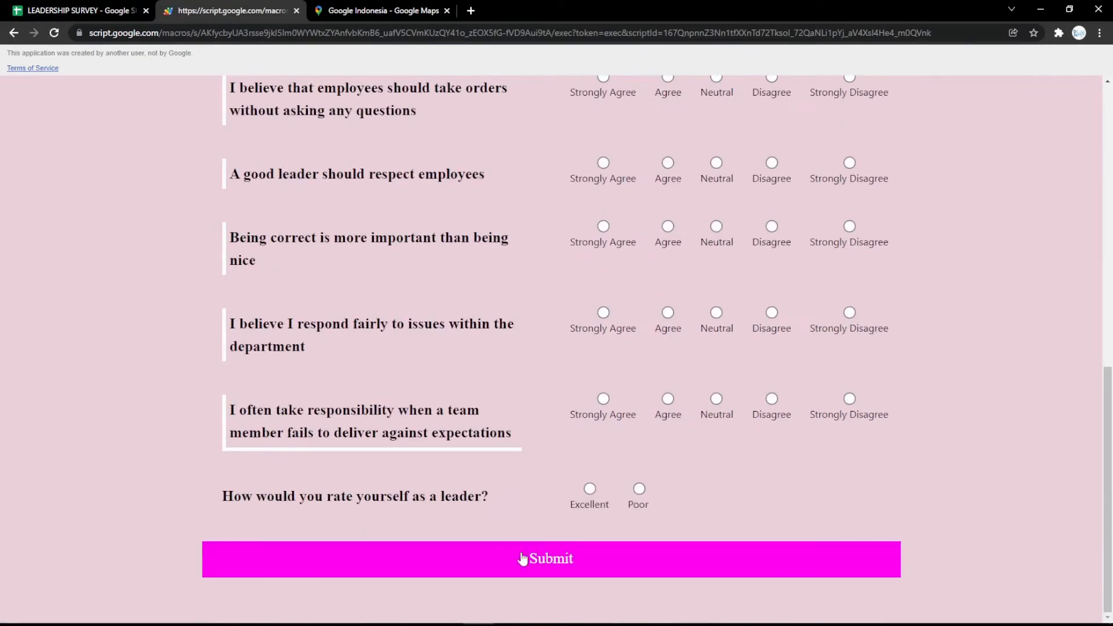
Select the Logo ID cell B11 in Settings, then copy the address of the bookmarked logo image from a new browser tab
{"action": "left_click", "coordinate": [91, 9]}
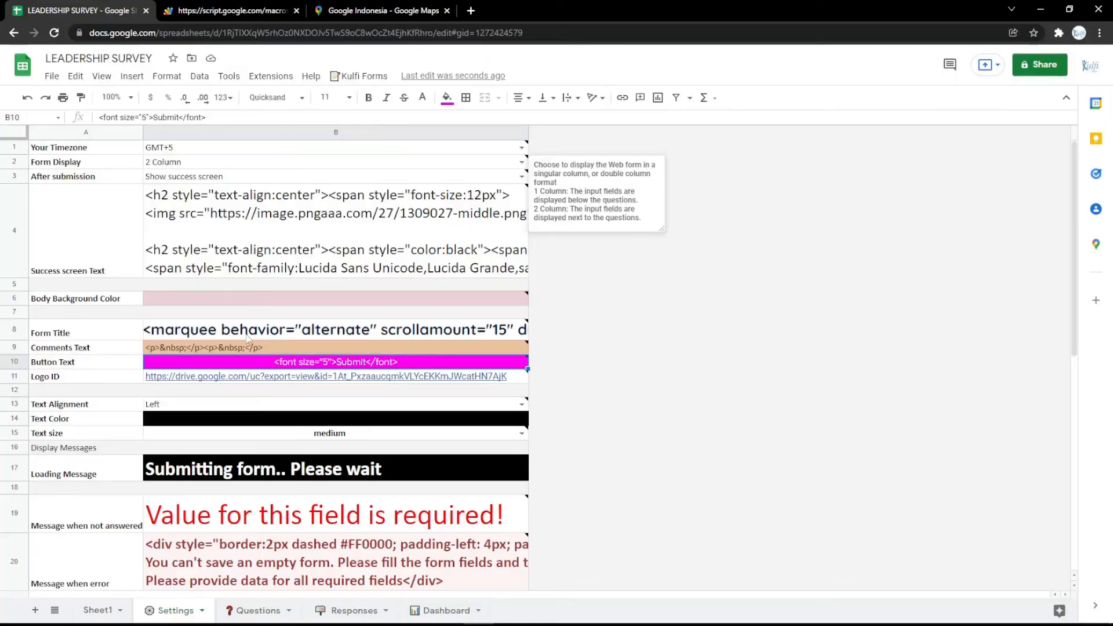
{"action": "left_click", "coordinate": [286, 378]}
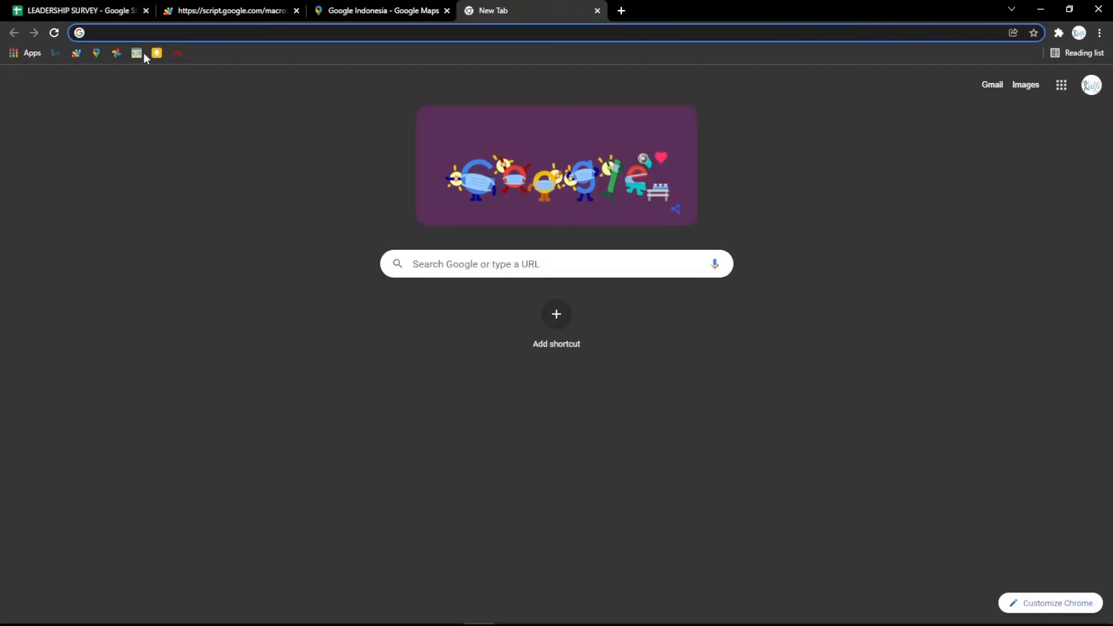
{"action": "left_click", "coordinate": [114, 53]}
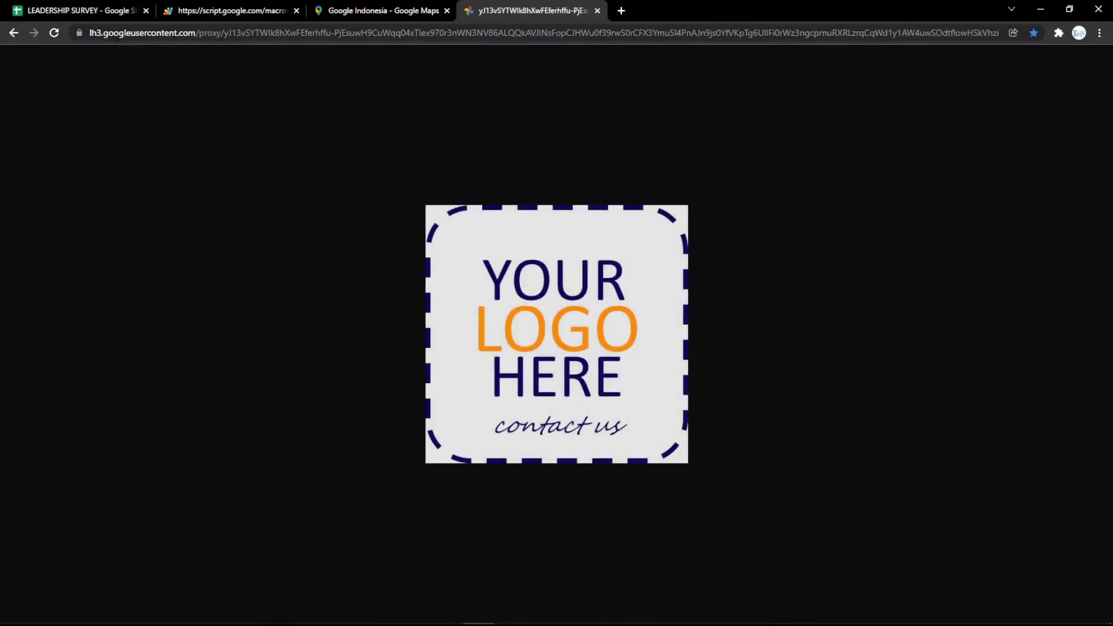
{"action": "left_click", "coordinate": [174, 34]}
{"action": "key", "text": "ctrl+c"}
Replace the Logo ID link in the LEADERSHIP SURVEY spreadsheet with the copied image address and refresh the web form
{"action": "left_click", "coordinate": [81, 10]}
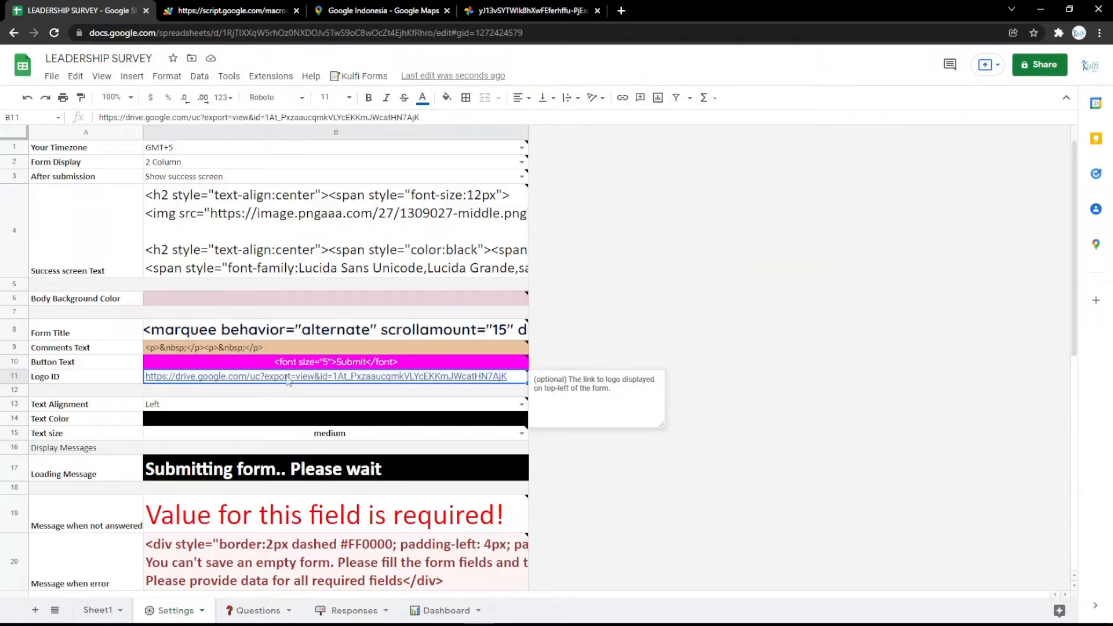
{"action": "key", "text": "ctrl+v"}
{"action": "left_click", "coordinate": [259, 5]}
{"action": "key", "text": "F5"}
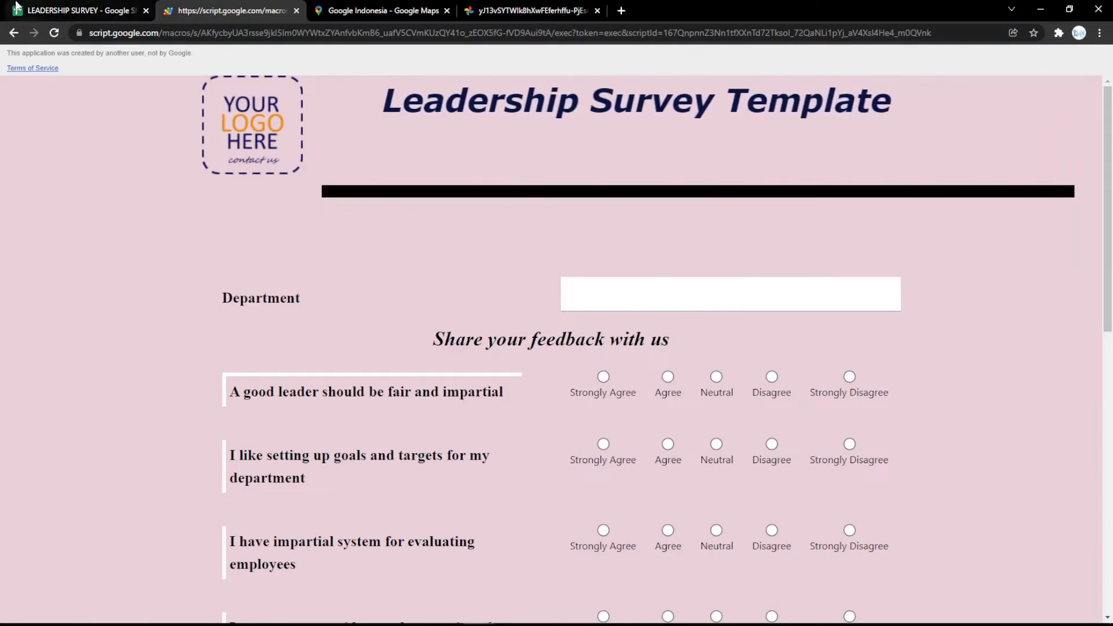
Set the Text Color cell B14 in Settings to magenta and check the question text on the refreshed web form
{"action": "left_click", "coordinate": [17, 7]}
{"action": "left_click", "coordinate": [281, 418]}
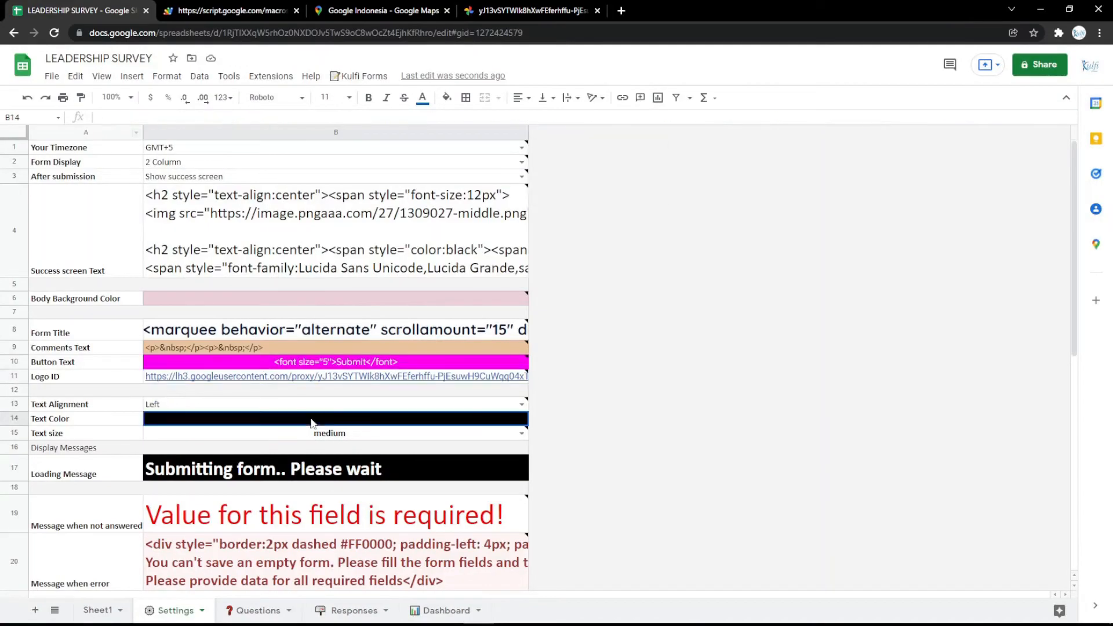
{"action": "left_click", "coordinate": [447, 97]}
{"action": "left_click", "coordinate": [577, 217]}
{"action": "left_click", "coordinate": [231, 10]}
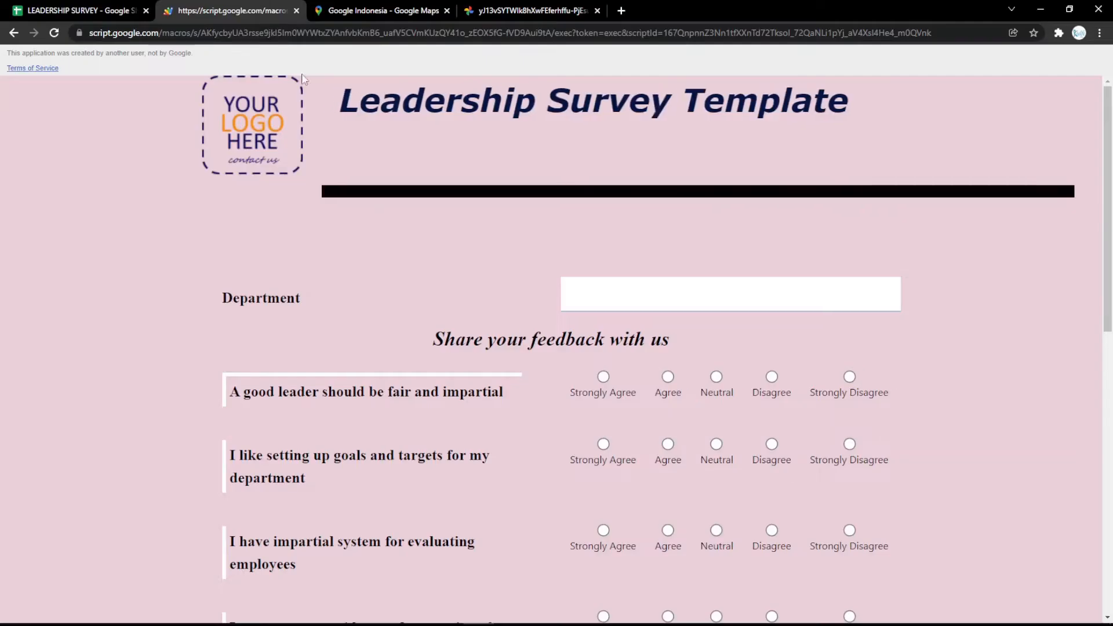
{"action": "key", "text": "F5"}
{"action": "scroll", "coordinate": [388, 237], "scroll_direction": "down", "scroll_amount": 10}
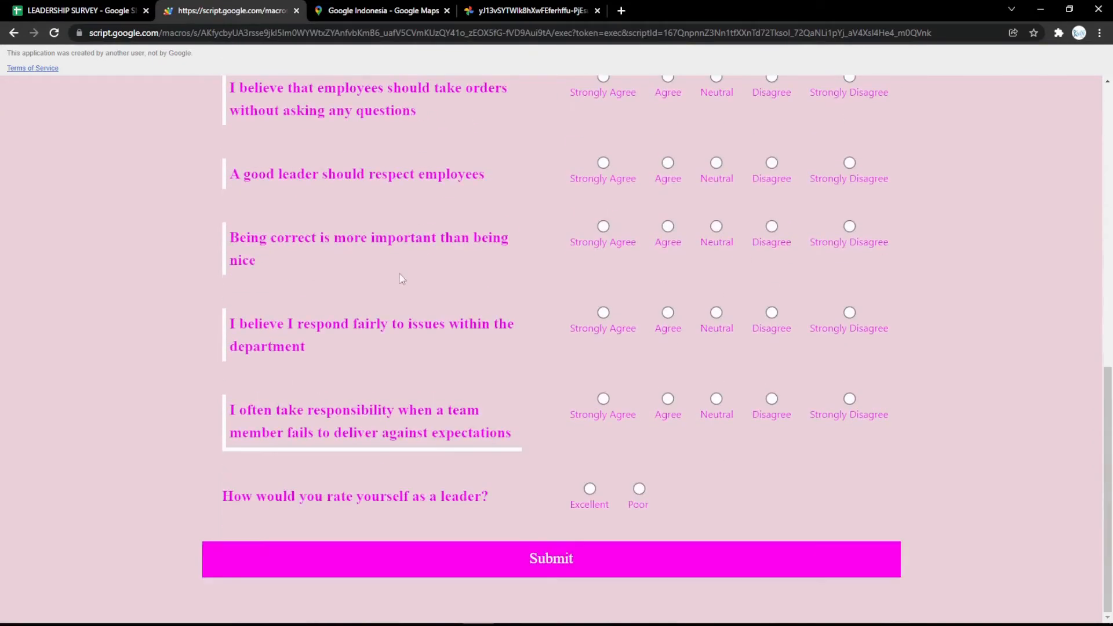
{"action": "scroll", "coordinate": [371, 237], "scroll_direction": "up", "scroll_amount": 10}
Change the Loading Message in B17 to "Submitting form.. Please wait a minutes" and refresh the web form
{"action": "left_click", "coordinate": [120, 8]}
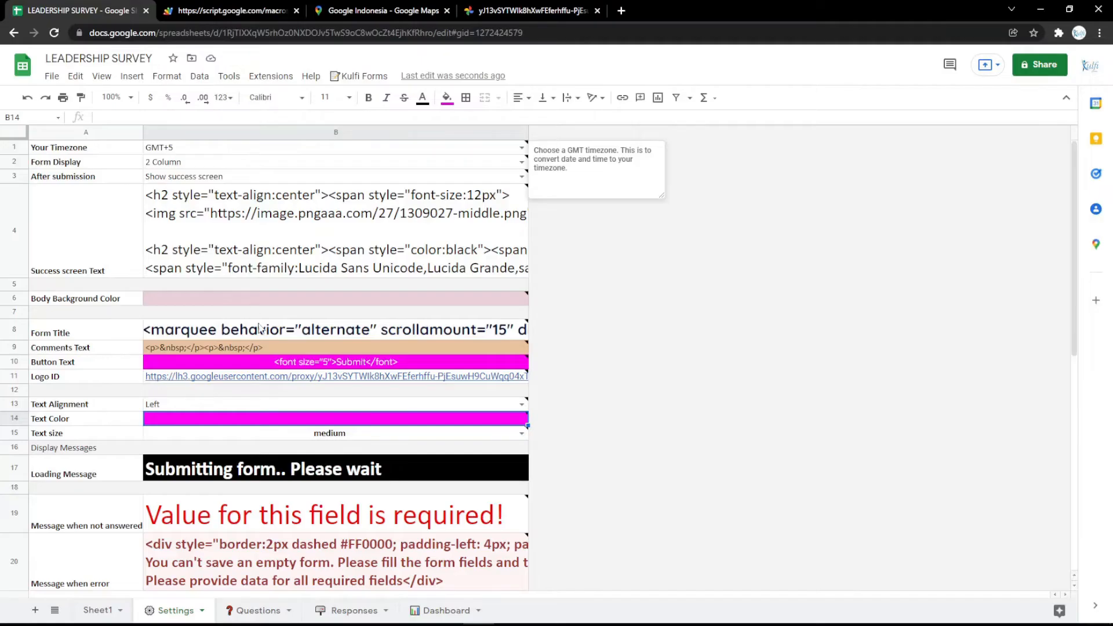
{"action": "left_click", "coordinate": [319, 465]}
{"action": "double_click", "coordinate": [385, 480]}
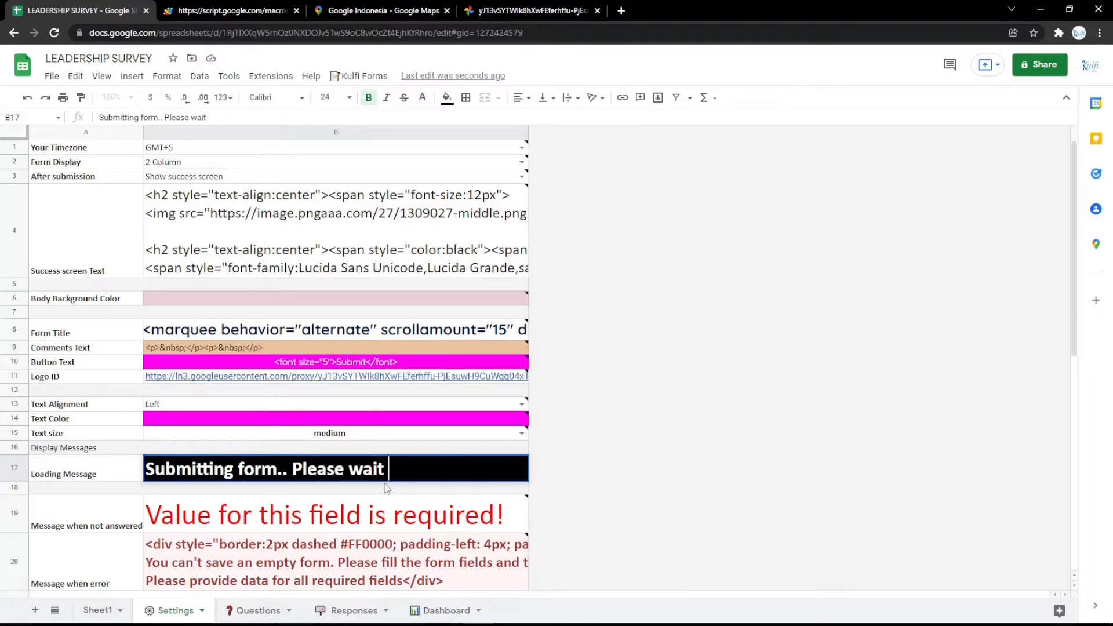
{"action": "type", "text": "a minutes"}
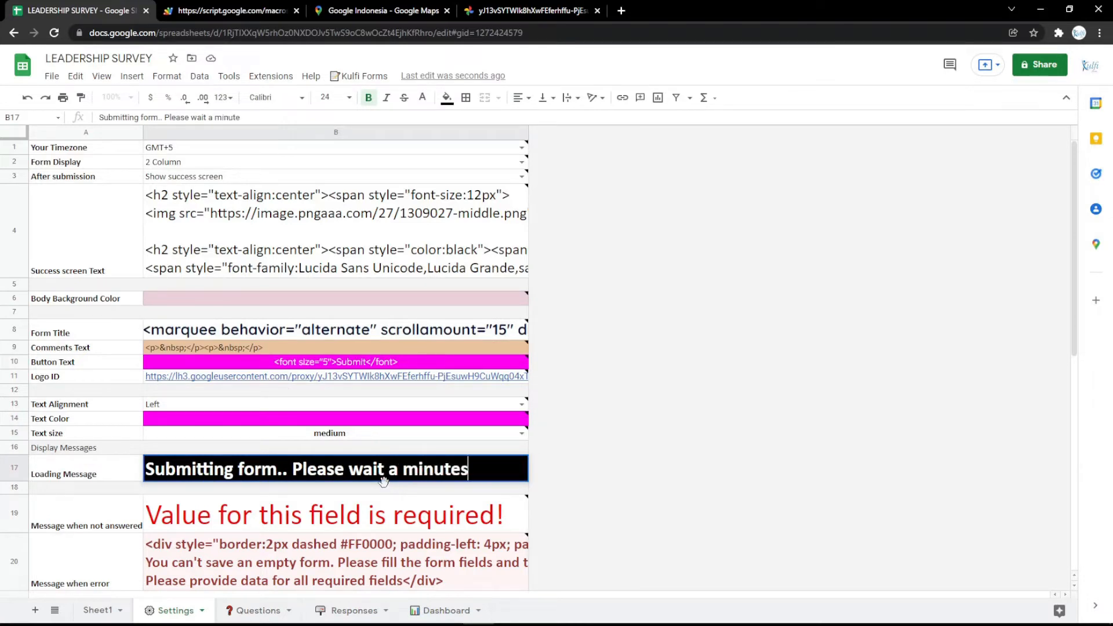
{"action": "key", "text": "Return"}
{"action": "left_click", "coordinate": [215, 13]}
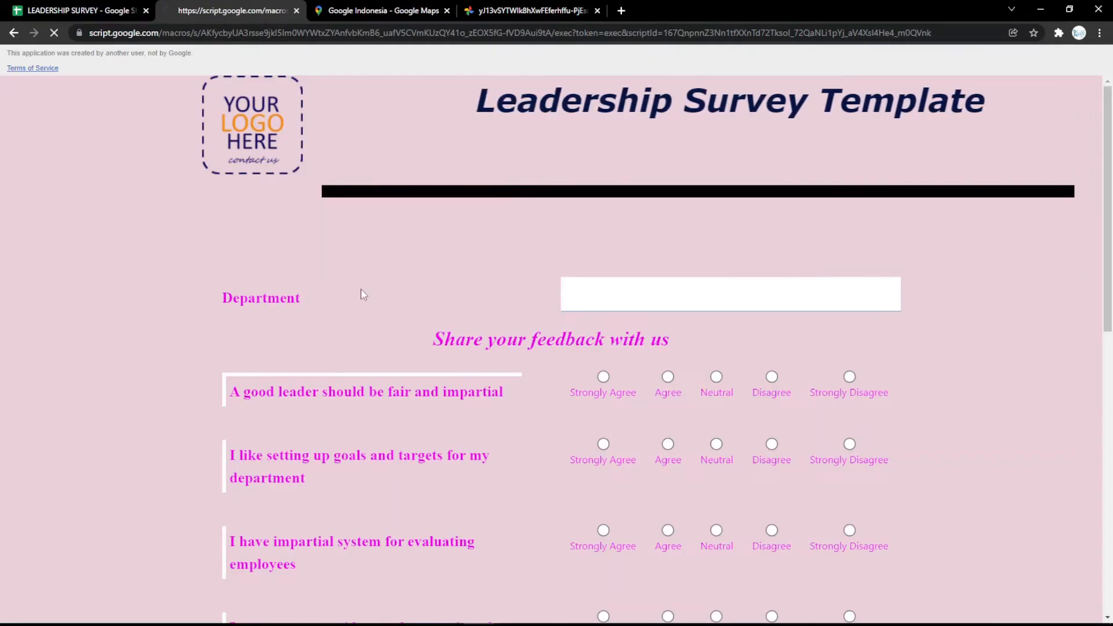
{"action": "key", "text": "F5"}
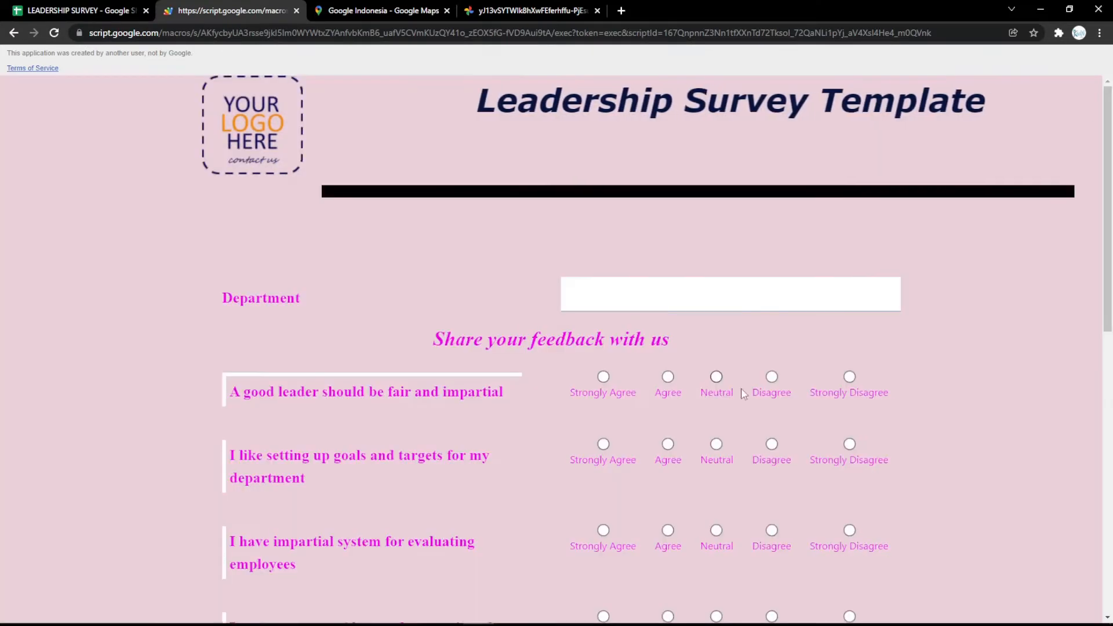
View the Form Title HTML in cell B8 of Settings, then open the html-online.com editor in a new browser tab
{"action": "left_click", "coordinate": [81, 11]}
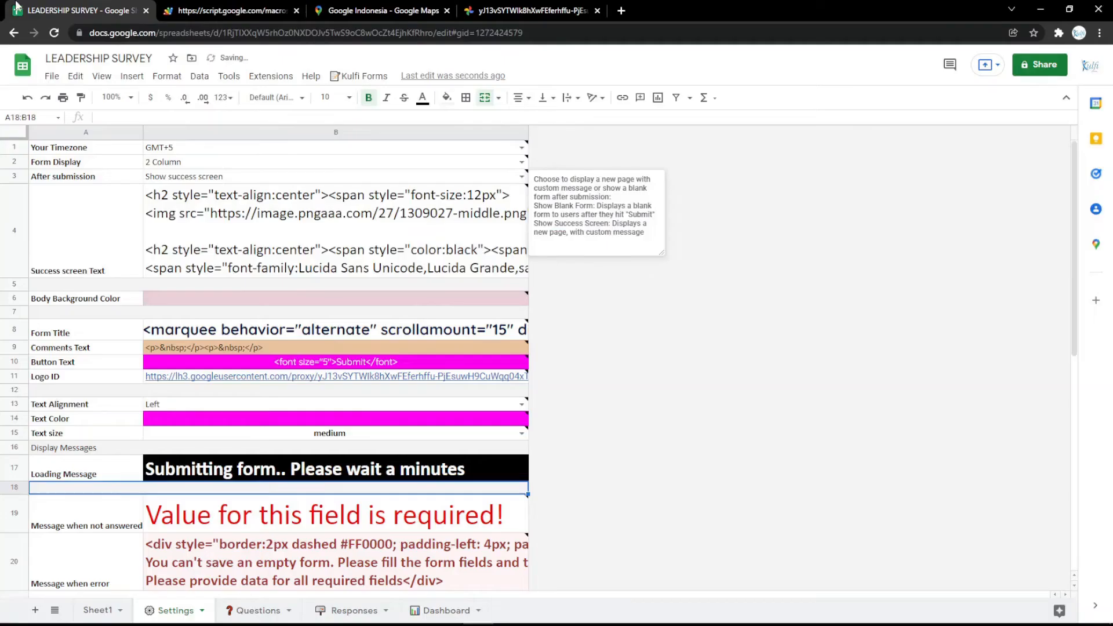
{"action": "double_click", "coordinate": [356, 330]}
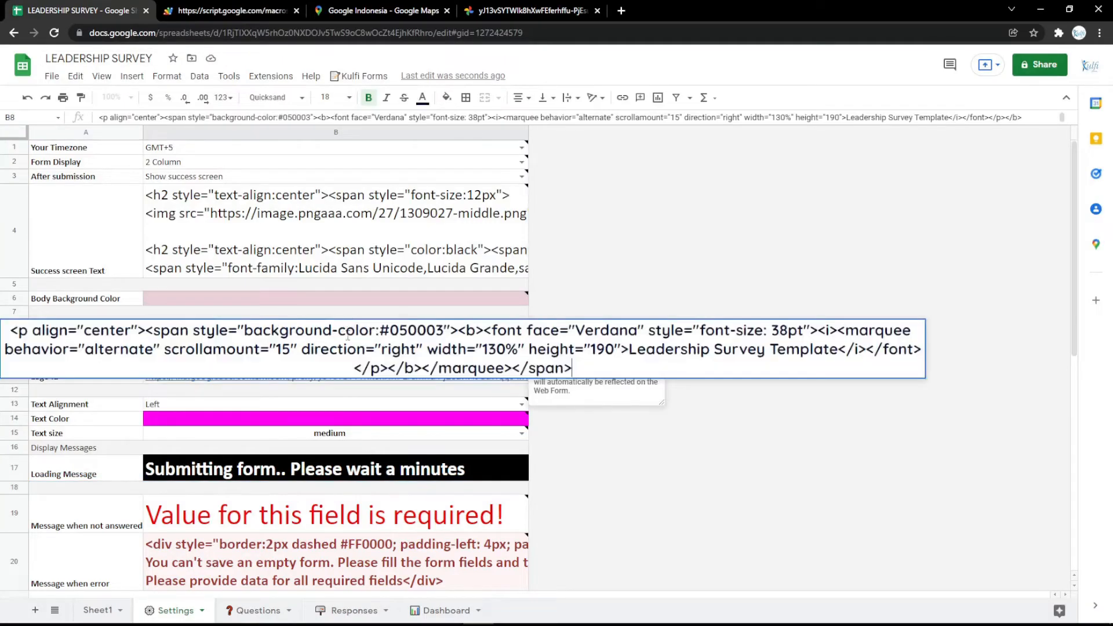
{"action": "left_click", "coordinate": [383, 405]}
{"action": "left_click", "coordinate": [622, 10]}
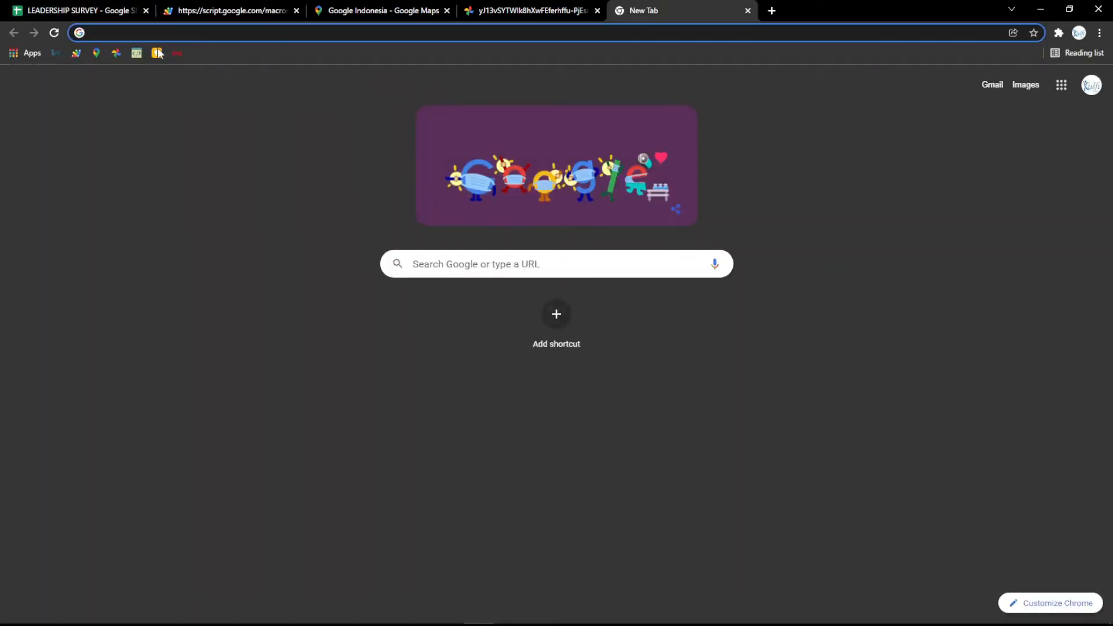
{"action": "left_click", "coordinate": [140, 53]}
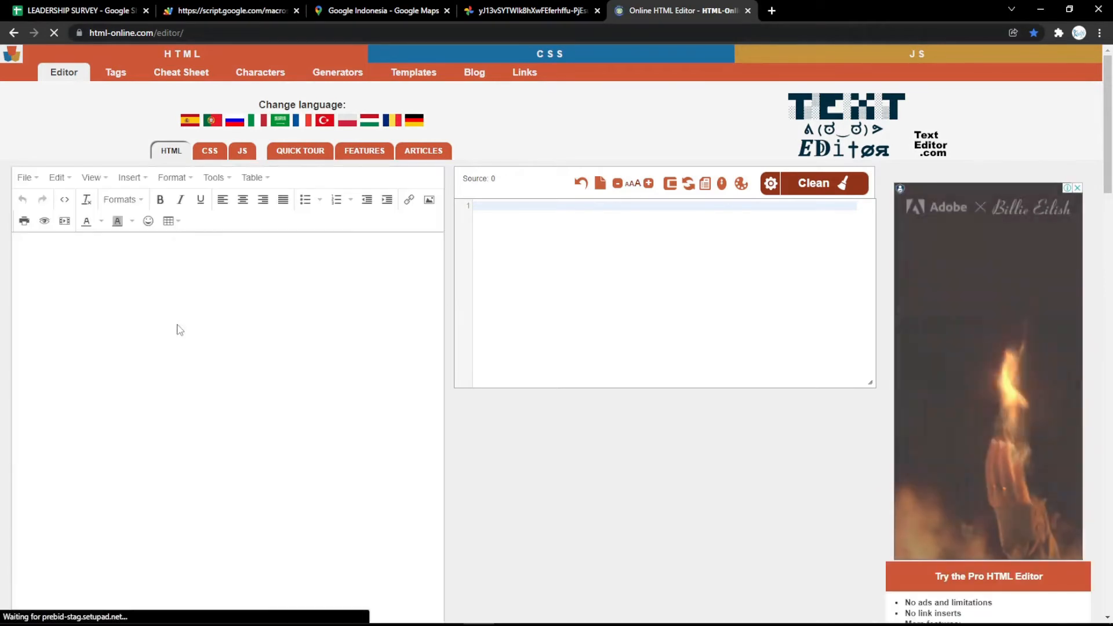
Enter LEADERSHIP SURVEY in the visual HTML editor and format it as centred, bold, italic and underlined
{"action": "type", "text": "LEADE"}
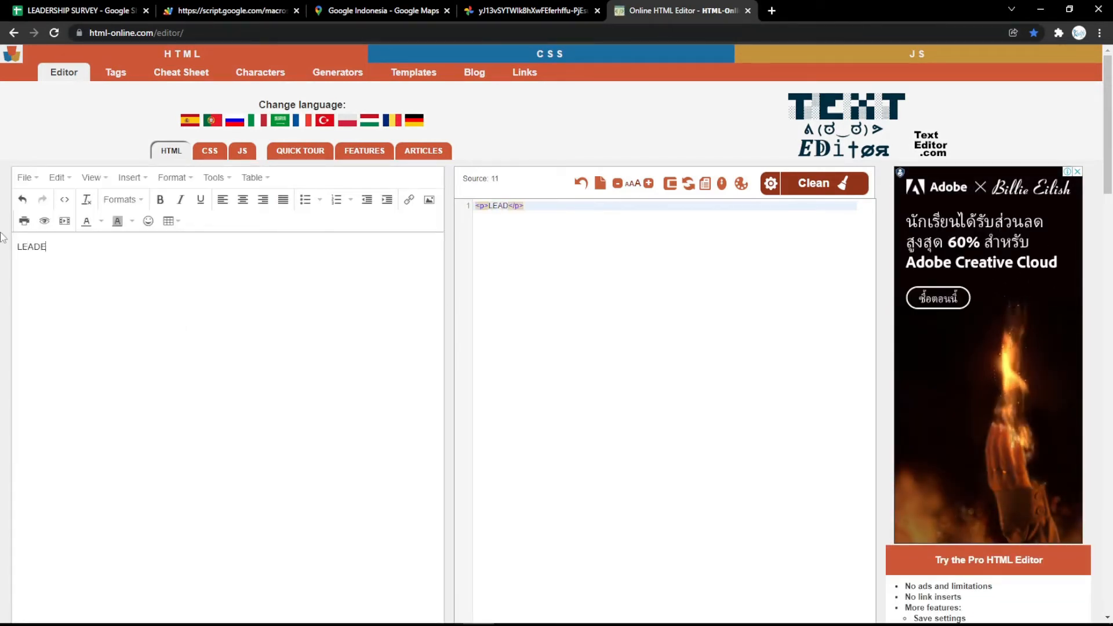
{"action": "type", "text": "RSHIP SURVEY"}
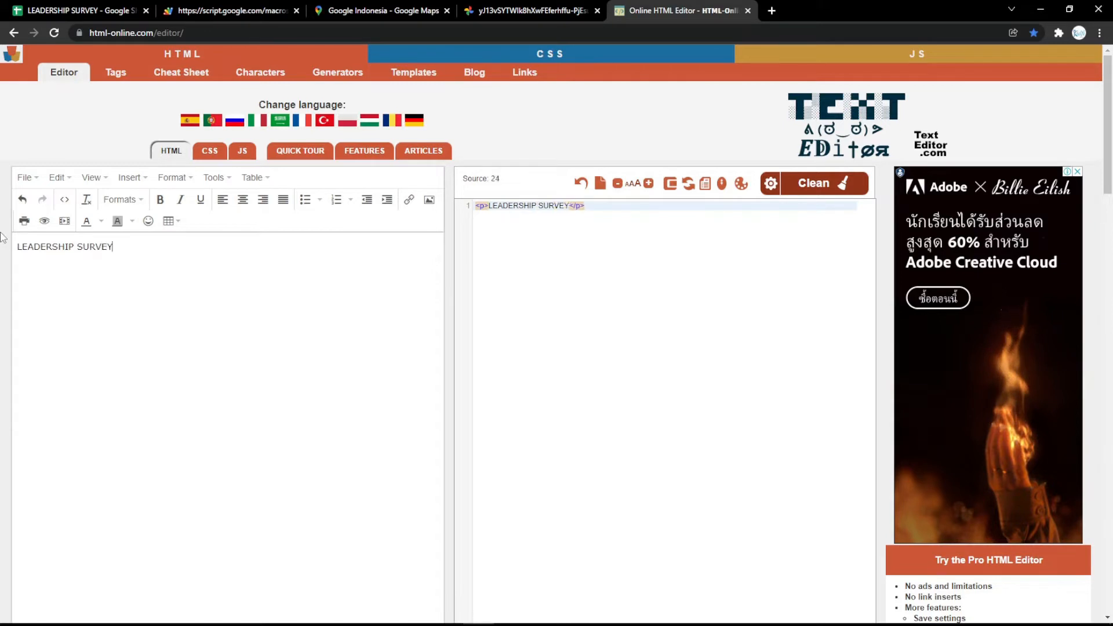
{"action": "key", "text": "ctrl+a"}
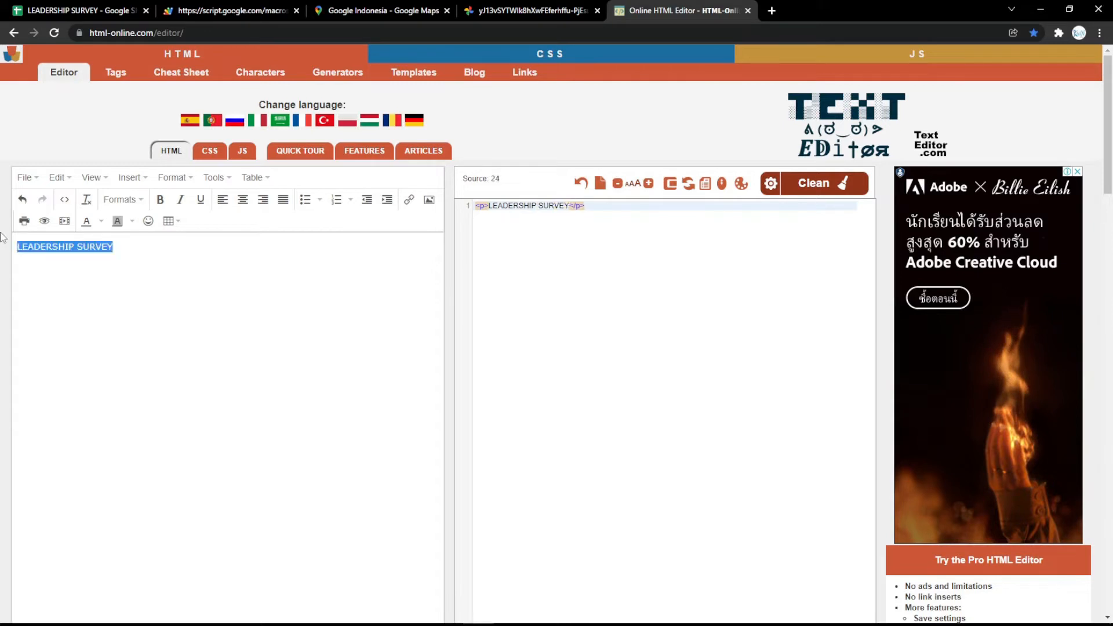
{"action": "left_click", "coordinate": [242, 199]}
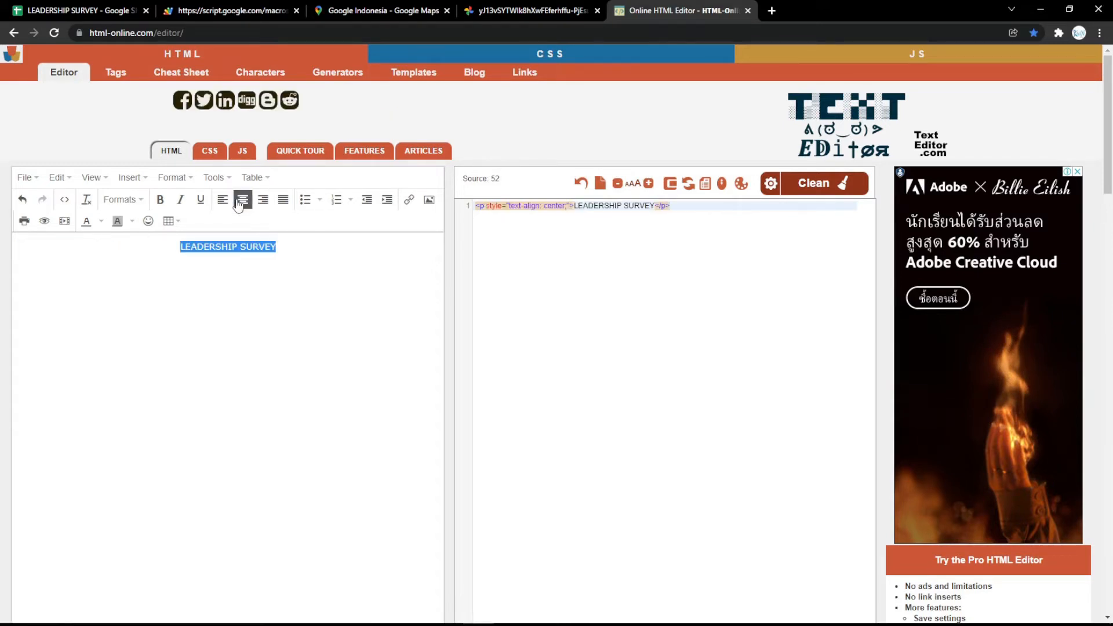
{"action": "left_click", "coordinate": [160, 200]}
{"action": "left_click", "coordinate": [180, 200]}
{"action": "left_click", "coordinate": [200, 199]}
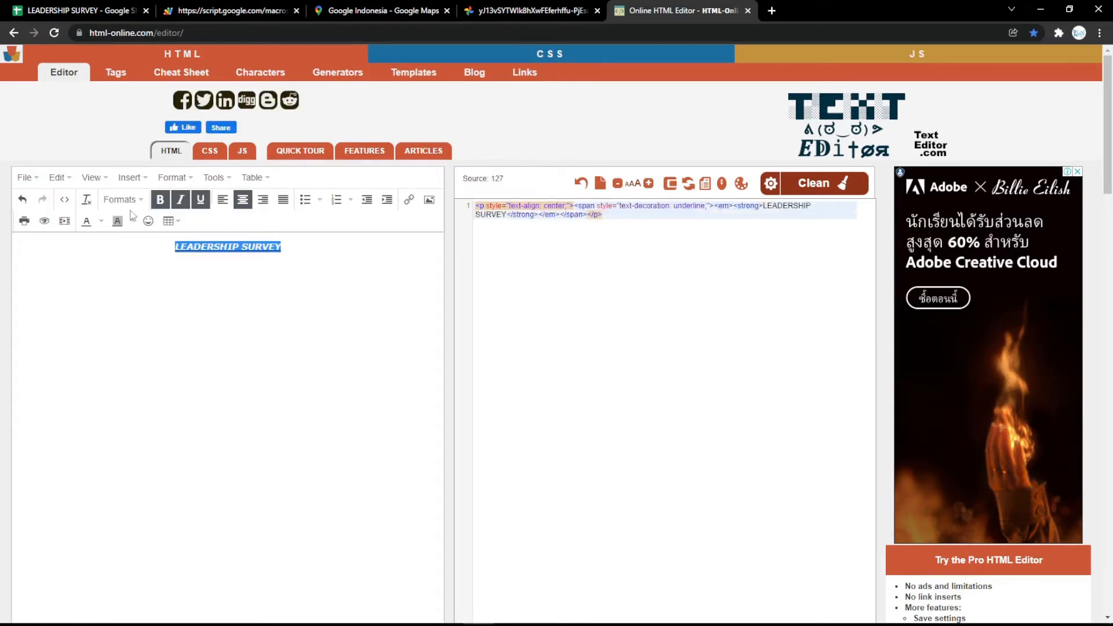
Format the LEADERSHIP SURVEY text as Heading 1 and colour it magenta, #ff00ff
{"action": "left_click", "coordinate": [121, 200]}
{"action": "left_click", "coordinate": [152, 223]}
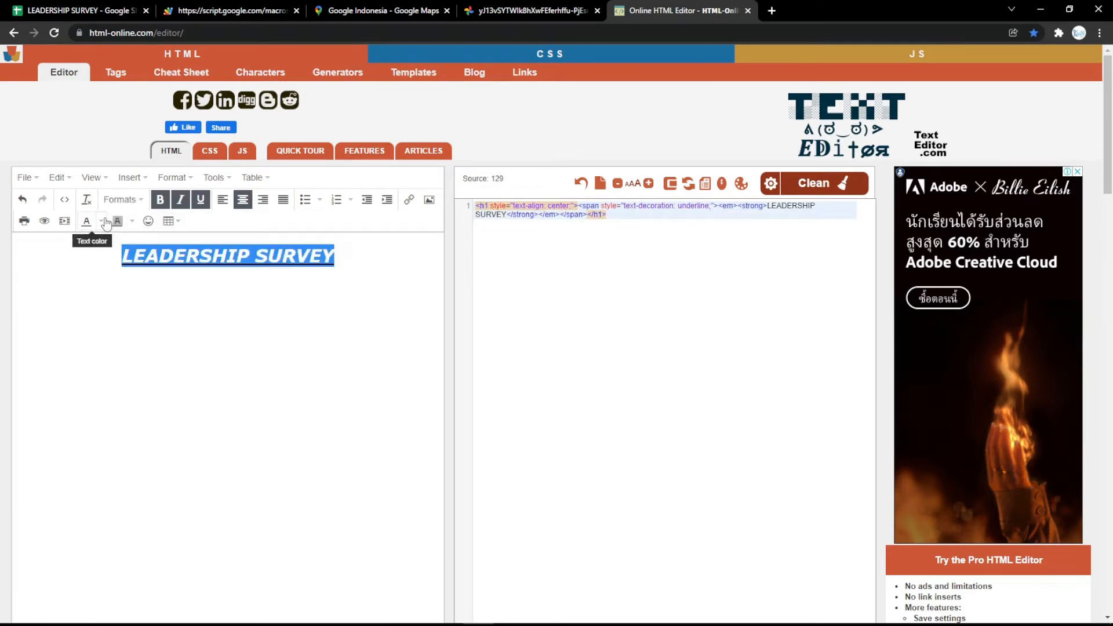
{"action": "left_click", "coordinate": [102, 224]}
{"action": "left_click", "coordinate": [49, 283]}
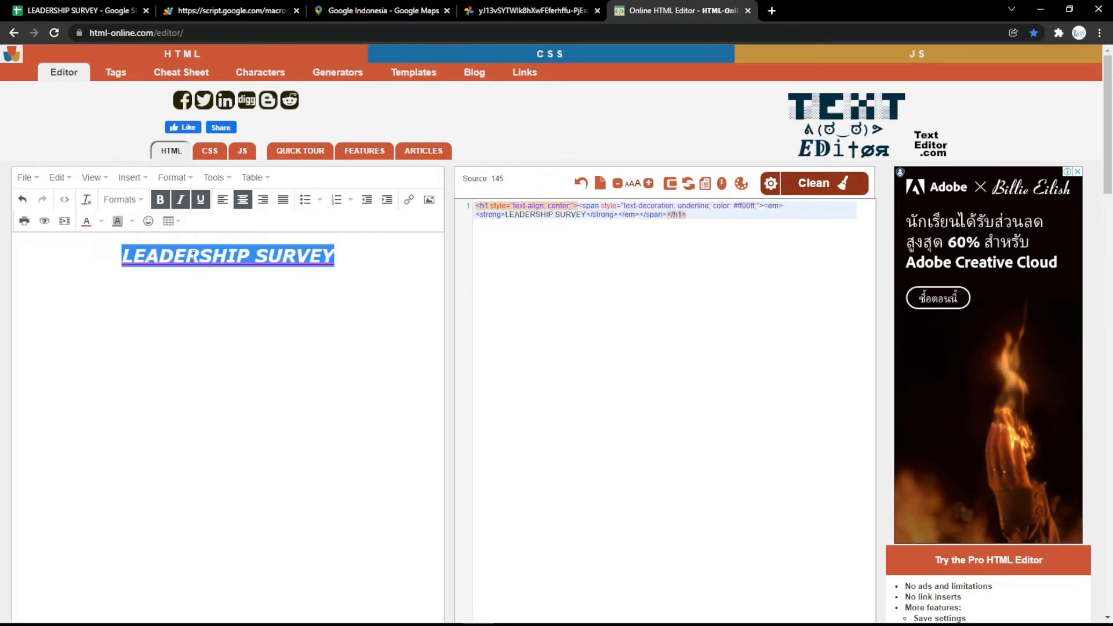
{"action": "left_click", "coordinate": [294, 276]}
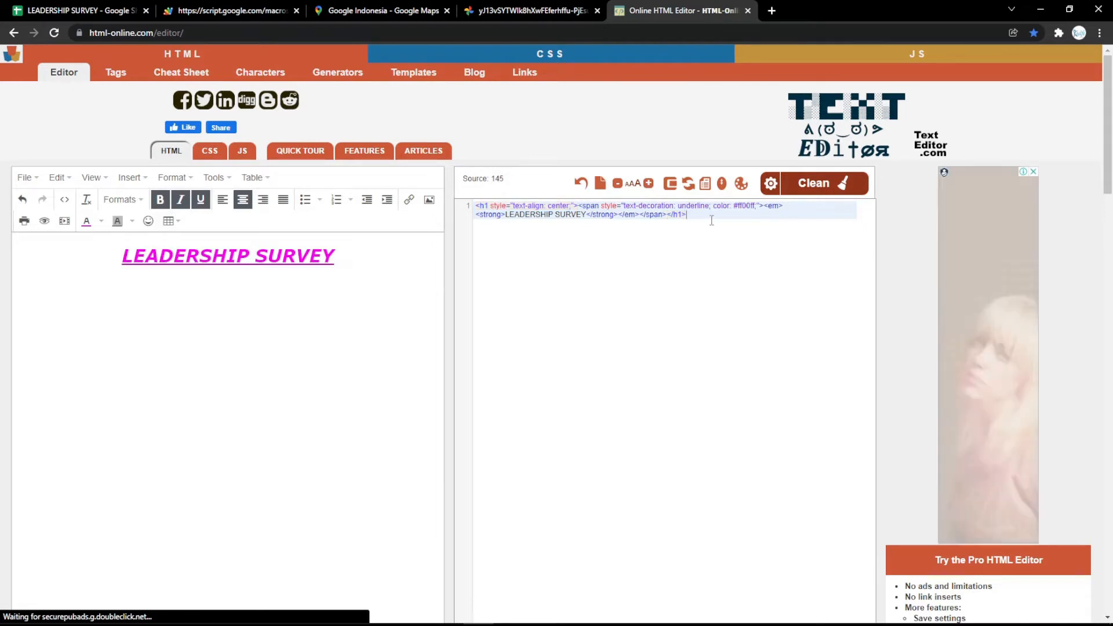
Copy the generated title HTML into Form Title cell B8 of Settings, replacing its content, and refresh the web form
{"action": "left_click_drag", "start_coordinate": [710, 217], "coordinate": [512, 178]}
{"action": "key", "text": "ctrl+c"}
{"action": "left_click", "coordinate": [81, 10]}
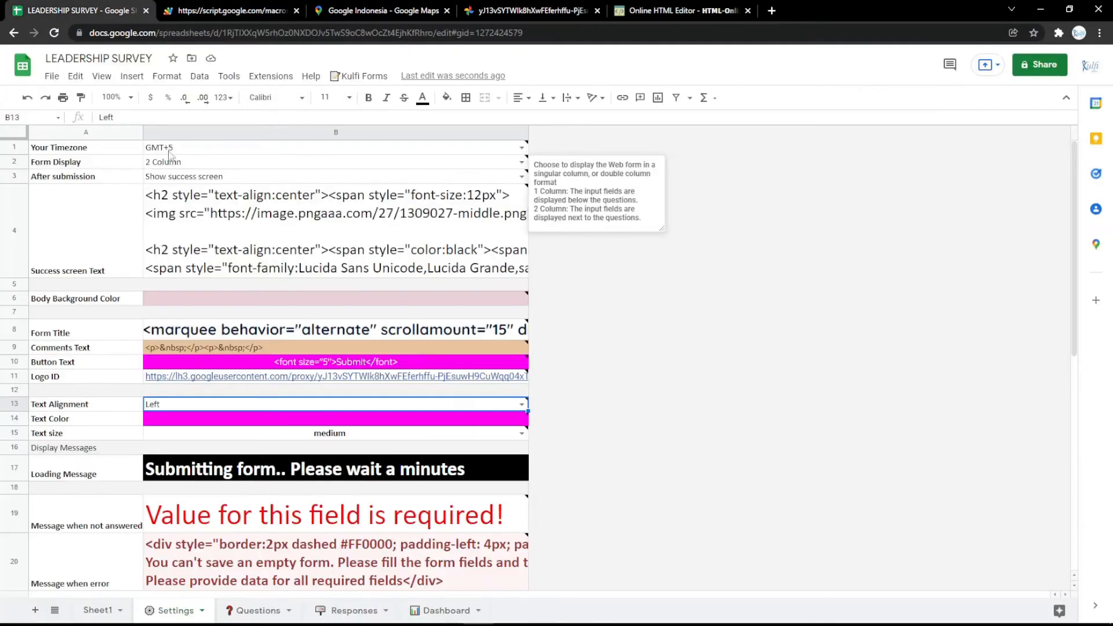
{"action": "left_click", "coordinate": [268, 331]}
{"action": "double_click", "coordinate": [268, 332]}
{"action": "key", "text": "ctrl+a"}
{"action": "key", "text": "ctrl+v"}
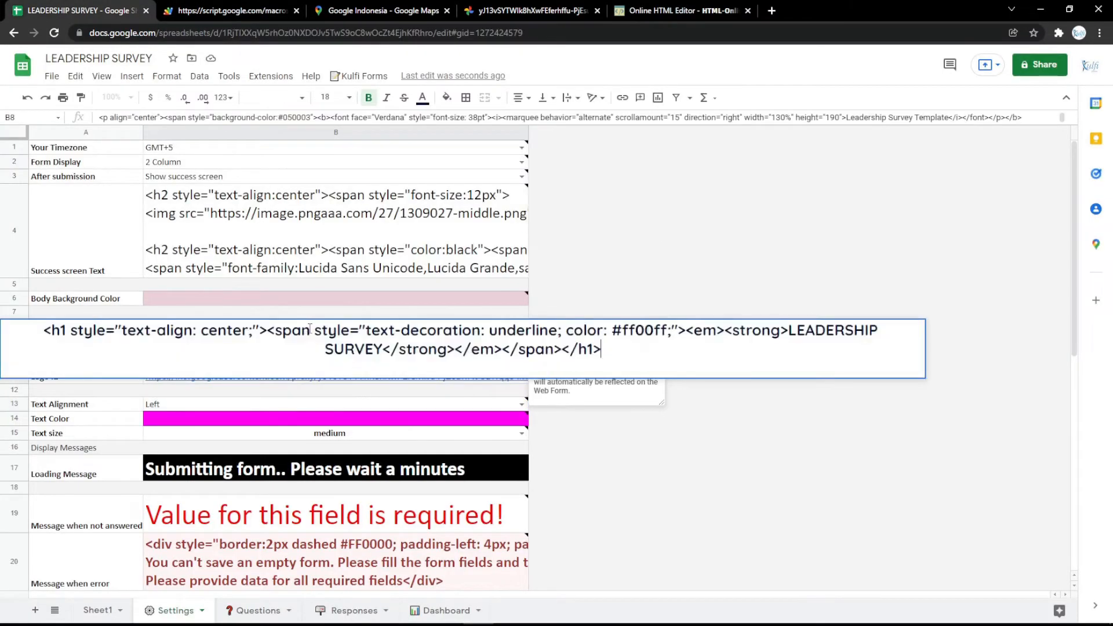
{"action": "left_click", "coordinate": [331, 298]}
{"action": "left_click", "coordinate": [232, 10]}
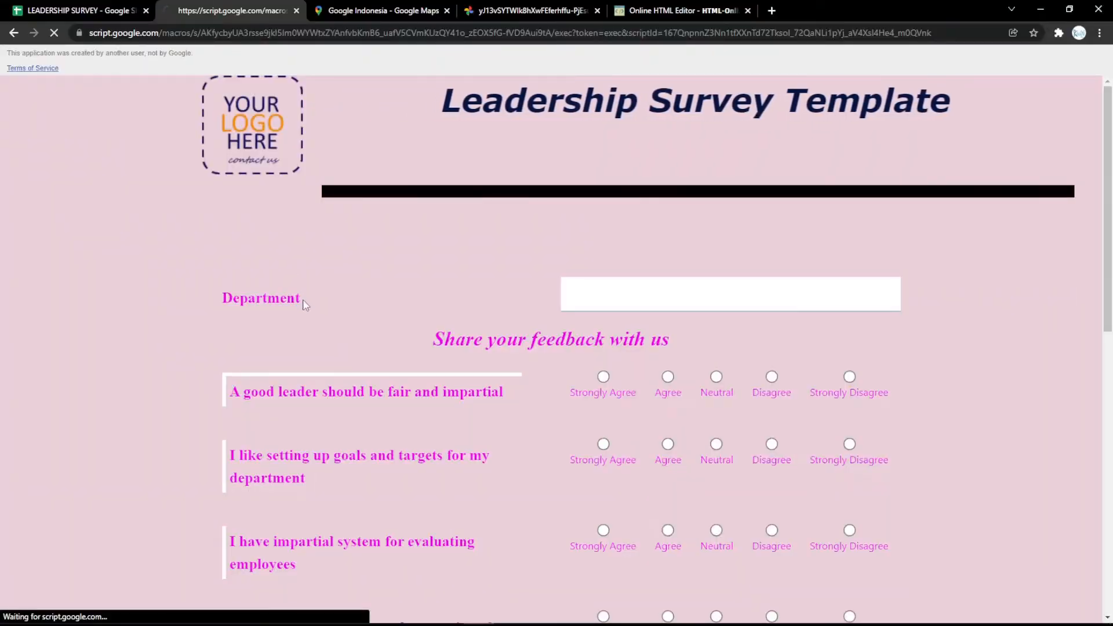
View the header formula and note in cell A1 of the Responses sheet, then open the RESPONSES note in Google Keep
{"action": "left_click", "coordinate": [81, 10]}
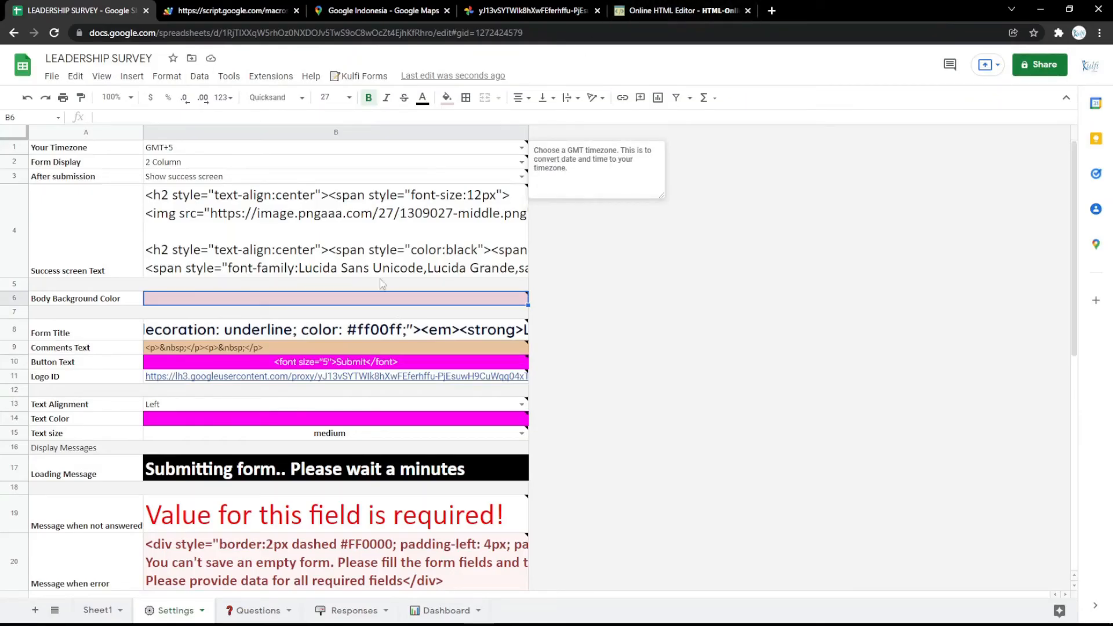
{"action": "mouse_move", "coordinate": [378, 277]}
{"action": "left_click", "coordinate": [354, 610]}
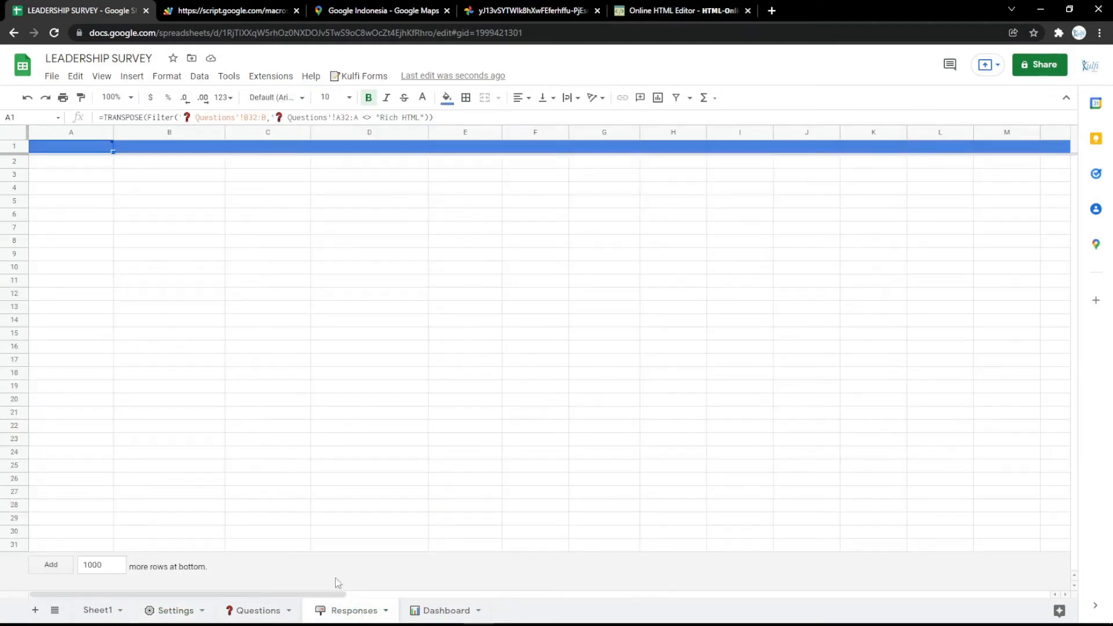
{"action": "mouse_move", "coordinate": [88, 150]}
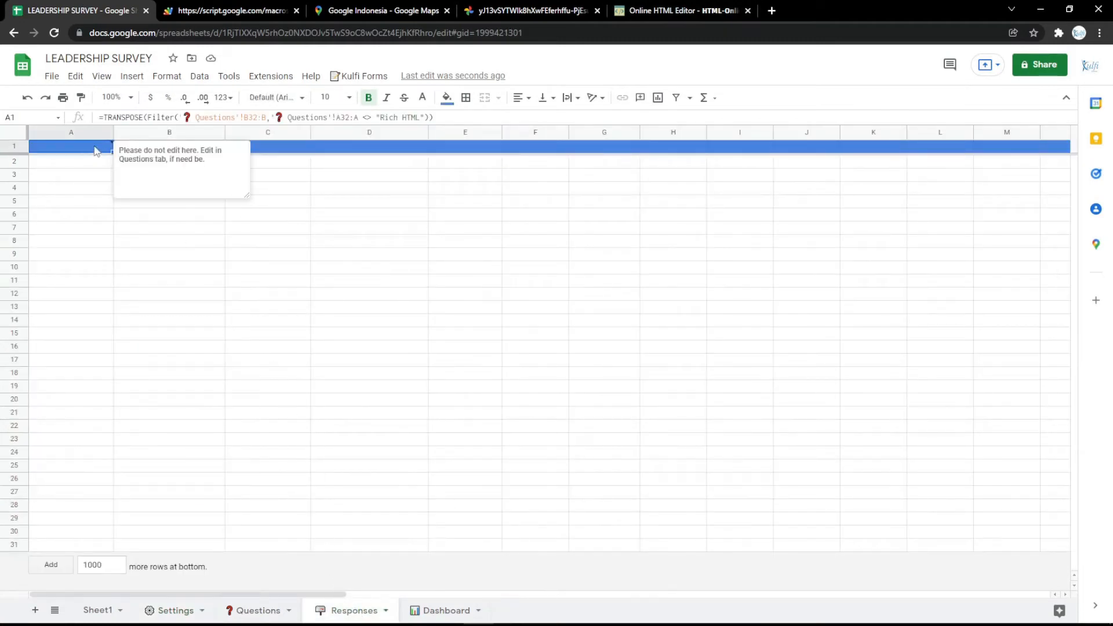
{"action": "left_click", "coordinate": [771, 10]}
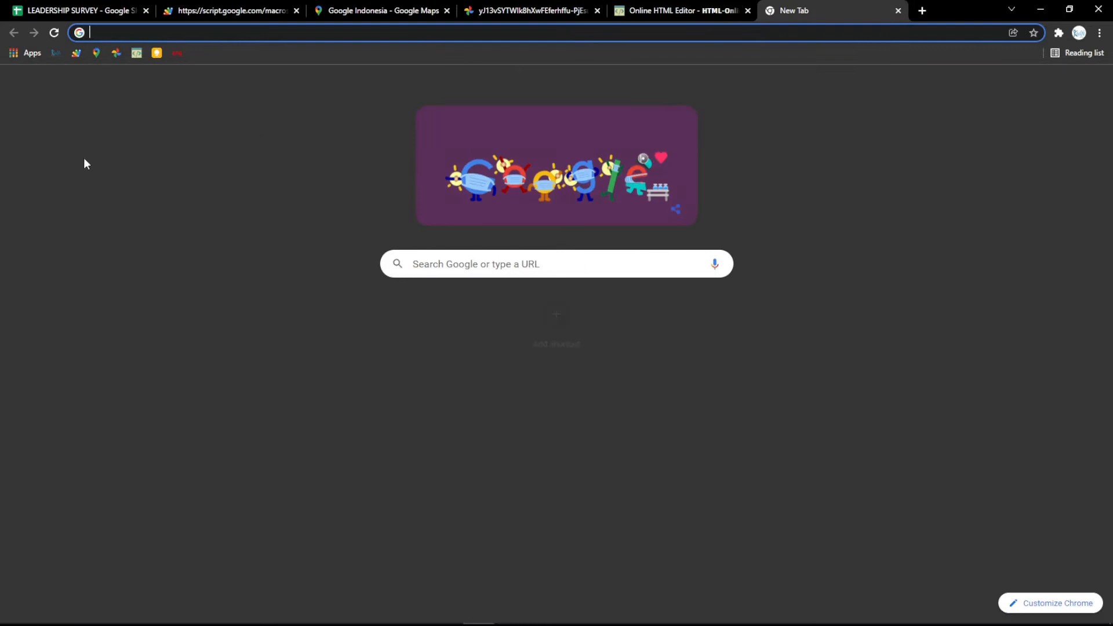
{"action": "left_click", "coordinate": [159, 53]}
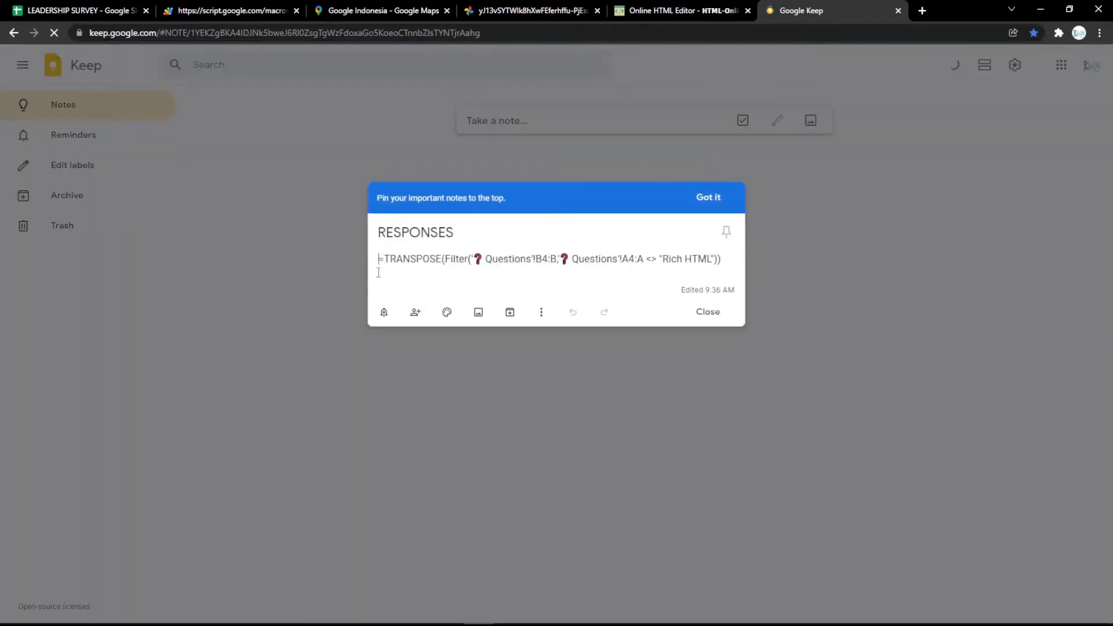
Copy the TRANSPOSE formula for Questions B4:B and A4:A from the Keep note into cell A1 of Responses
{"action": "key", "text": "ctrl+a"}
{"action": "type", "text": "<h1 style=\"text-align: center;\"><span style=\"text-decoration: underline; color: #ff00ff;\"><em><strong>LEADERSHIP SURVEY</strong></em></span></h1>"}
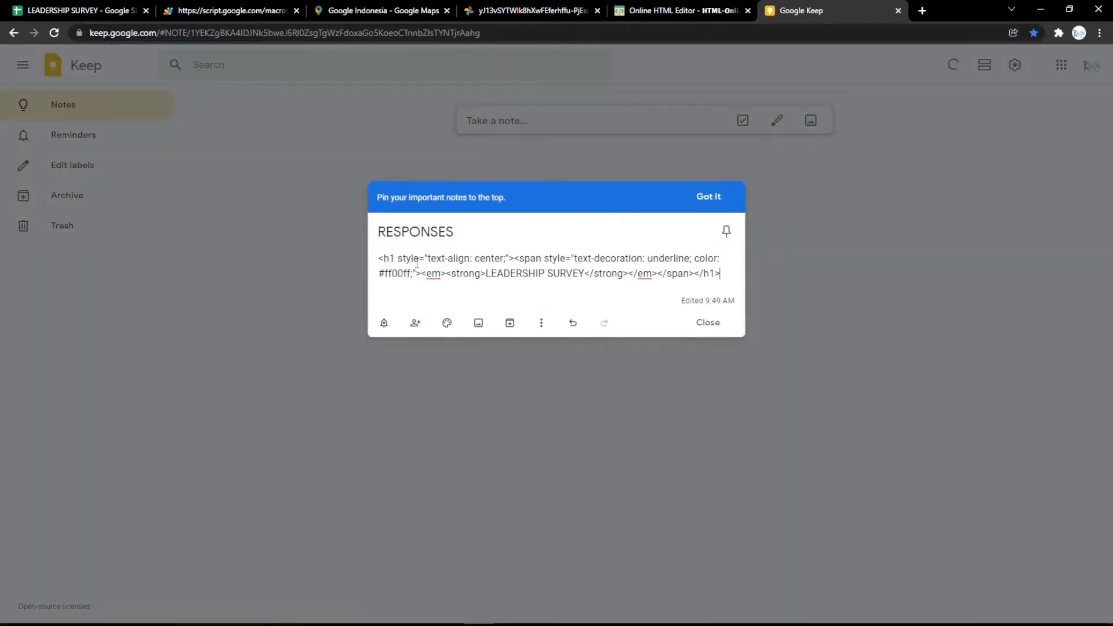
{"action": "key", "text": "ctrl+z"}
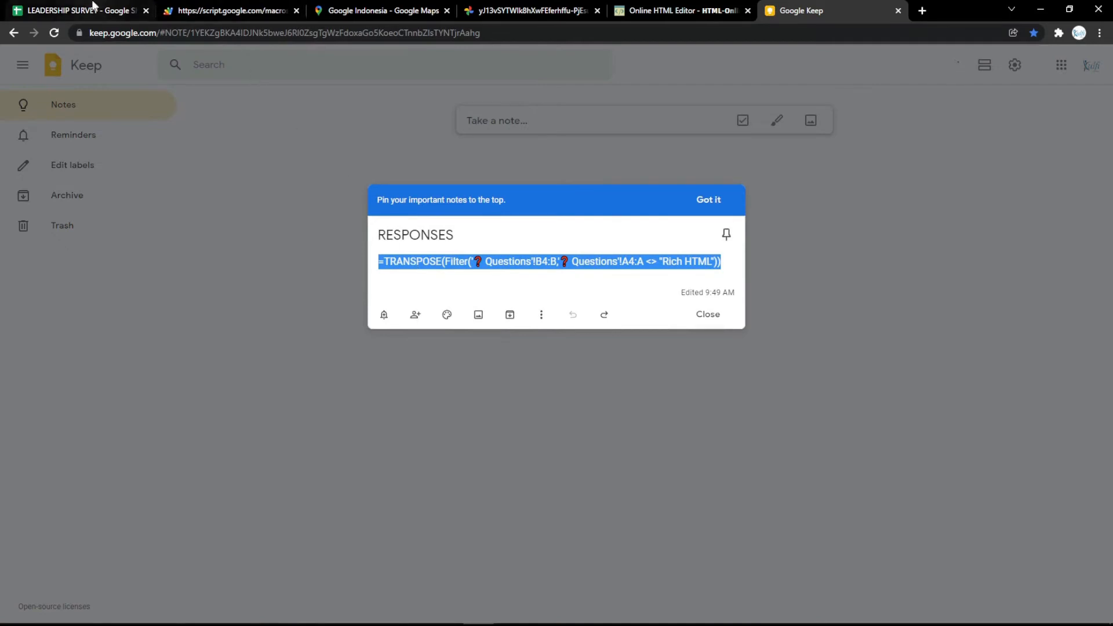
{"action": "left_click", "coordinate": [76, 10]}
{"action": "double_click", "coordinate": [85, 151]}
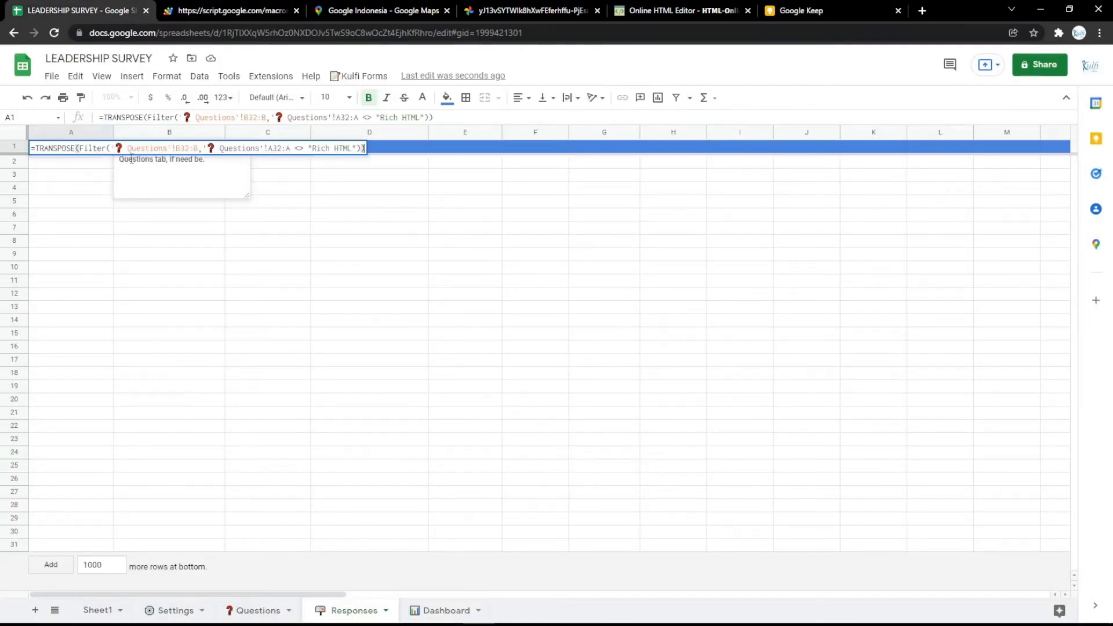
{"action": "left_click", "coordinate": [80, 191]}
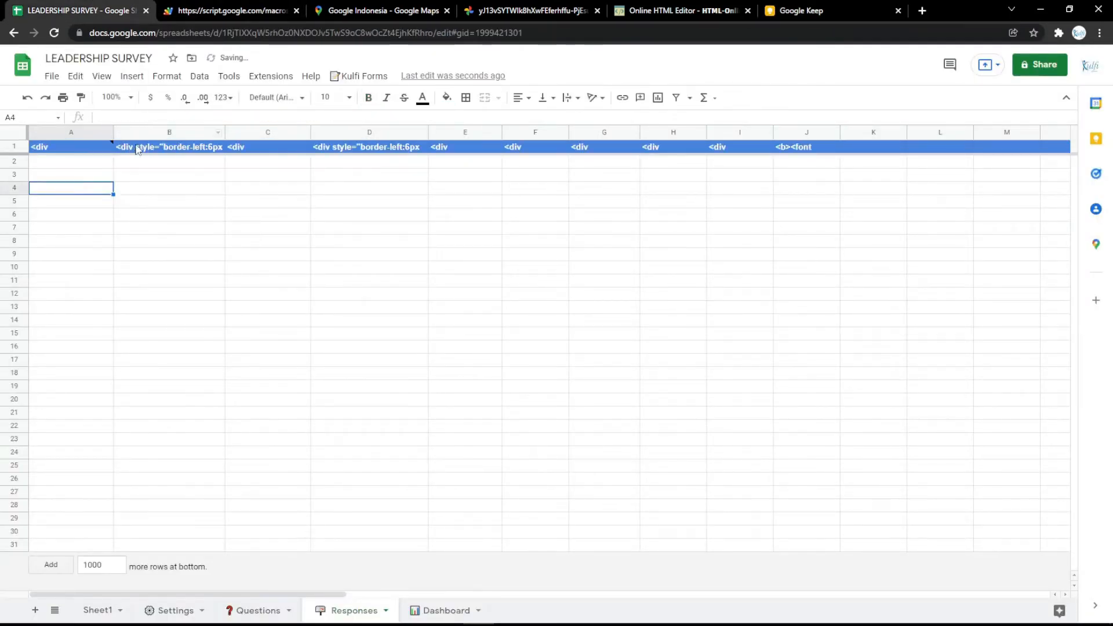
Check the first question's row in Questions and change the Responses A1 formula ranges to B3:B and A3:A
{"action": "left_click", "coordinate": [254, 609]}
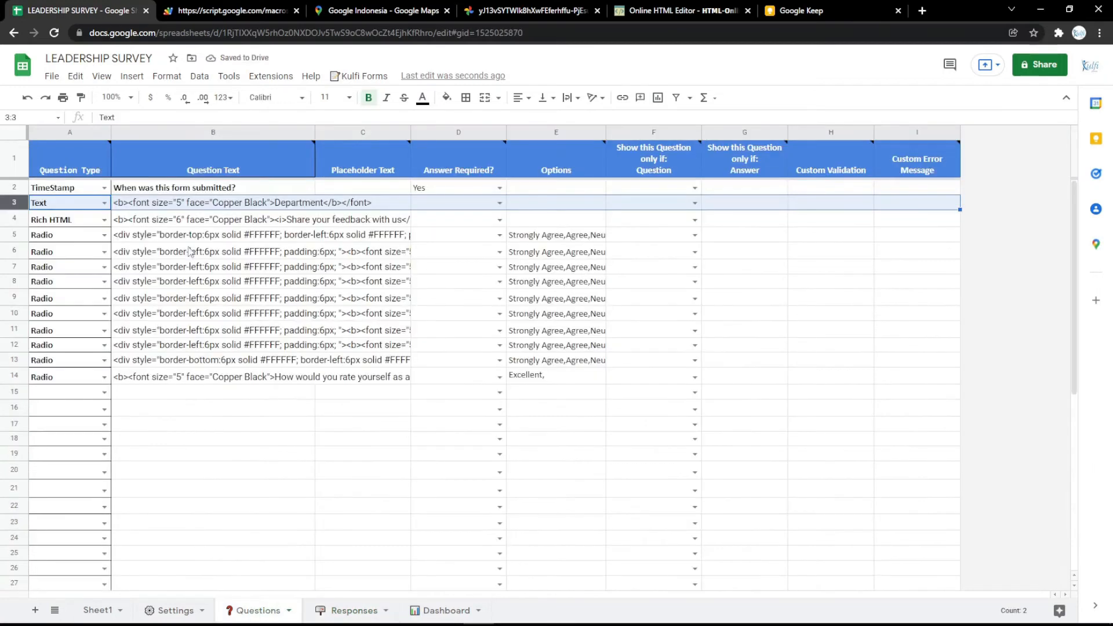
{"action": "left_click", "coordinate": [197, 208]}
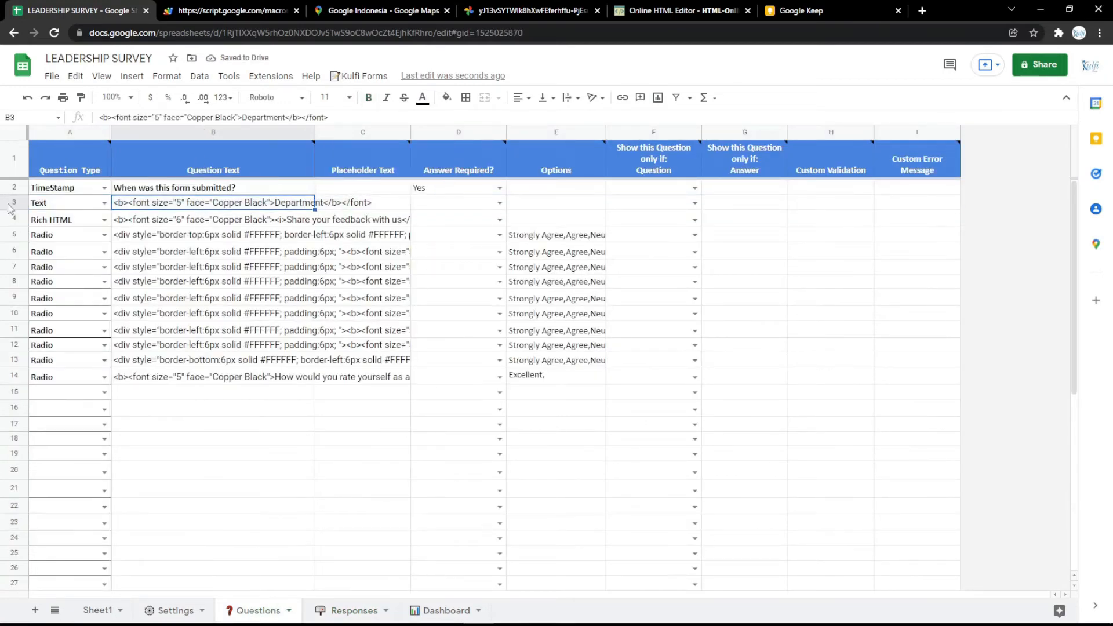
{"action": "left_click", "coordinate": [351, 610]}
{"action": "double_click", "coordinate": [70, 148]}
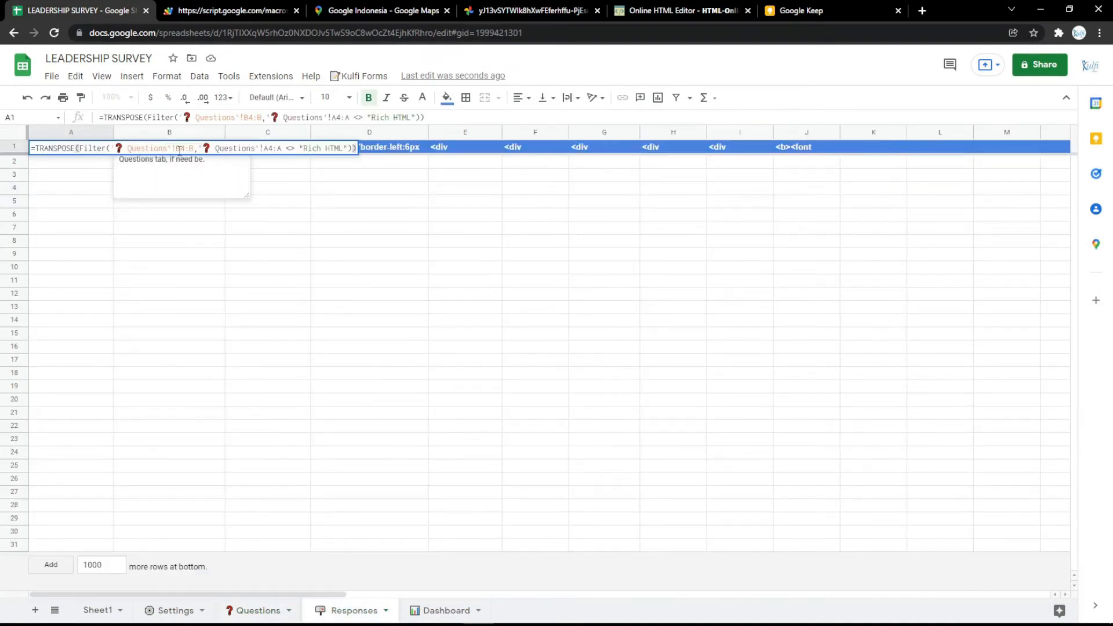
{"action": "left_click_drag", "start_coordinate": [180, 150], "coordinate": [185, 155]}
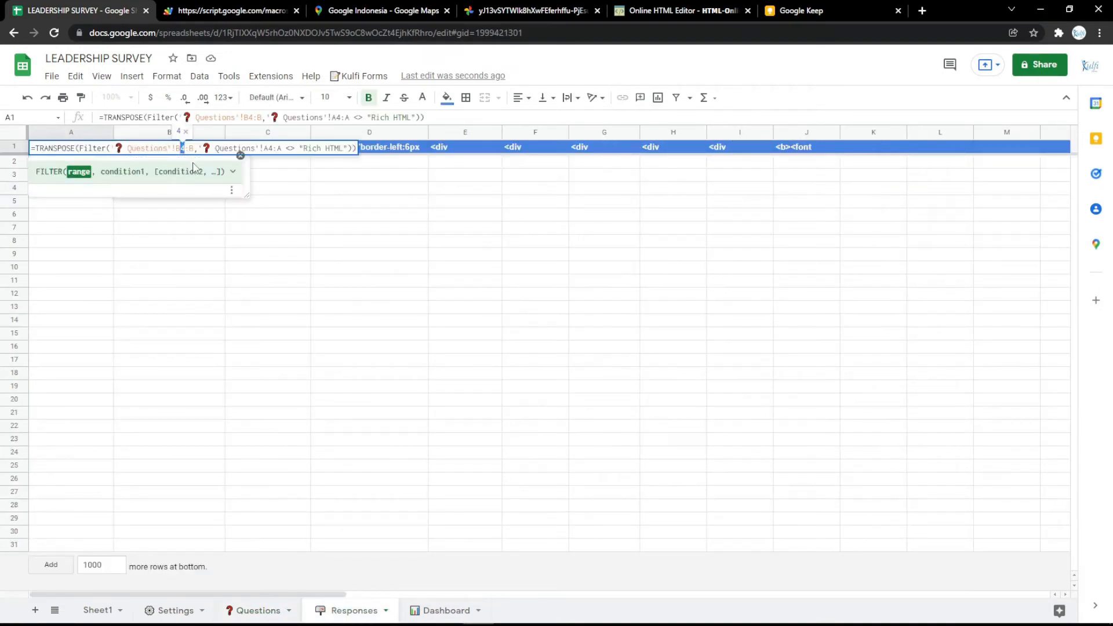
{"action": "type", "text": "3"}
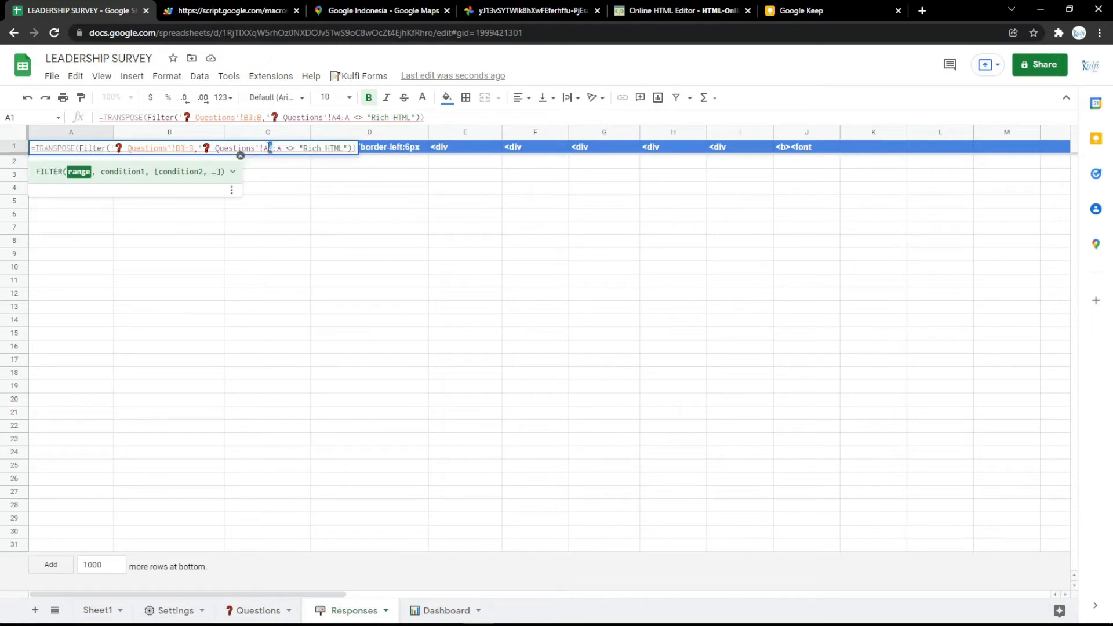
{"action": "left_click", "coordinate": [268, 187]}
Fill in the web form with Department Office, an answer to each statement and the rating Excellent, and submit it
{"action": "left_click", "coordinate": [232, 11]}
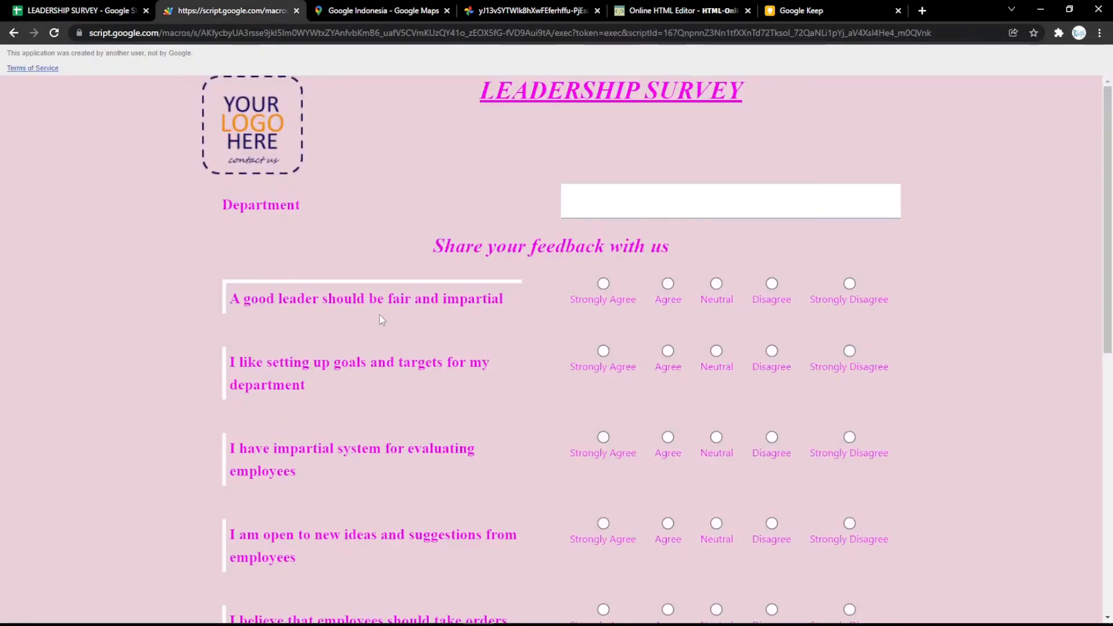
{"action": "left_click", "coordinate": [634, 190]}
{"action": "scroll", "coordinate": [640, 432], "scroll_direction": "down", "scroll_amount": 9}
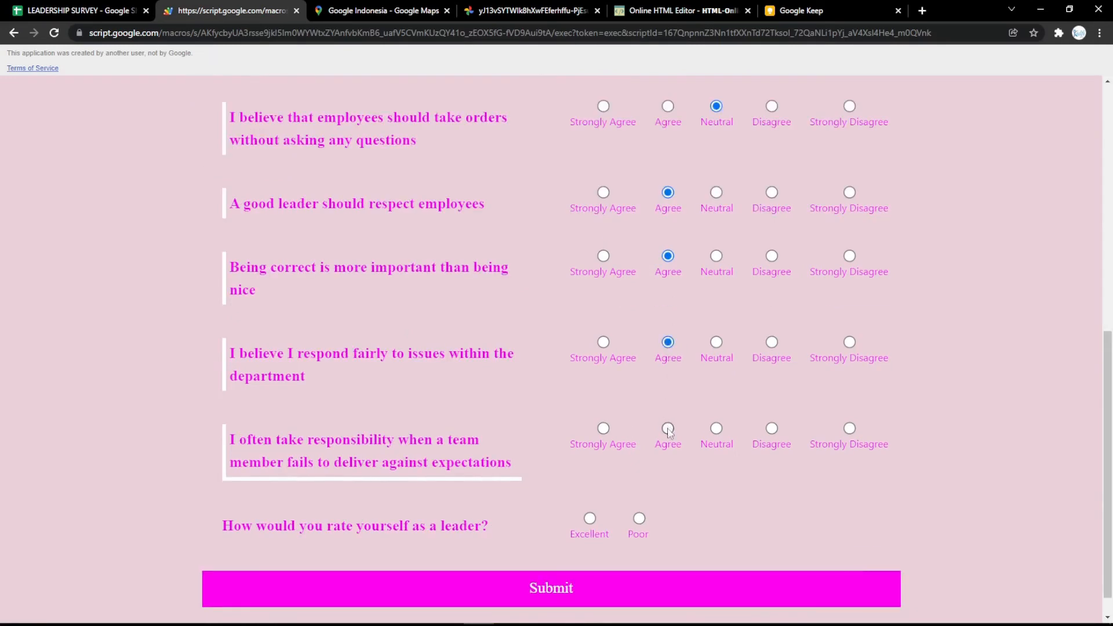
{"action": "left_click", "coordinate": [589, 517]}
{"action": "scroll", "coordinate": [589, 517], "scroll_direction": "down", "scroll_amount": 1}
{"action": "left_click", "coordinate": [596, 549]}
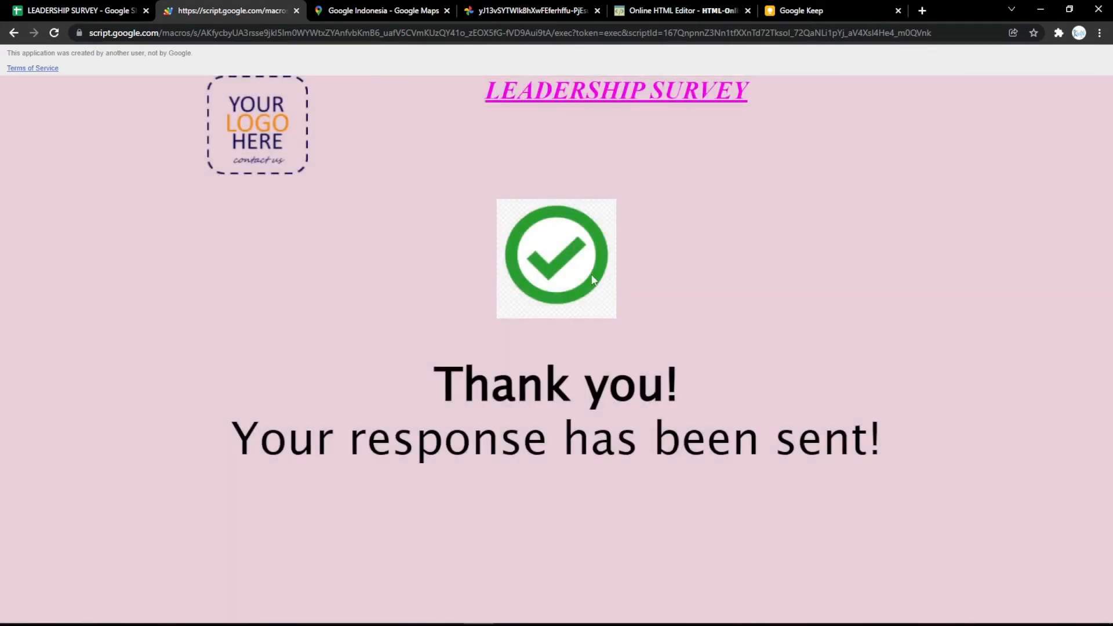
Examine the submitted answers in Responses and the form's success screen, then select Success screen Text cell B4 in Settings
{"action": "left_click", "coordinate": [89, 10]}
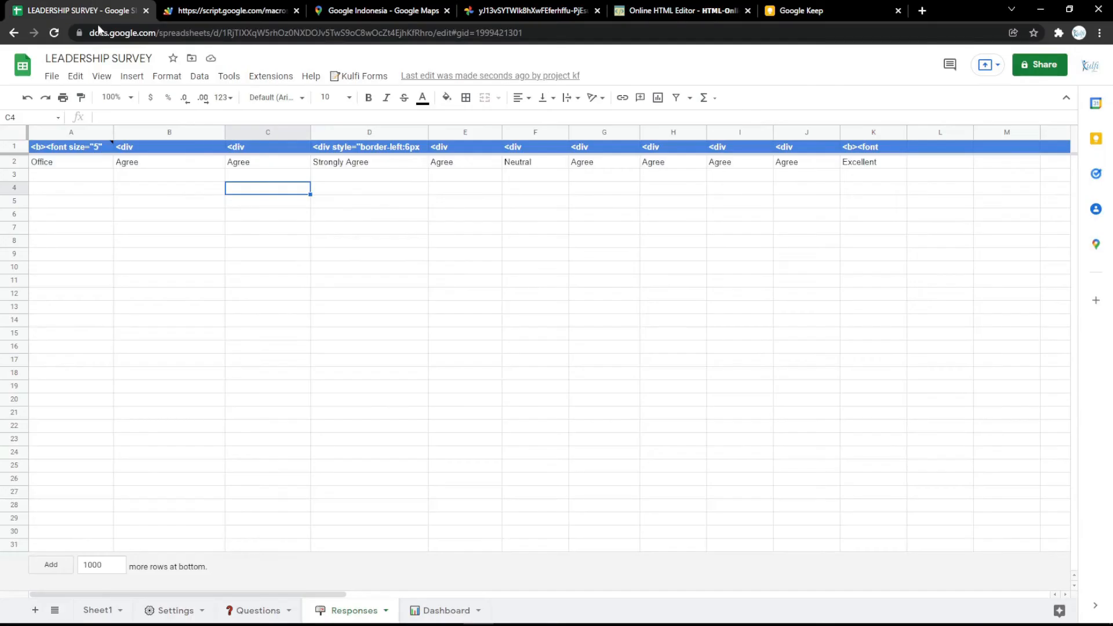
{"action": "left_click", "coordinate": [227, 8]}
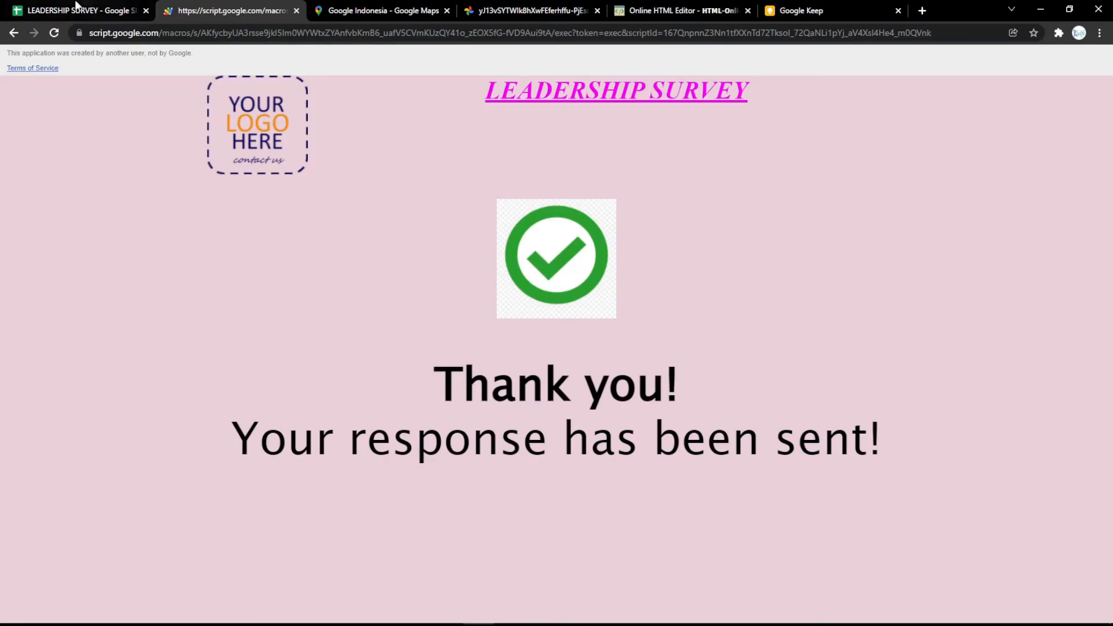
{"action": "left_click", "coordinate": [93, 10]}
{"action": "left_click", "coordinate": [174, 610]}
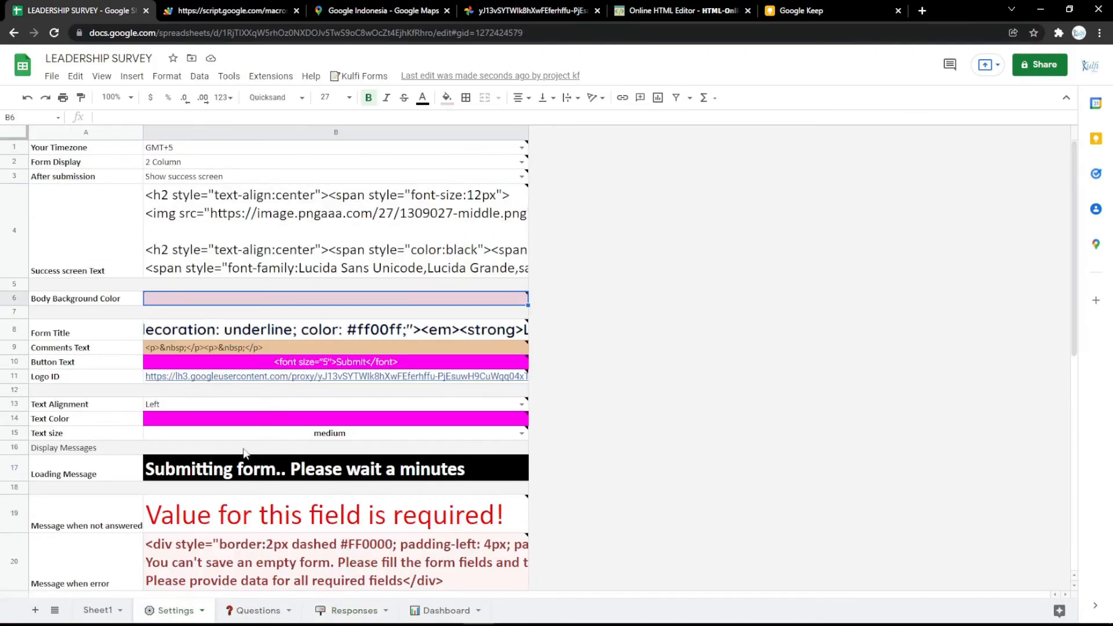
{"action": "left_click", "coordinate": [301, 249]}
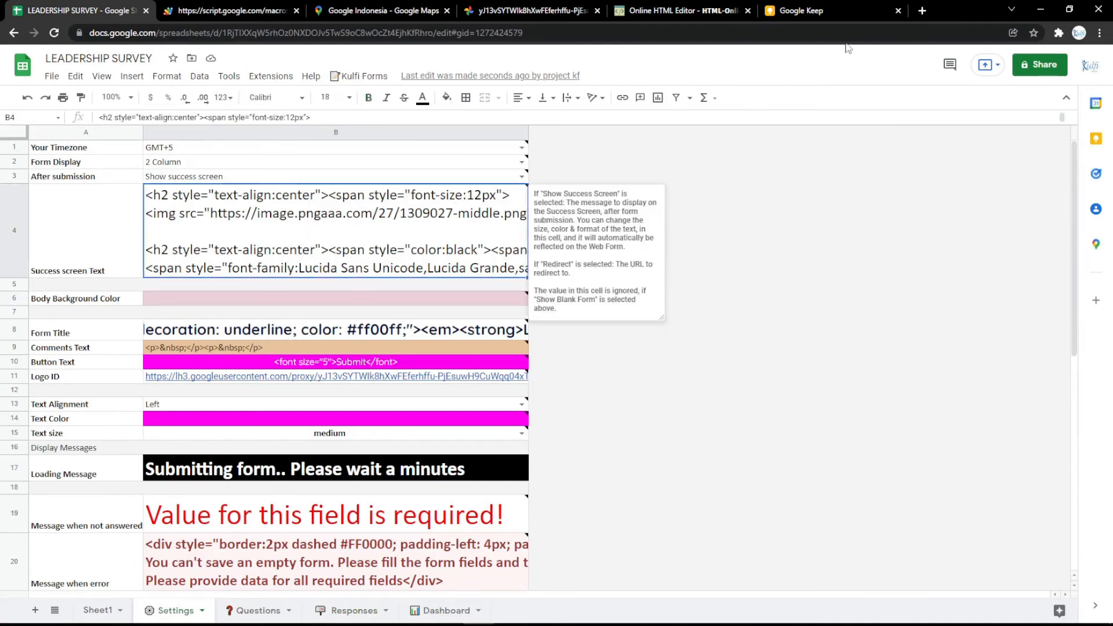
Open the pngimg.com image thank_you_PNG66.png in a new browser tab and copy its web address
{"action": "left_click", "coordinate": [922, 10]}
{"action": "left_click", "coordinate": [176, 54]}
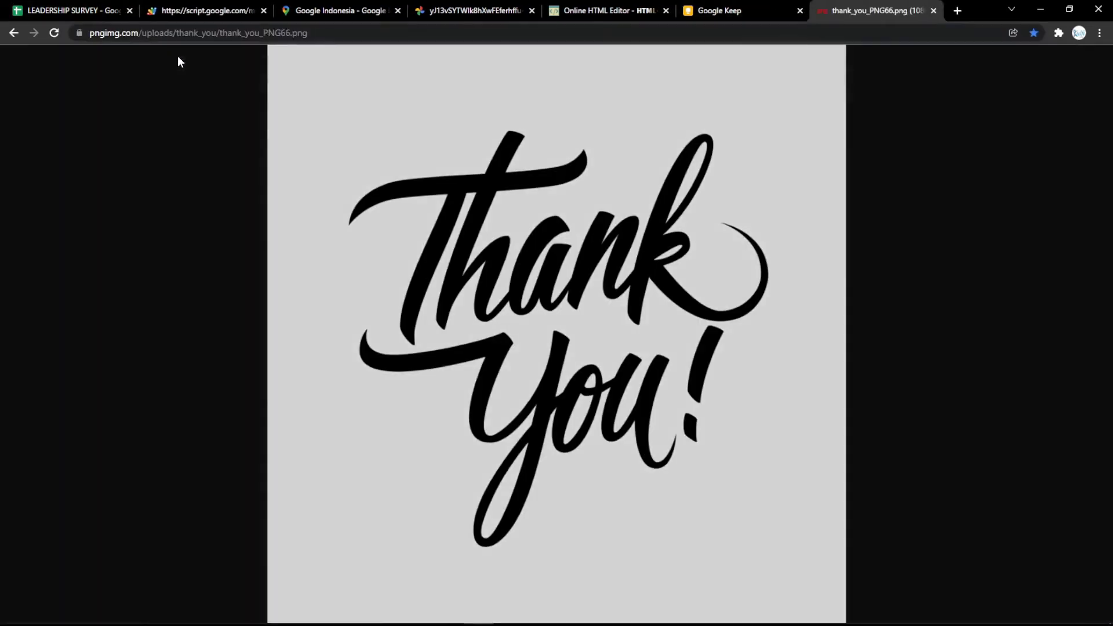
{"action": "left_click", "coordinate": [358, 48]}
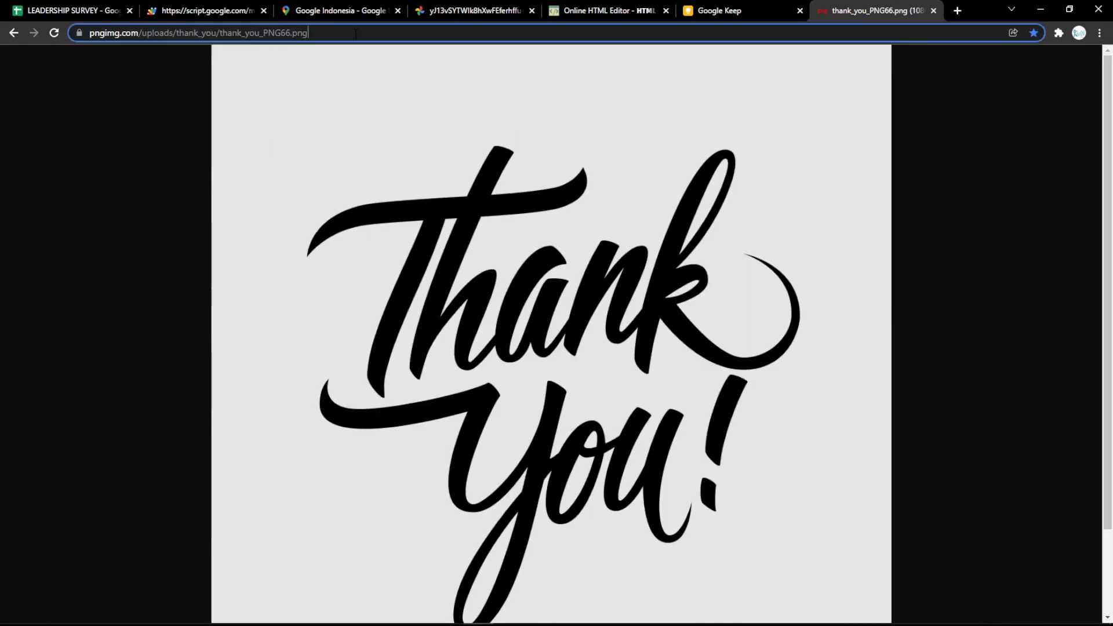
{"action": "left_click", "coordinate": [356, 32]}
{"action": "left_click", "coordinate": [442, 161]}
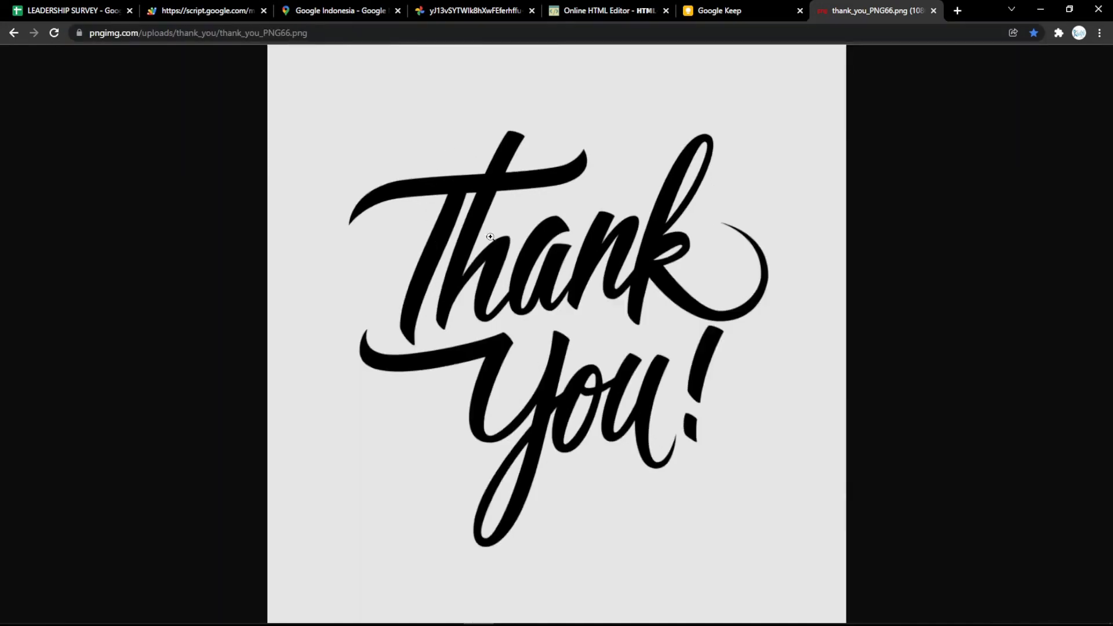
{"action": "left_click", "coordinate": [399, 33]}
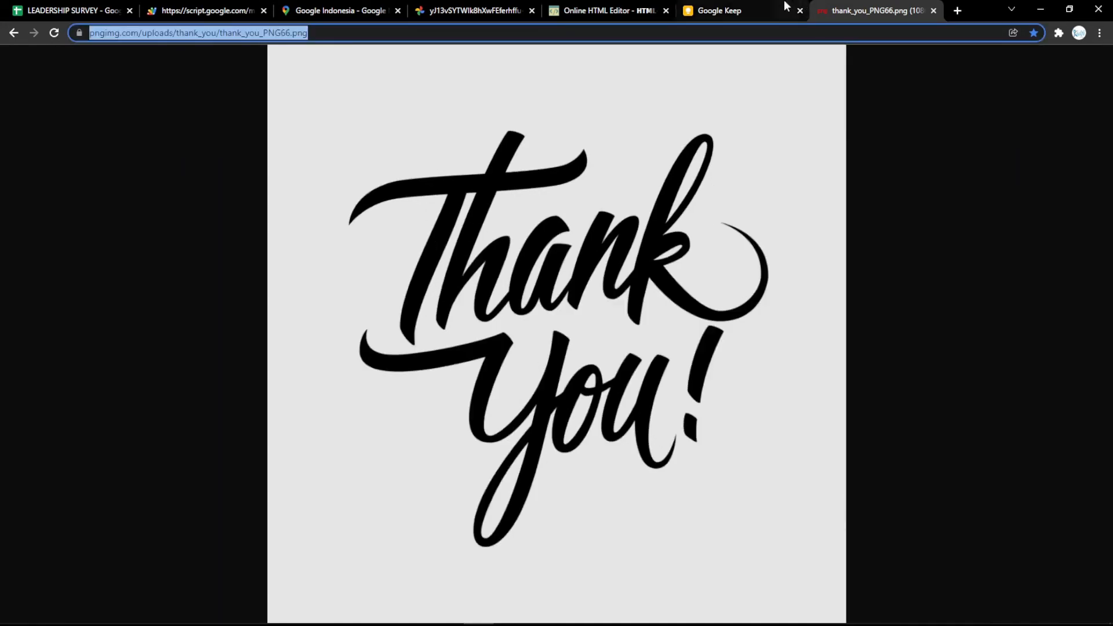
Replace the title text in the html-online.com visual editor with the Thank You image from the copied address
{"action": "left_click", "coordinate": [641, 9]}
{"action": "left_click_drag", "start_coordinate": [359, 256], "coordinate": [37, 273]}
{"action": "key", "text": "BackSpace"}
{"action": "key", "text": "ctrl+v"}
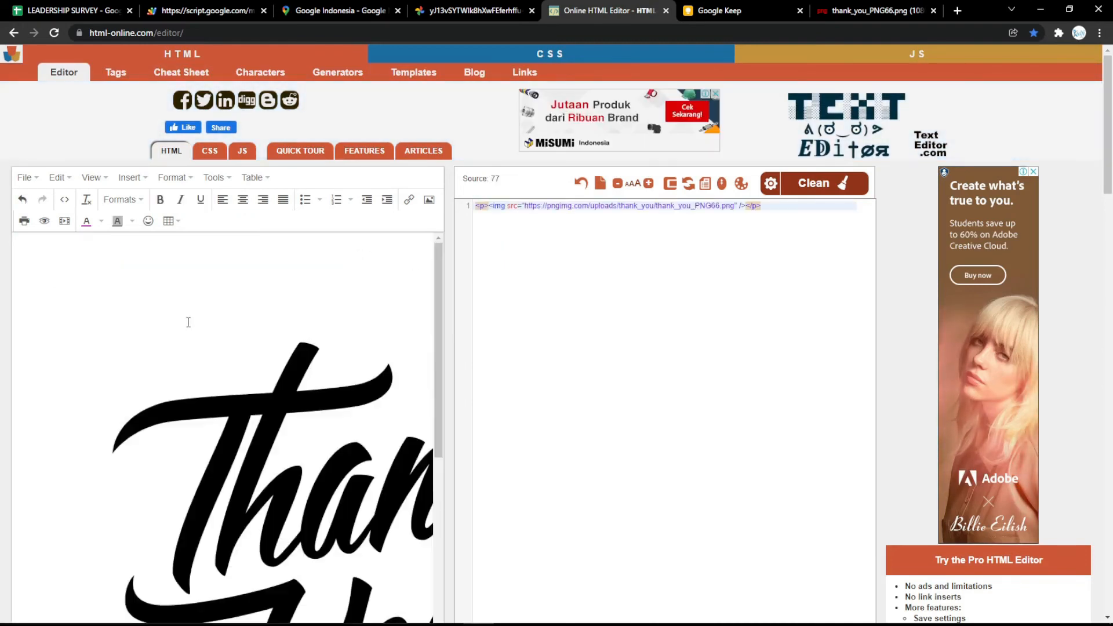
Scale down the Thank You image and set its width and height to 500 in the HTML source
{"action": "left_click", "coordinate": [185, 319]}
{"action": "left_click_drag", "start_coordinate": [17, 241], "coordinate": [322, 514]}
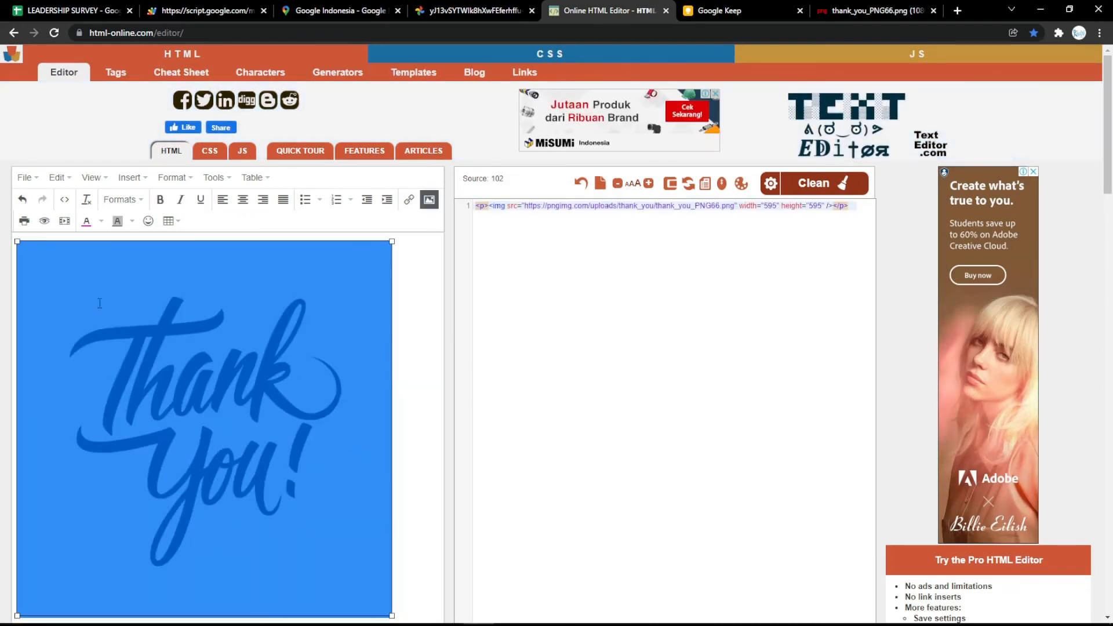
{"action": "left_click_drag", "start_coordinate": [18, 242], "coordinate": [100, 319]}
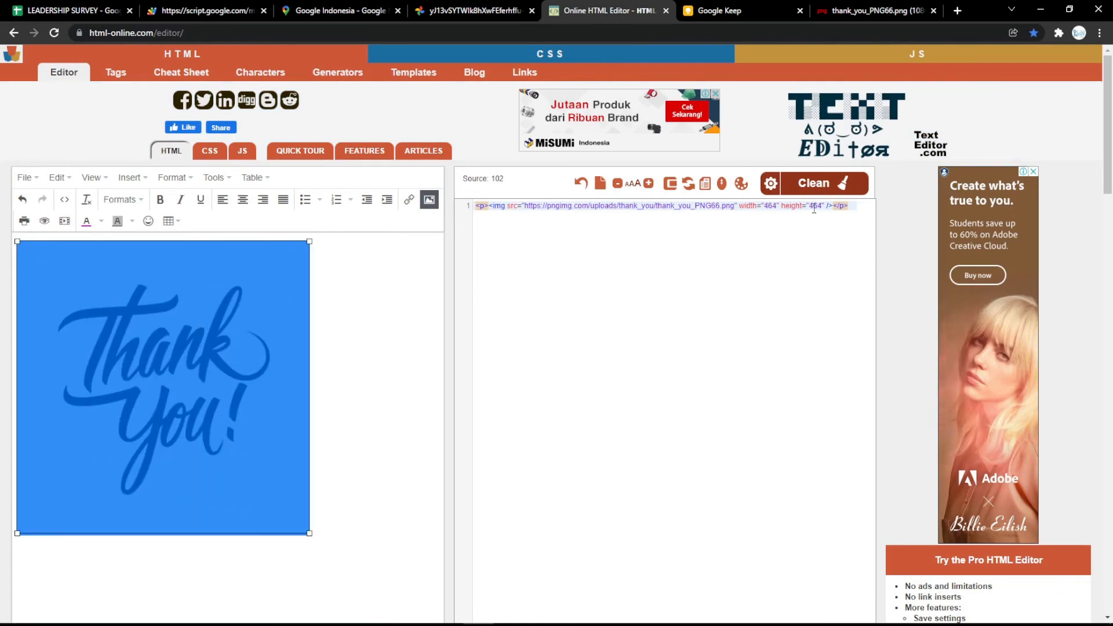
{"action": "double_click", "coordinate": [773, 206]}
{"action": "type", "text": "500"}
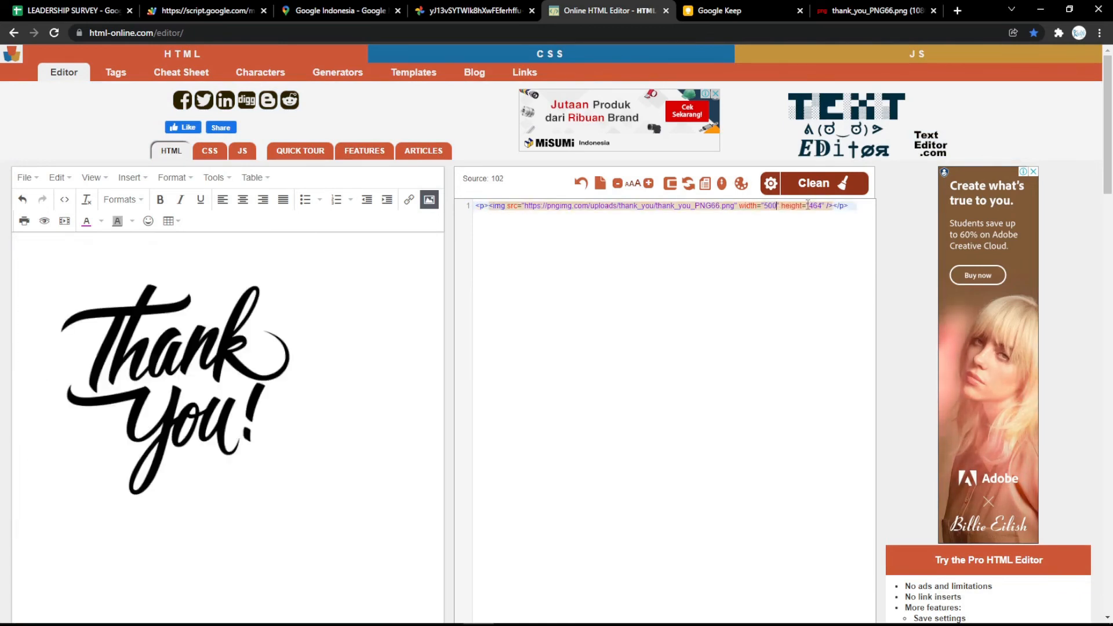
{"action": "double_click", "coordinate": [817, 206]}
{"action": "type", "text": "500"}
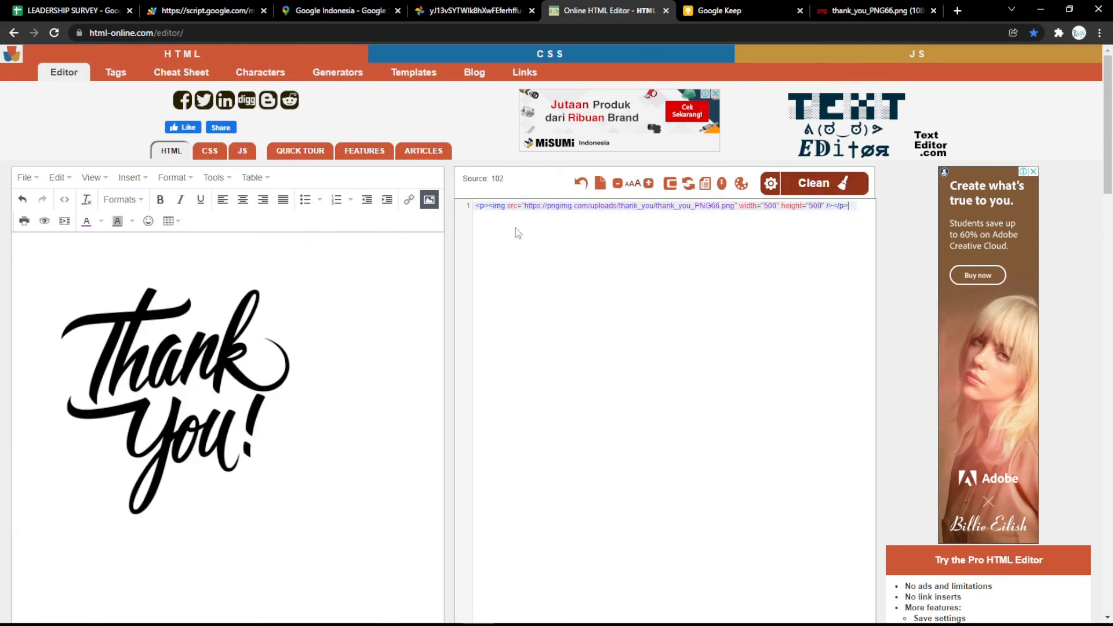
Replace the image line in Success screen Text cell B4 with the Thank You image's HTML and refresh the web form
{"action": "key", "text": "ctrl+a"}
{"action": "left_click", "coordinate": [117, 7]}
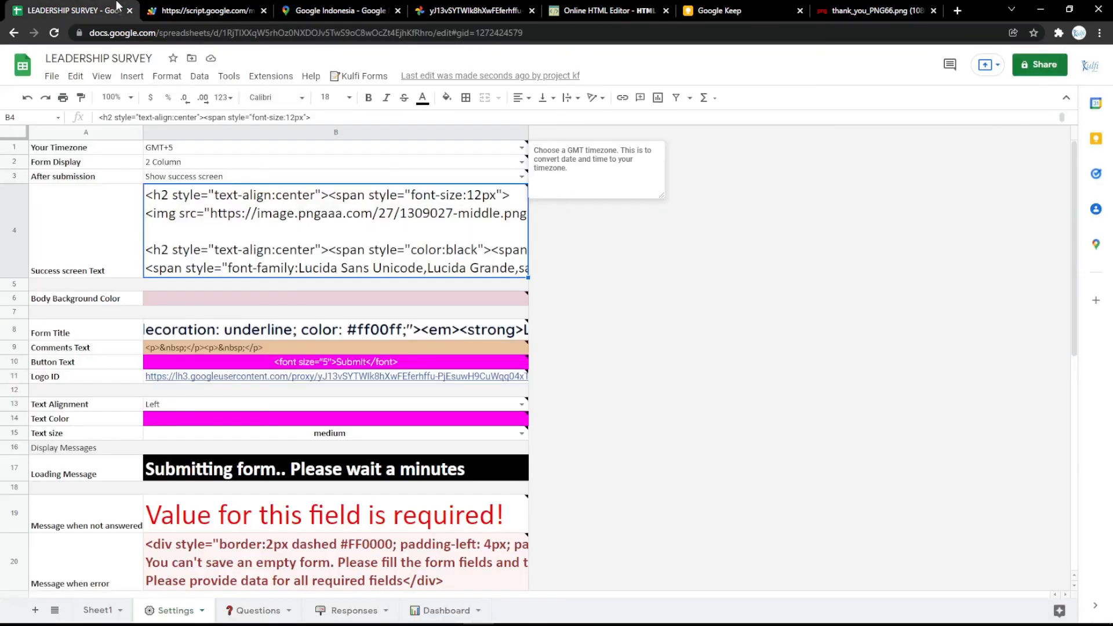
{"action": "double_click", "coordinate": [178, 230]}
{"action": "left_click_drag", "start_coordinate": [147, 214], "coordinate": [766, 214]}
{"action": "key", "text": "ctrl+v"}
{"action": "left_click", "coordinate": [750, 352]}
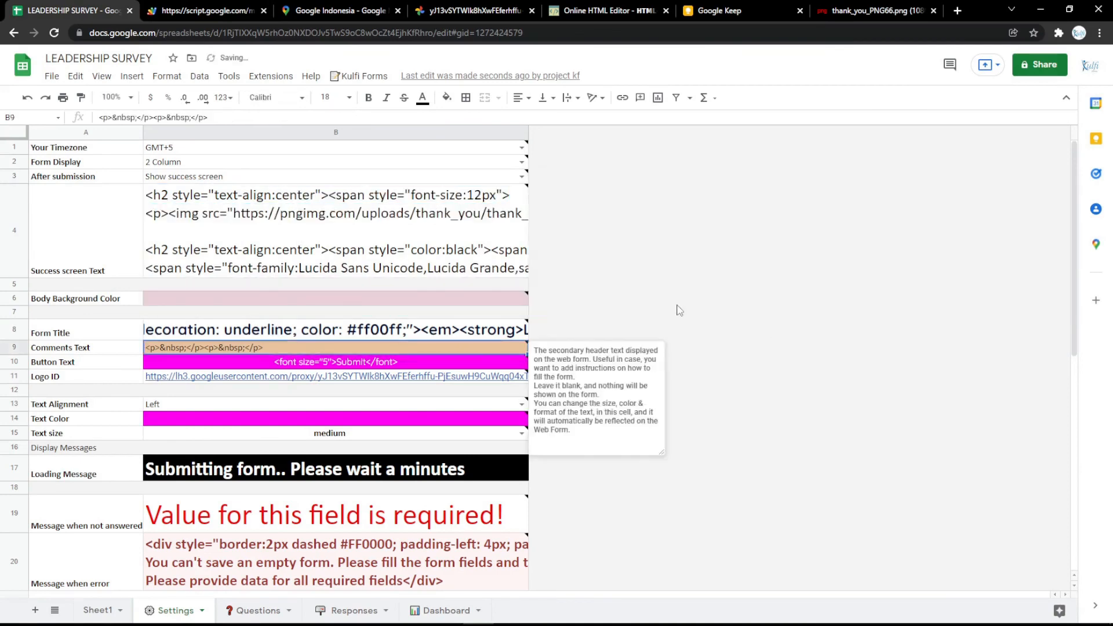
{"action": "left_click", "coordinate": [238, 8]}
{"action": "key", "text": "F5"}
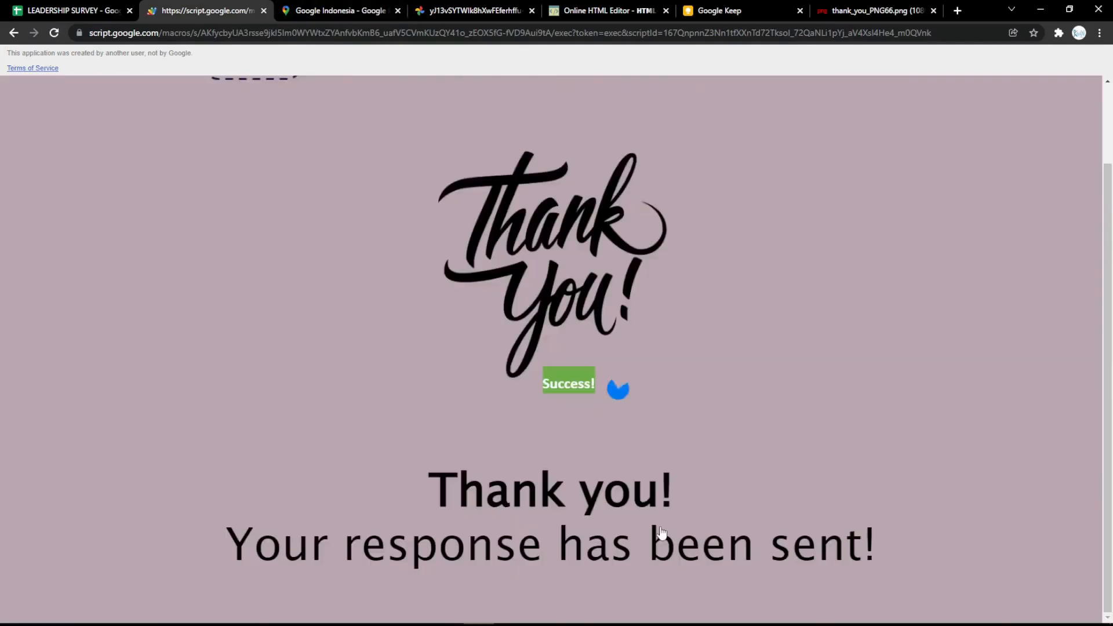